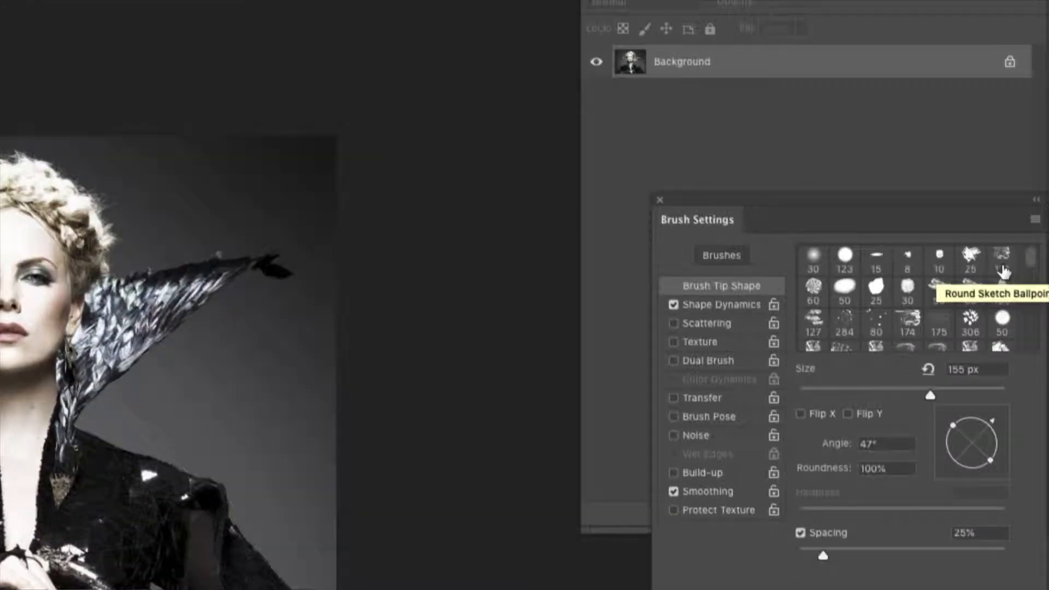
Set the angle of the textured eraser brush tip to 71°.
mouse_move(1032, 265)
left_mouse_down()
mouse_move(1031, 314)
mouse_move(1020, 318)
left_mouse_up()
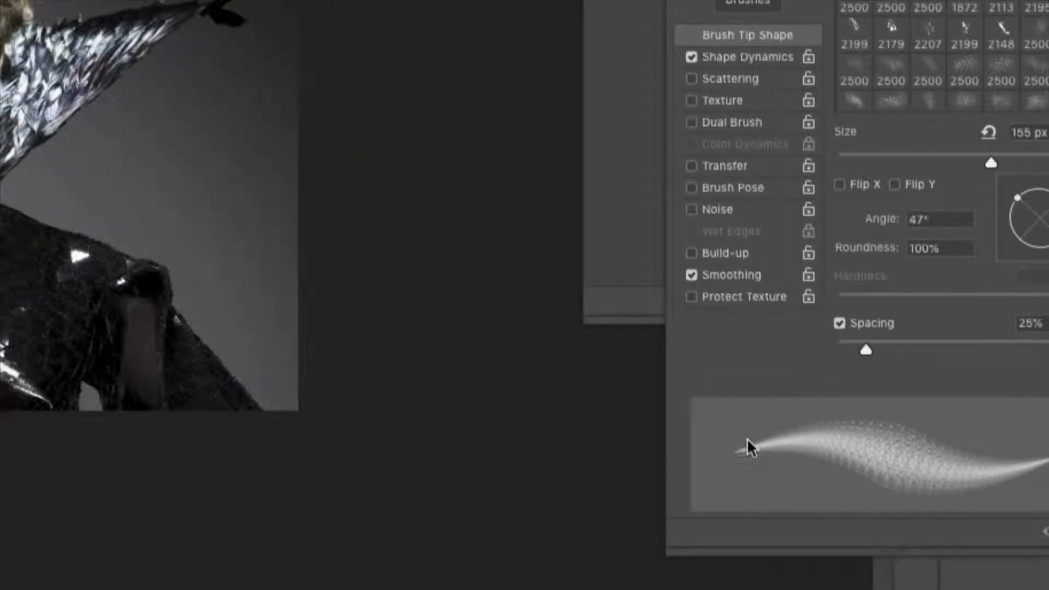
left_click_drag(1018, 206, 983, 203)
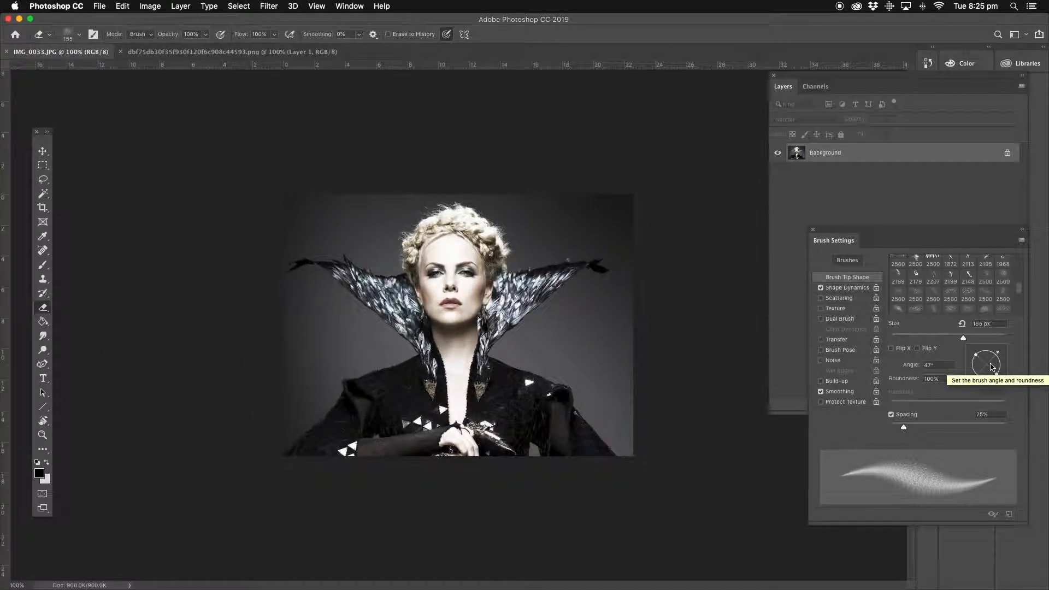
left_click_drag(997, 351, 987, 354)
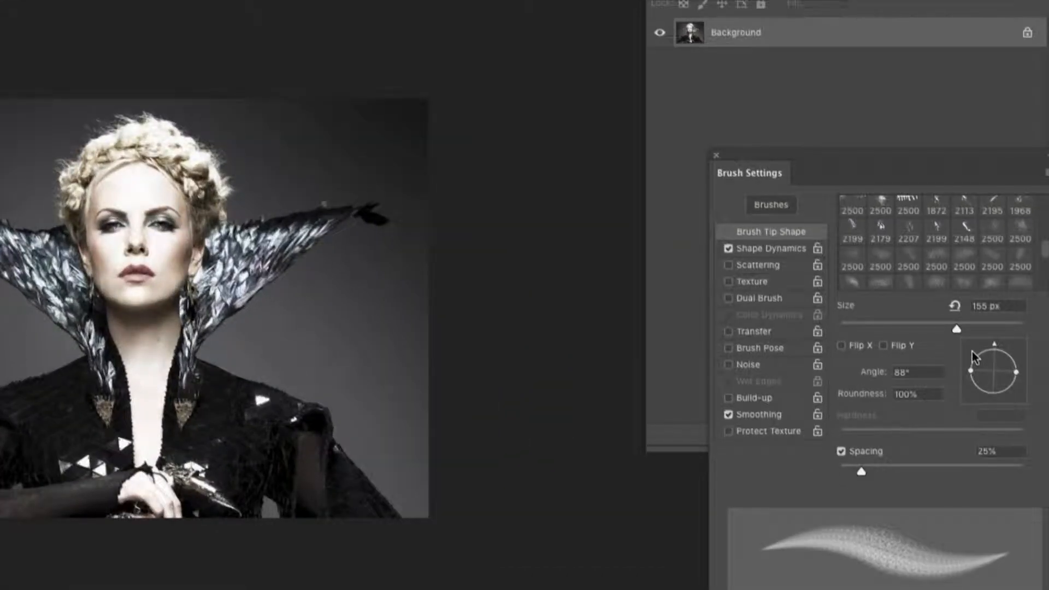
mouse_move(994, 345)
left_mouse_down()
mouse_move(980, 352)
mouse_move(999, 349)
left_mouse_up()
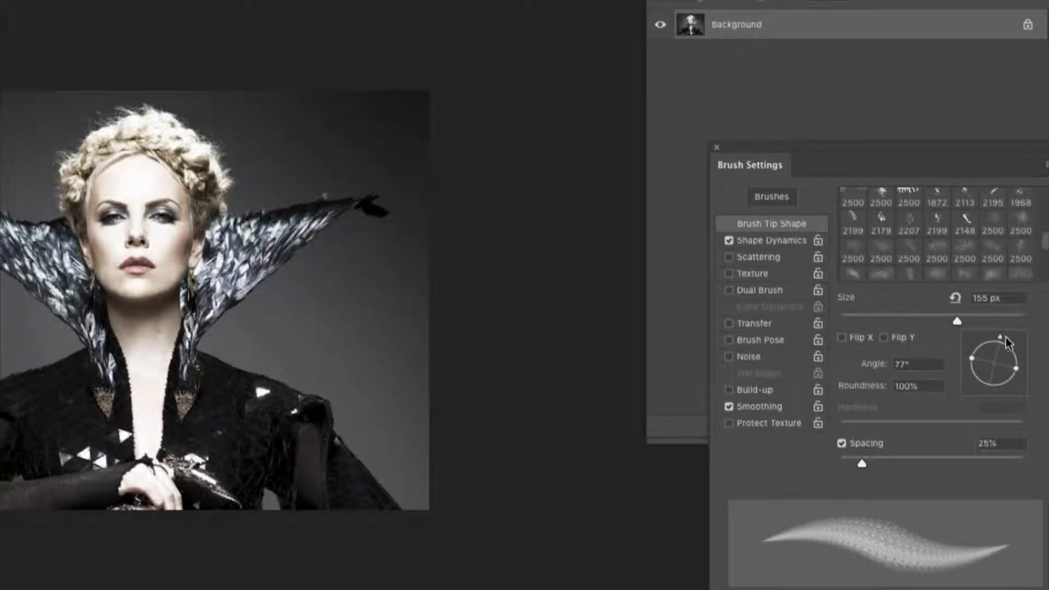
mouse_move(1000, 343)
left_mouse_down()
mouse_move(968, 354)
mouse_move(1003, 344)
left_mouse_up()
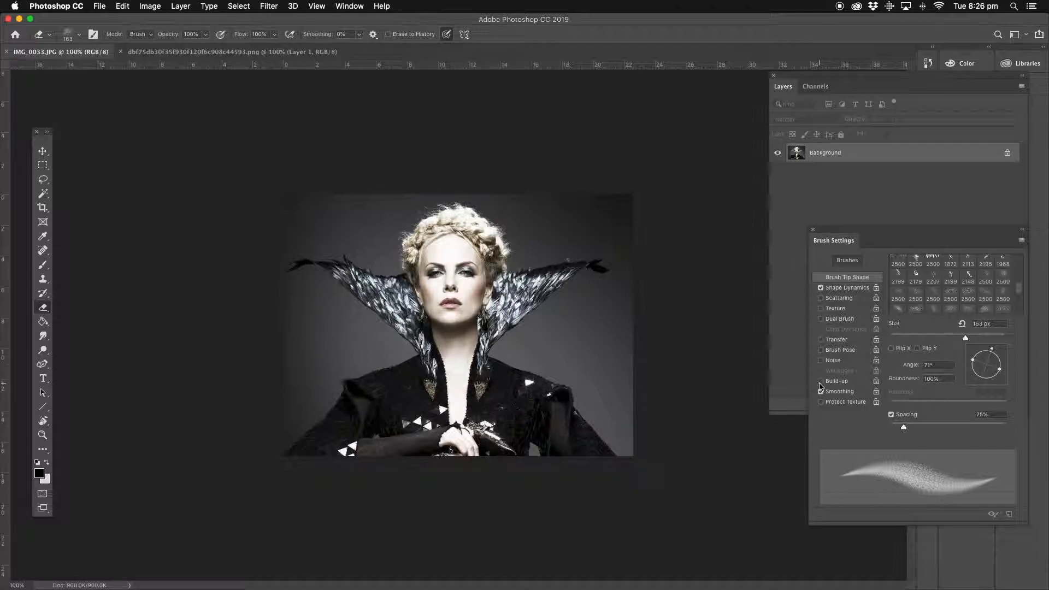
key("z")
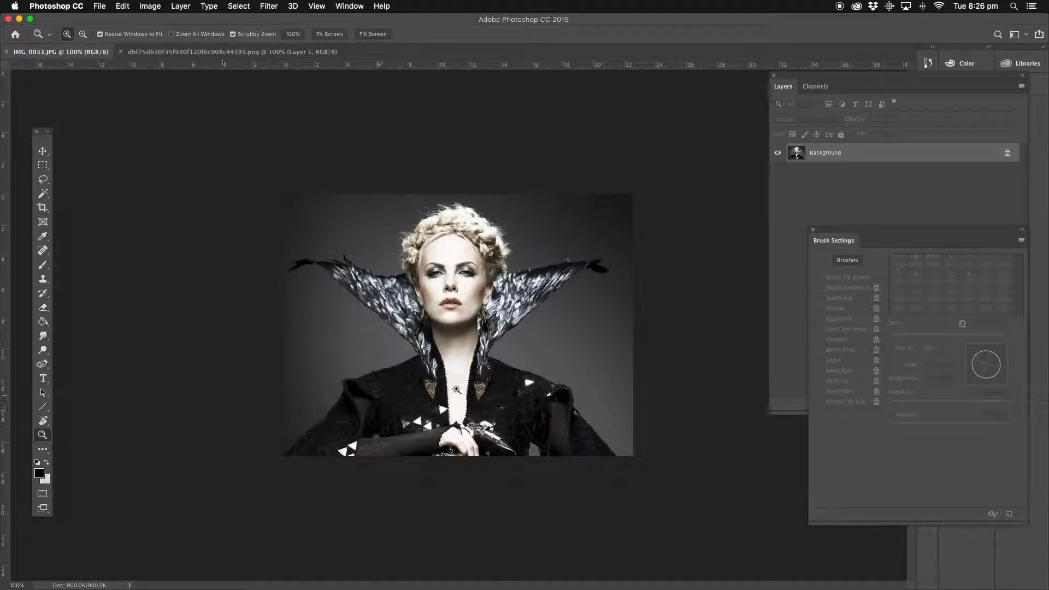
left_click(466, 374)
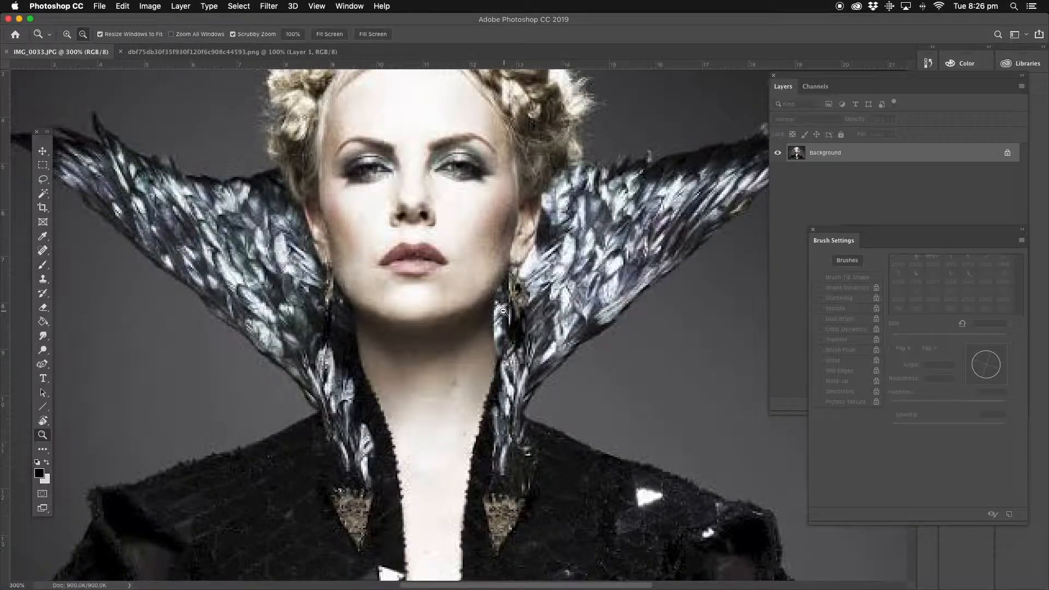
left_click(384, 379, "alt")
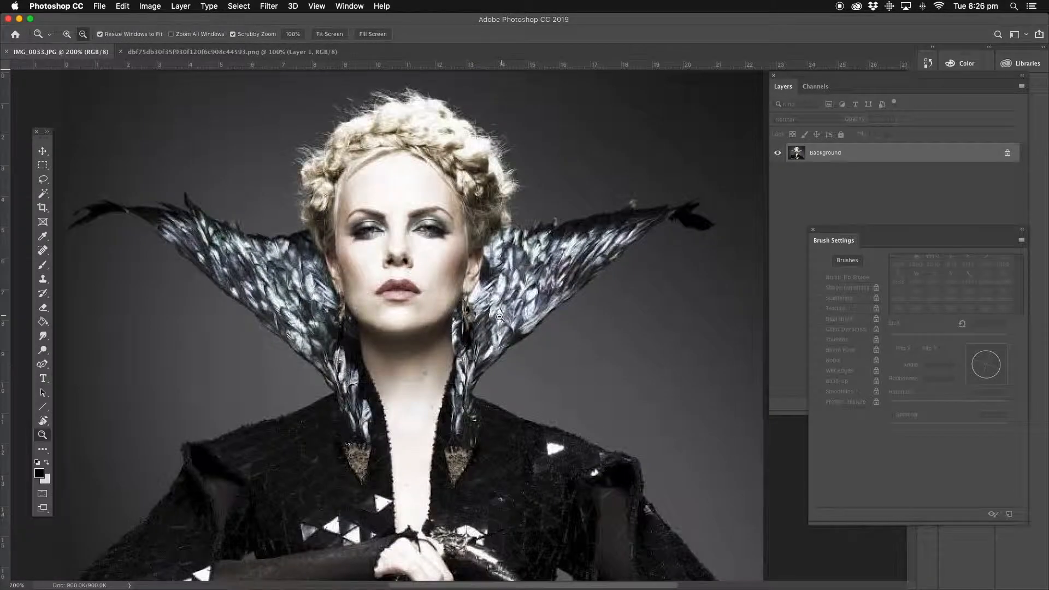
left_click_drag(392, 373, 454, 354)
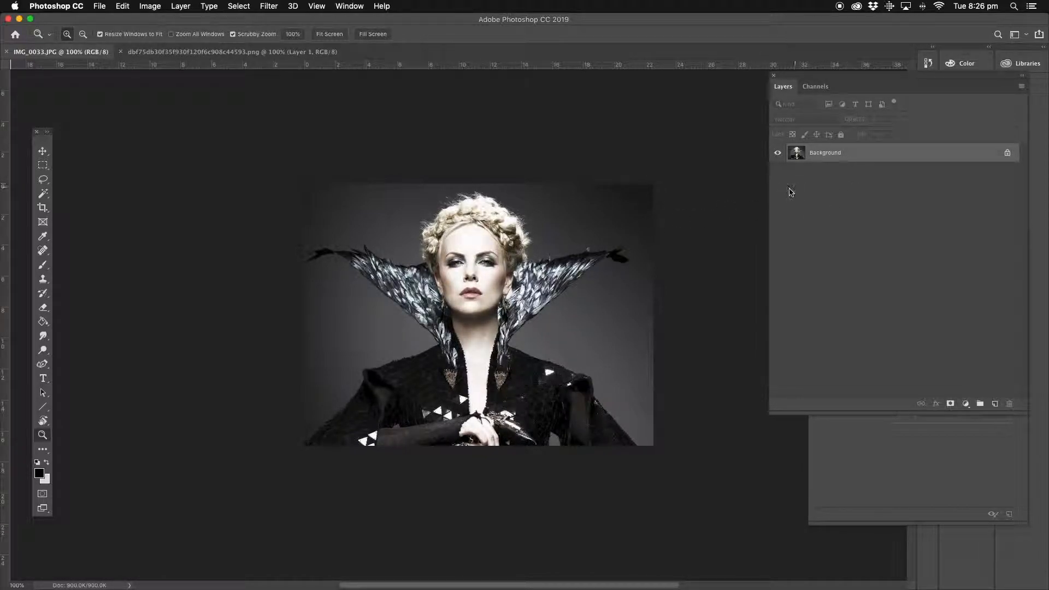
Duplicate the Background layer as Background copy, hide the original Background layer, and make the copy the active layer.
right_click(844, 154)
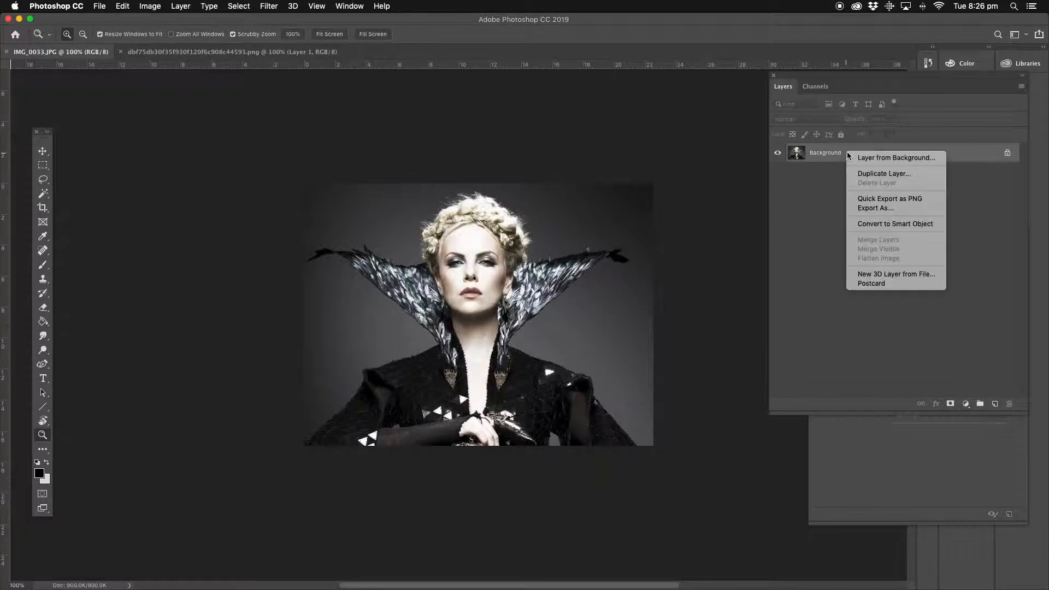
left_click(869, 174)
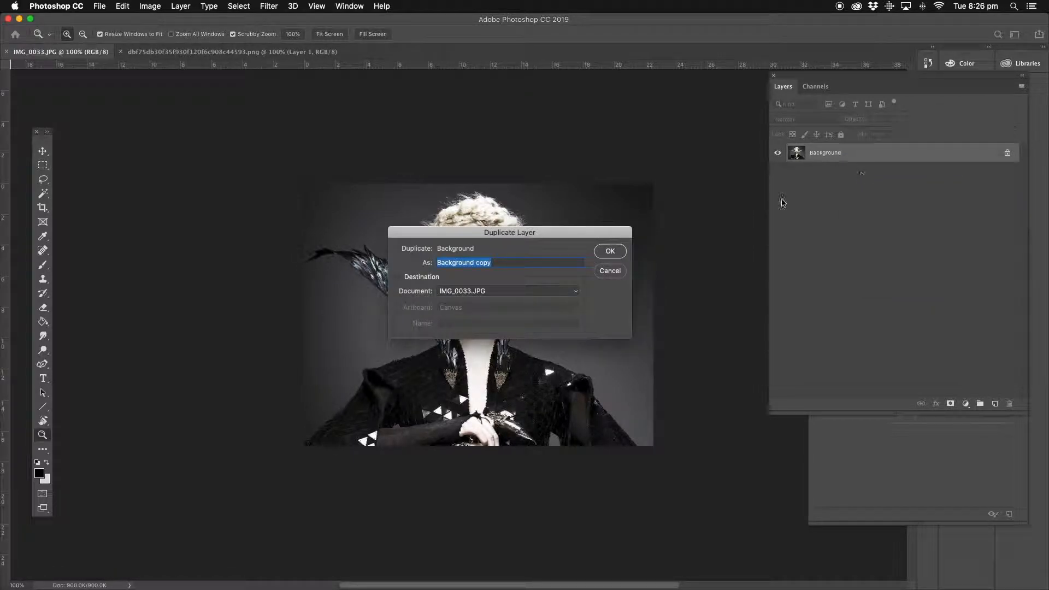
left_click(611, 253)
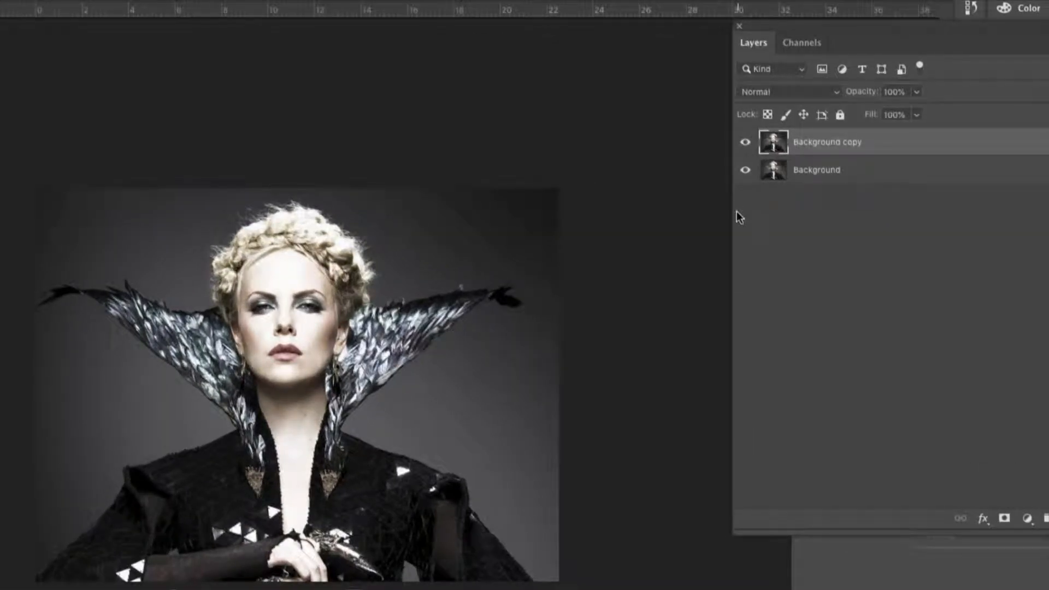
left_click(745, 170)
left_click(815, 173)
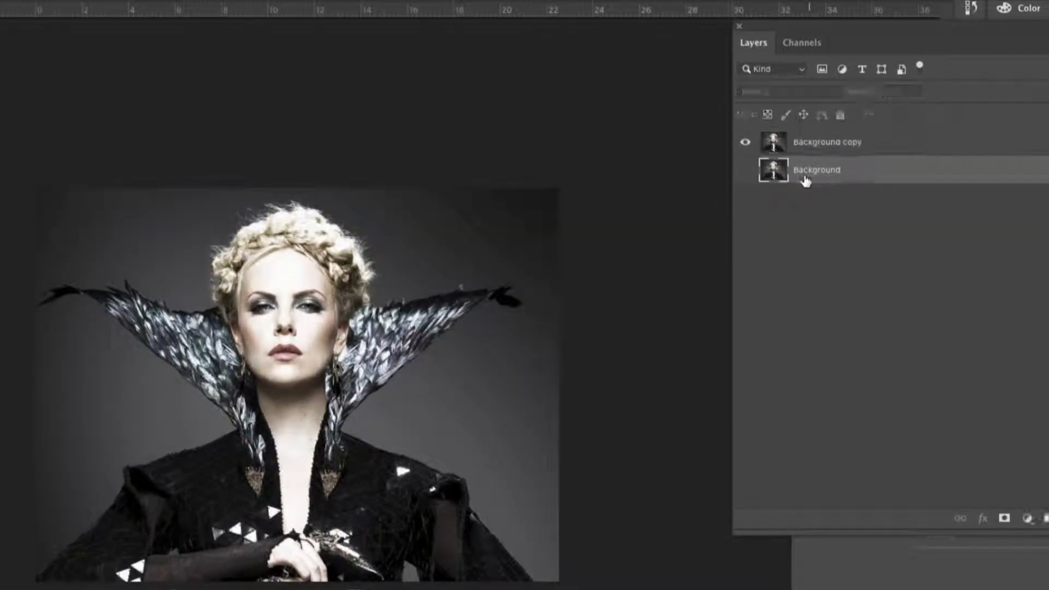
left_click(823, 149)
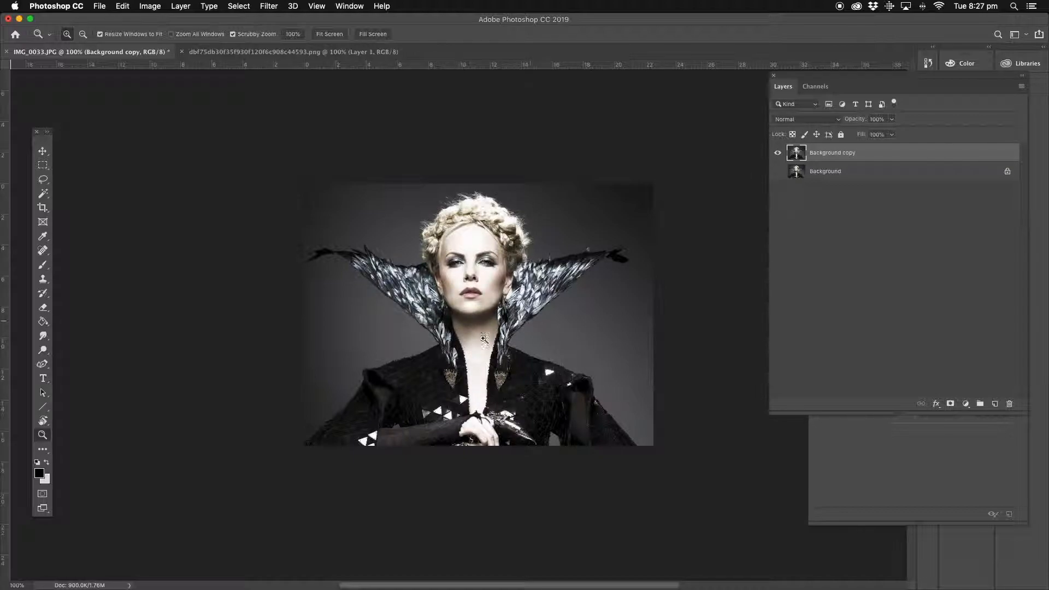
Copy the woman from Background copy onto a new layer using a Select Subject selection, and hide Background copy.
left_click(240, 8)
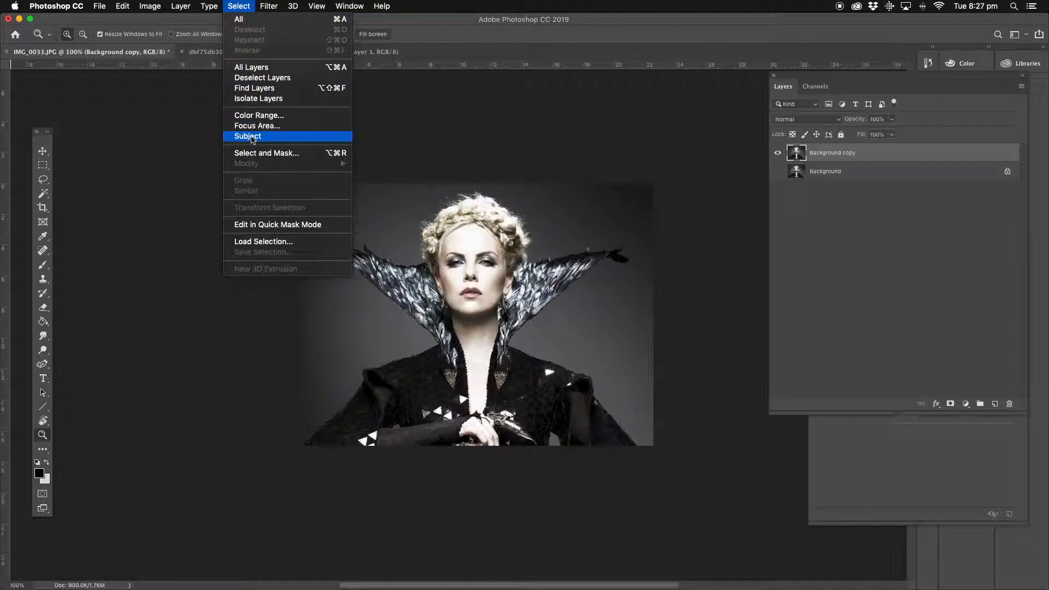
left_click(299, 141)
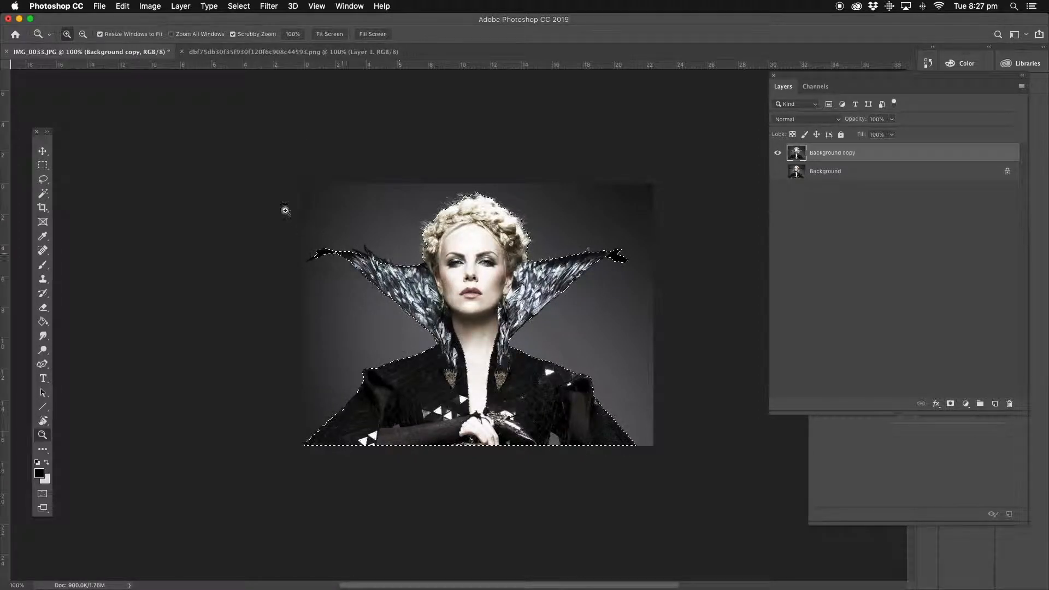
left_click(122, 6)
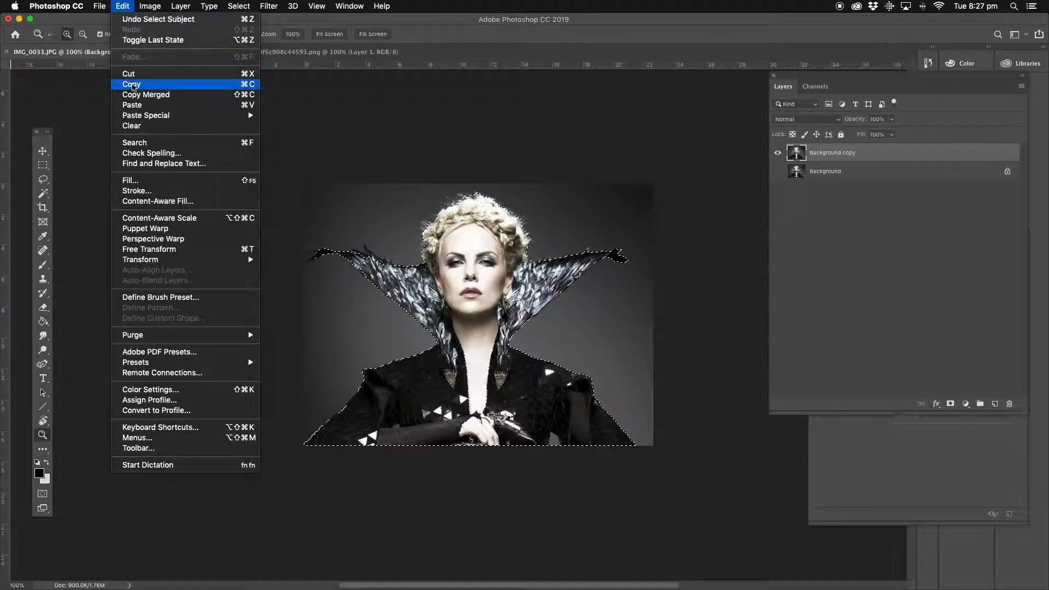
left_click(131, 84)
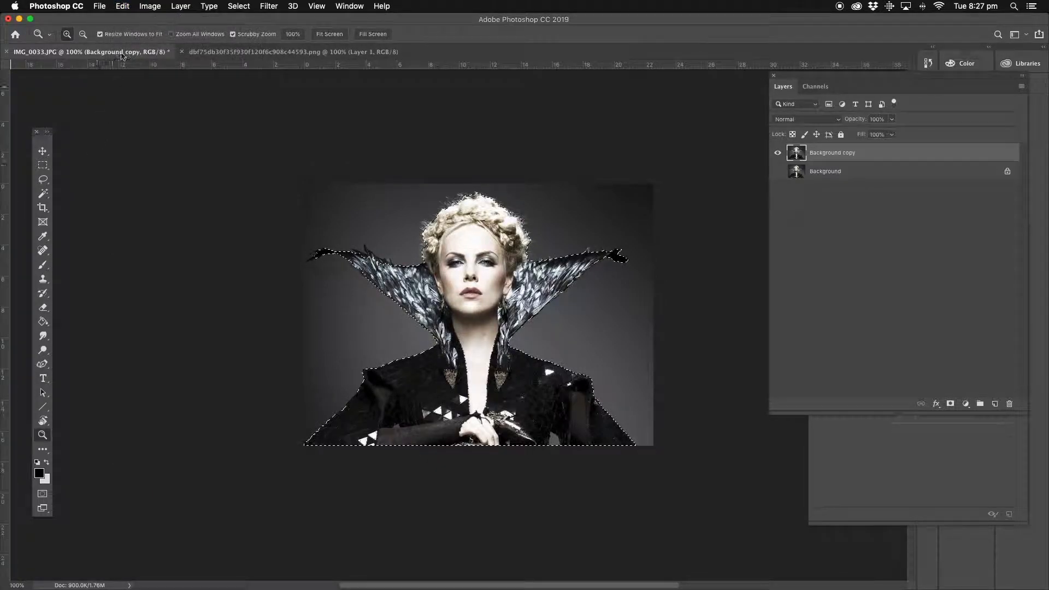
left_click(123, 6)
left_click(131, 105)
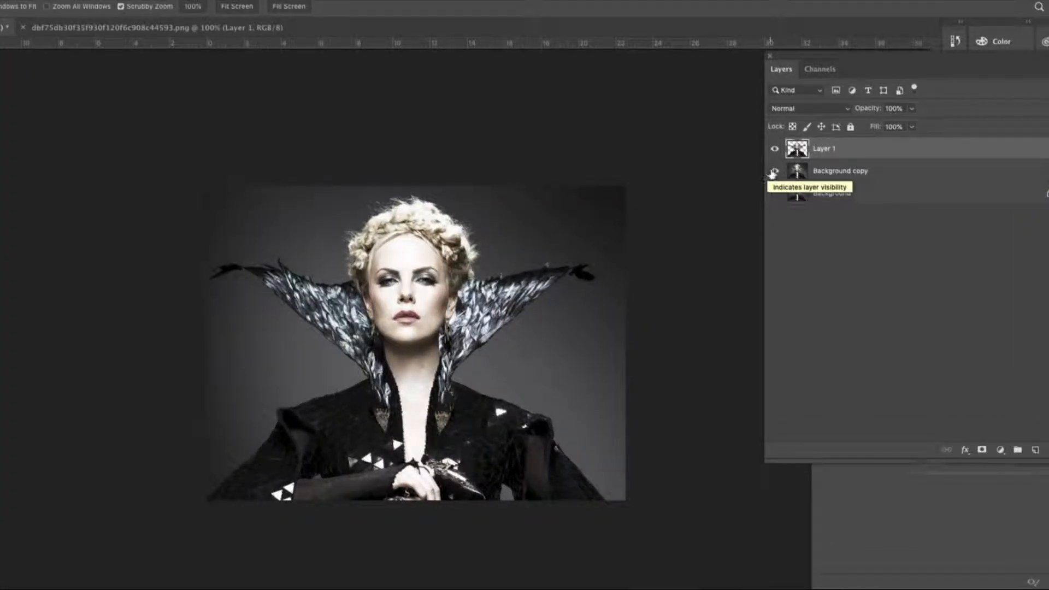
left_click(775, 173)
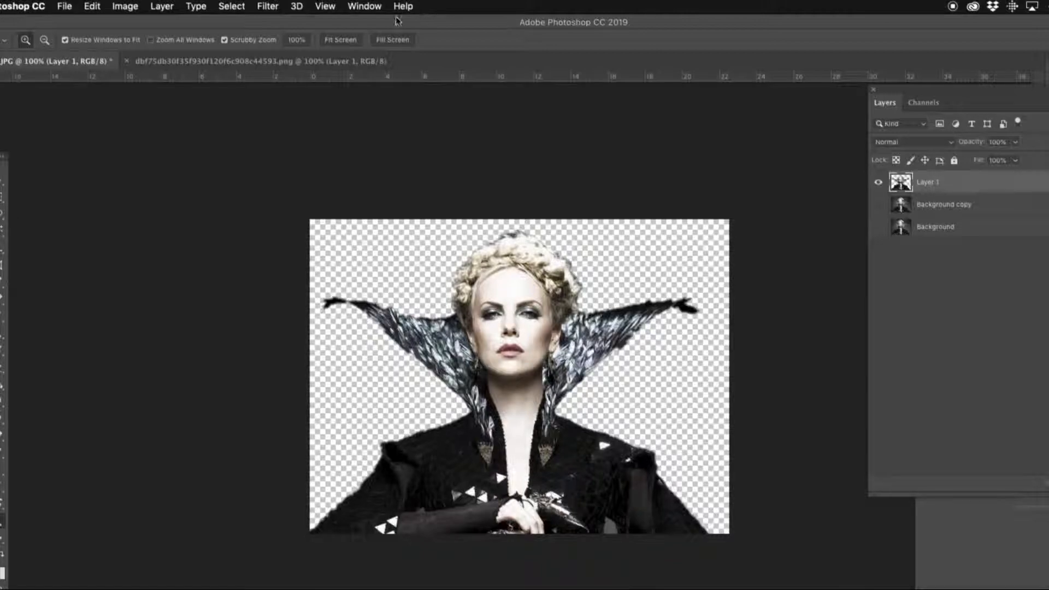
Liquify Layer 1 with the size 340 Forward Warp tool, stretching the face, collar, neck and shoulder past the image's right edge.
left_click(257, 8)
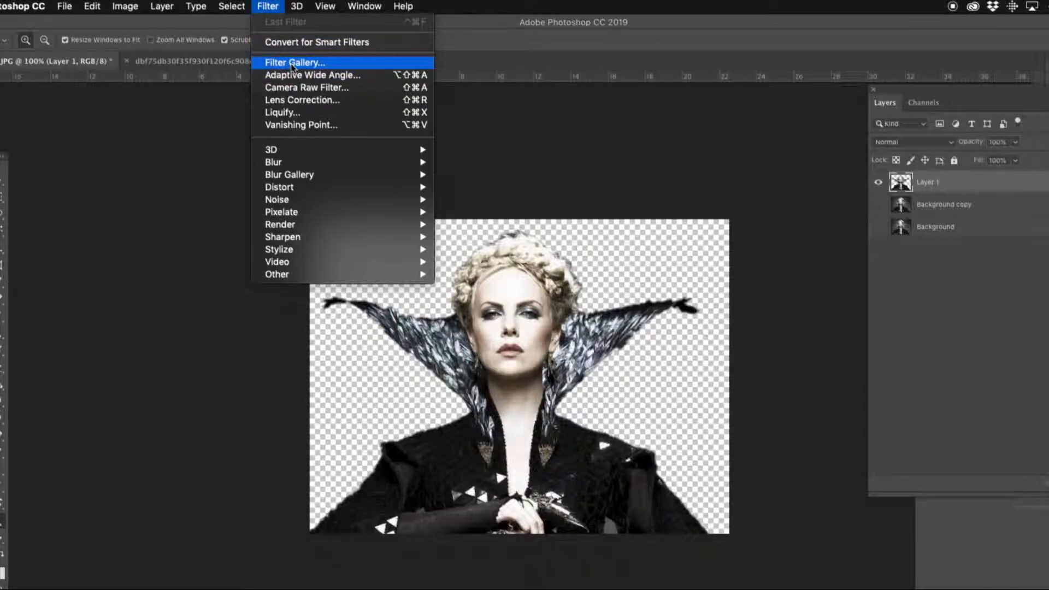
left_click(316, 113)
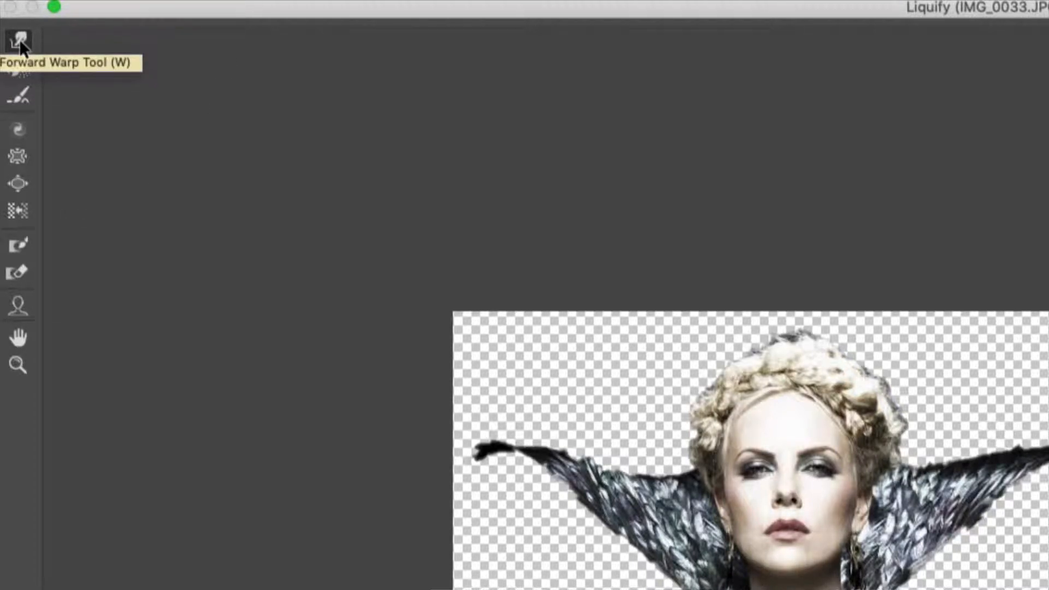
left_click(18, 96)
left_click(18, 183)
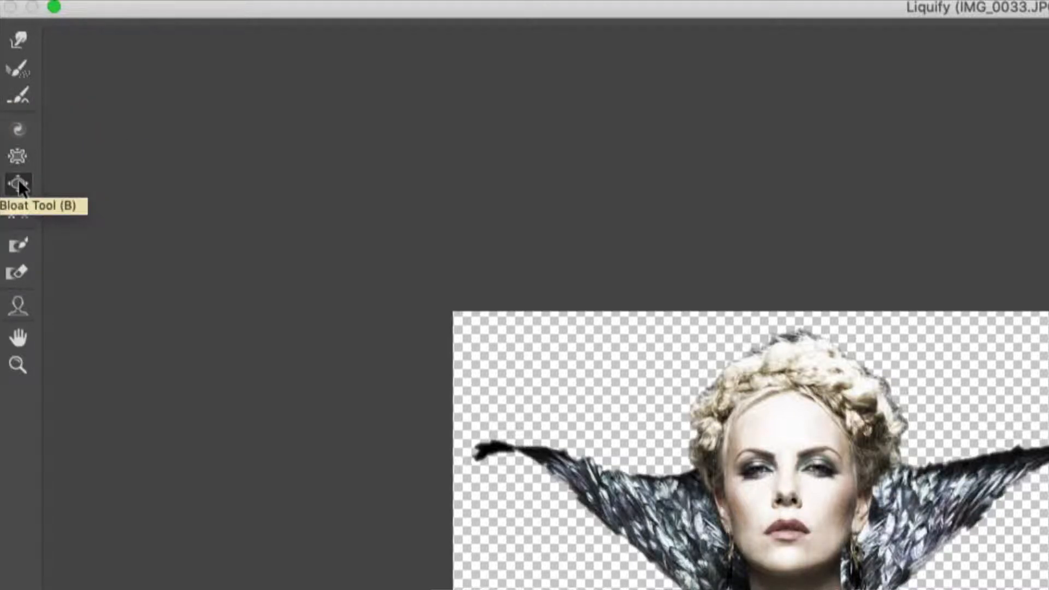
left_click(16, 43)
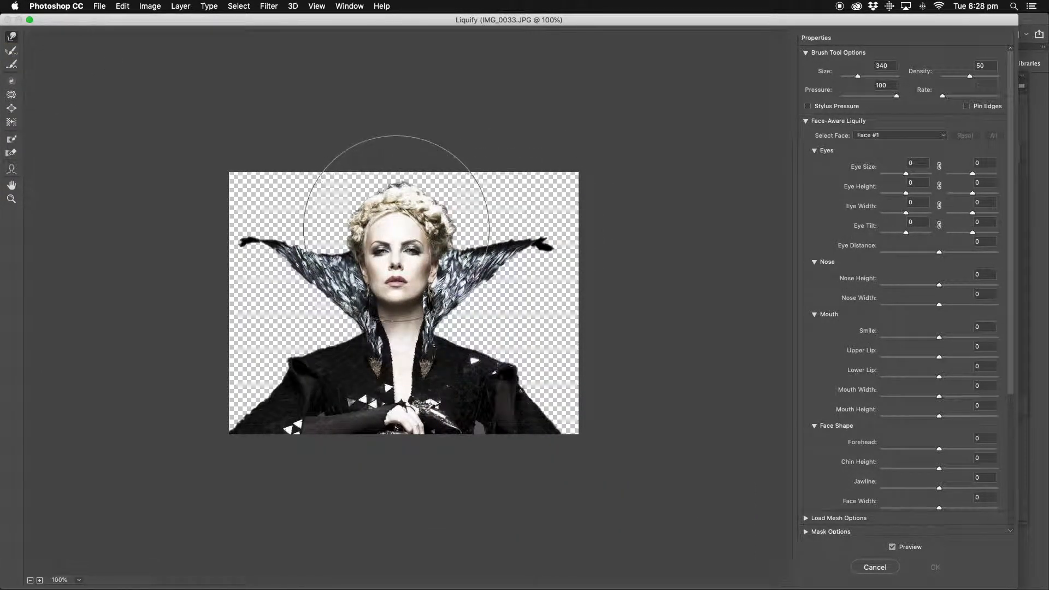
left_click_drag(398, 234, 677, 180)
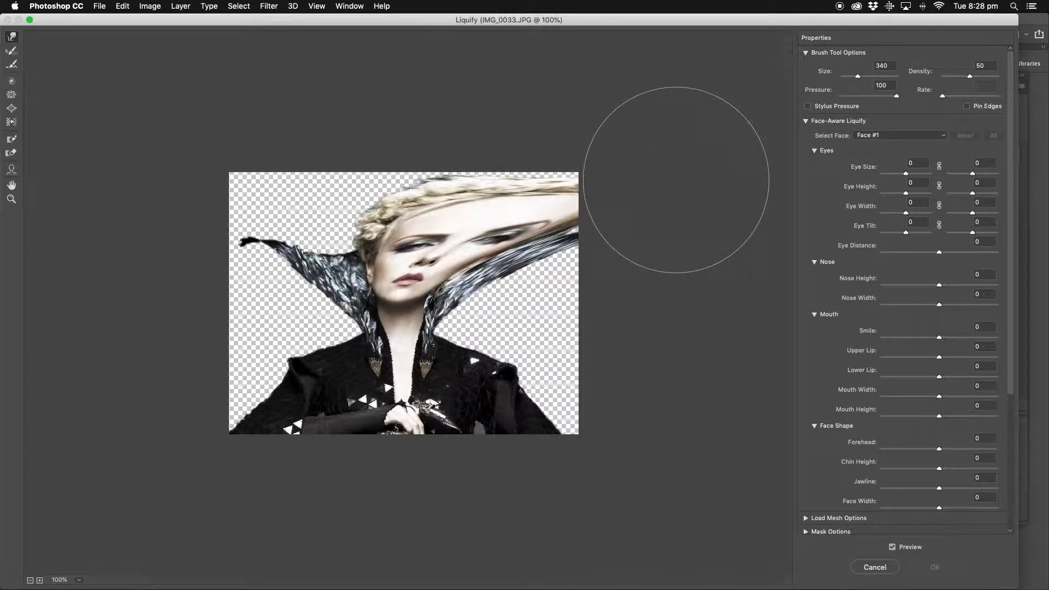
left_click_drag(449, 214, 629, 163)
left_click_drag(442, 284, 674, 269)
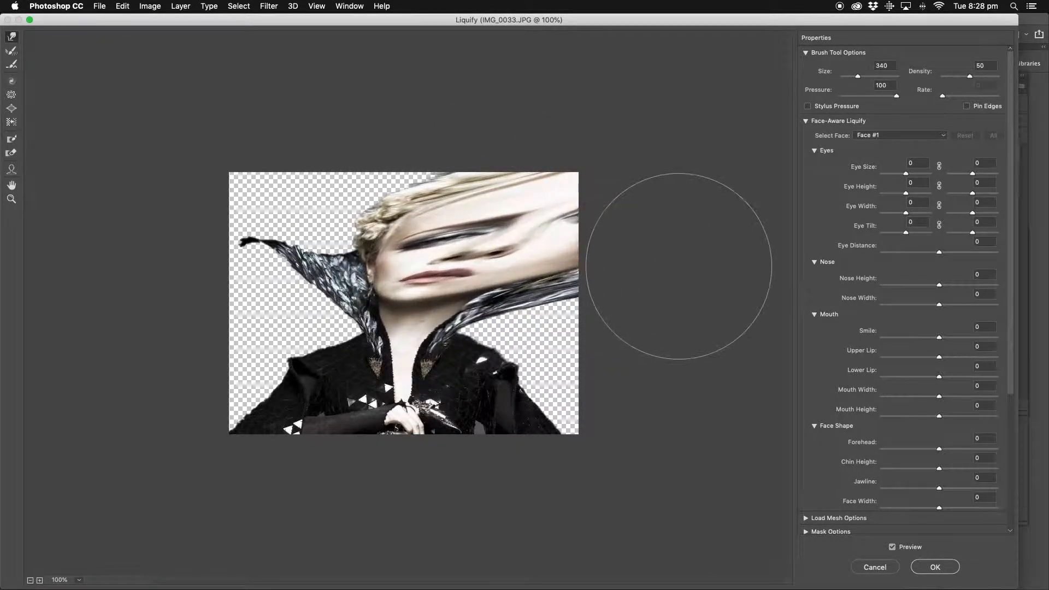
left_click_drag(480, 306, 673, 316)
left_click_drag(480, 404, 590, 394)
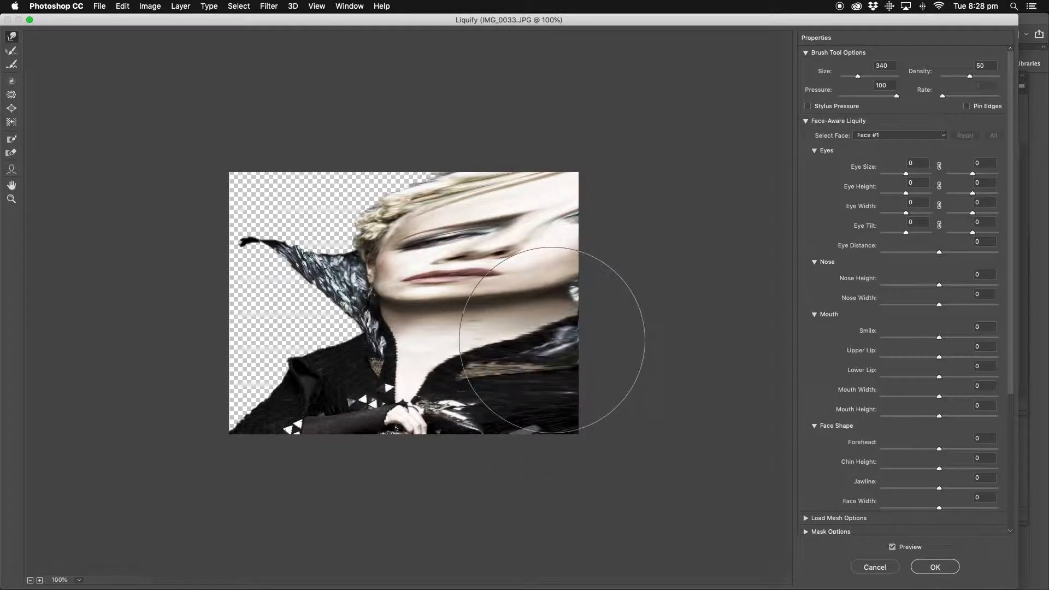
left_click_drag(527, 316, 746, 284)
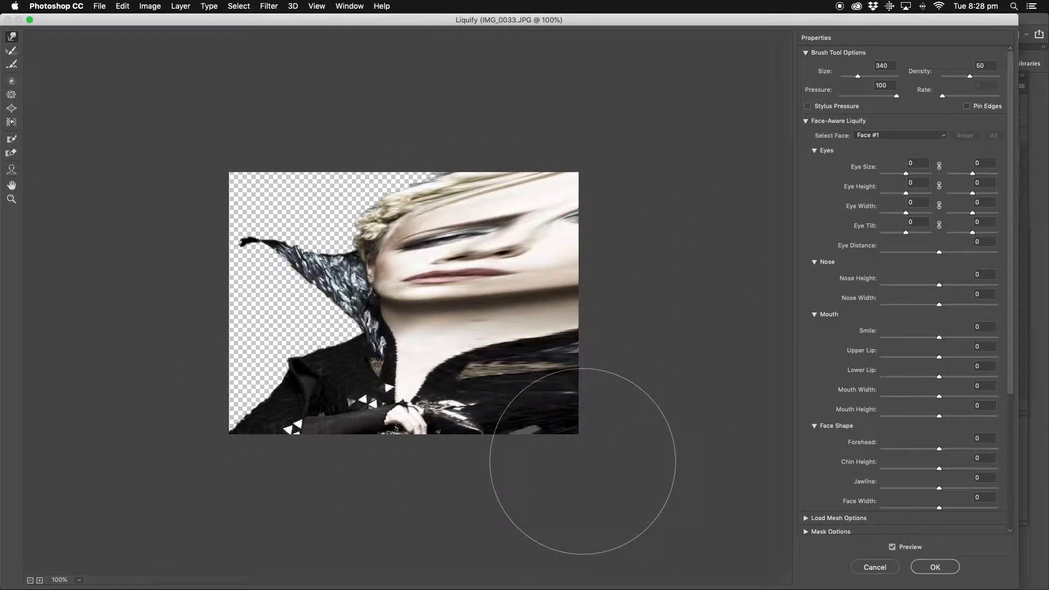
left_click(932, 567)
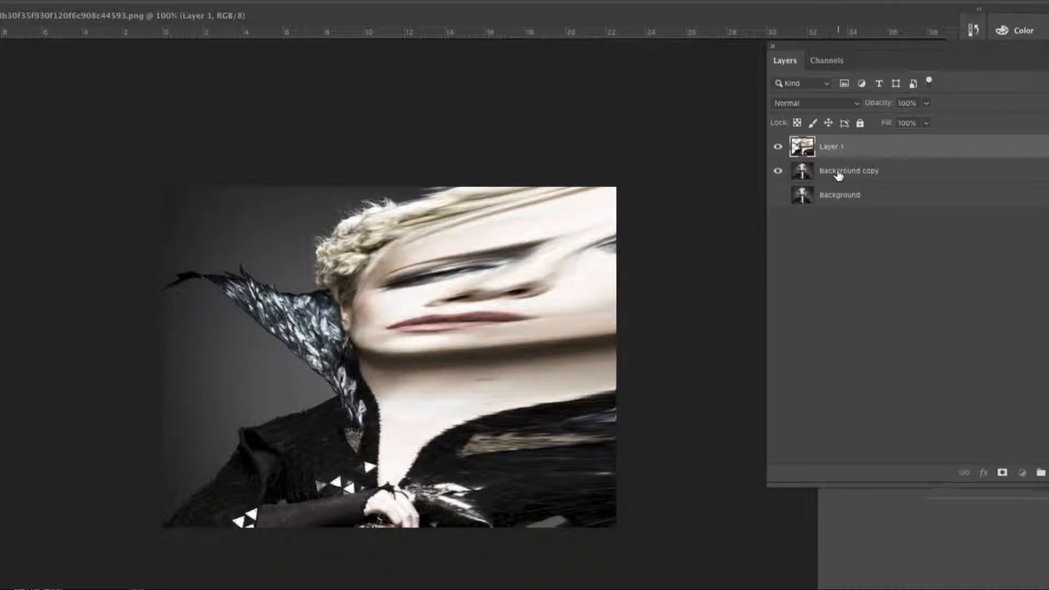
Move the Background copy layer above Layer 1 and make the Background layer visible.
left_click_drag(839, 175, 846, 145)
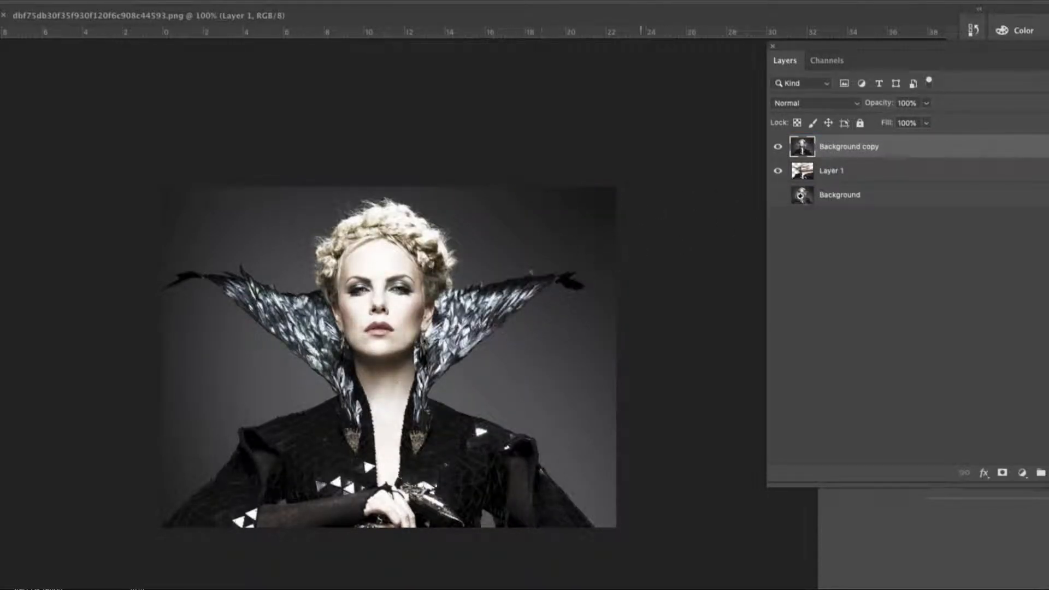
left_click(777, 196)
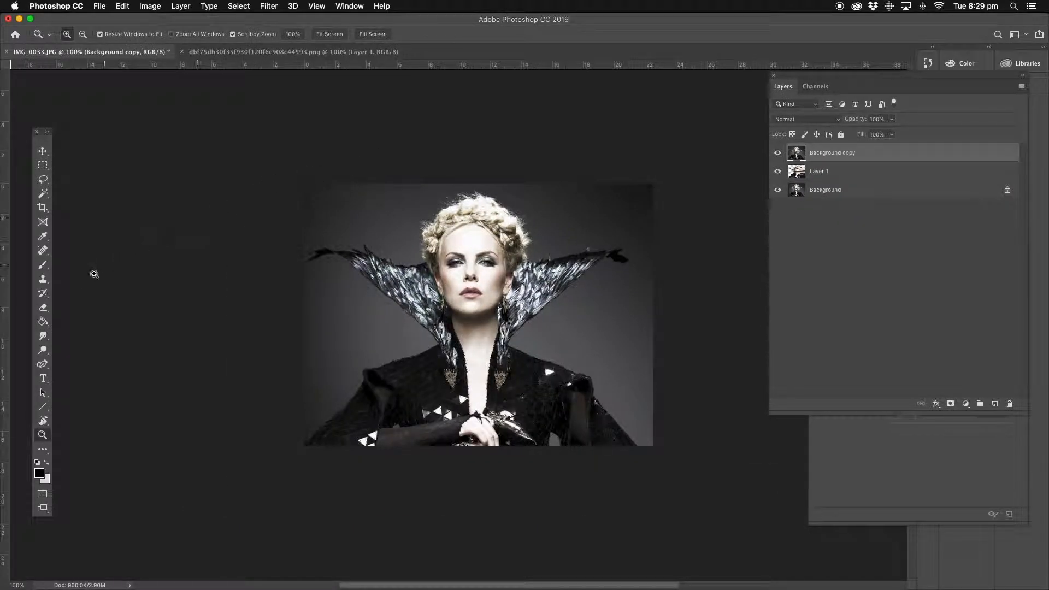
Erase Background copy along the image-right side of the woman's hair with the textured Eraser brush, revealing streaks from Layer 1.
left_click(42, 309)
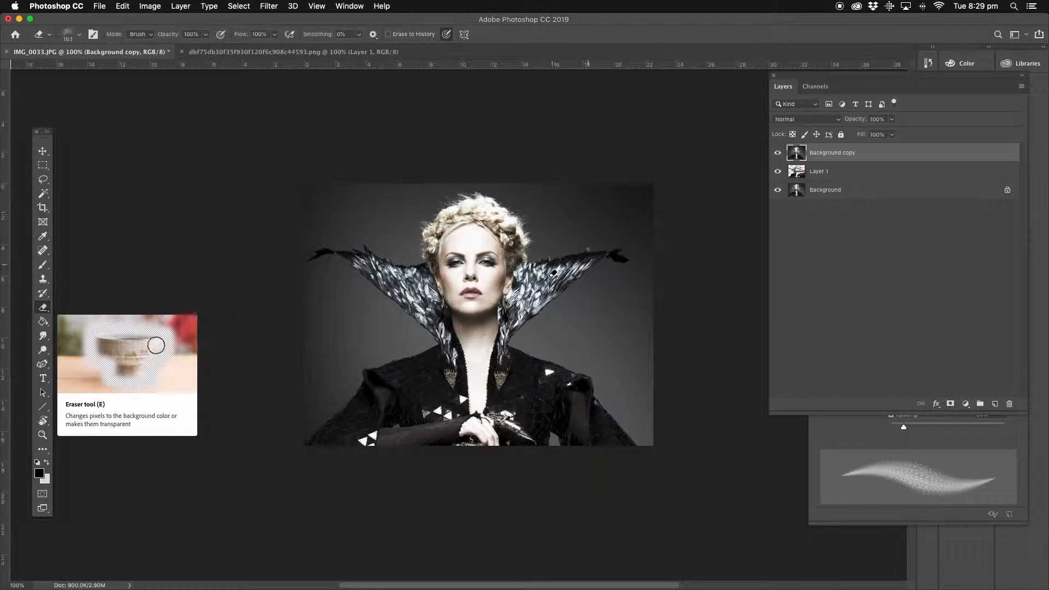
left_click(43, 434)
left_click(540, 259)
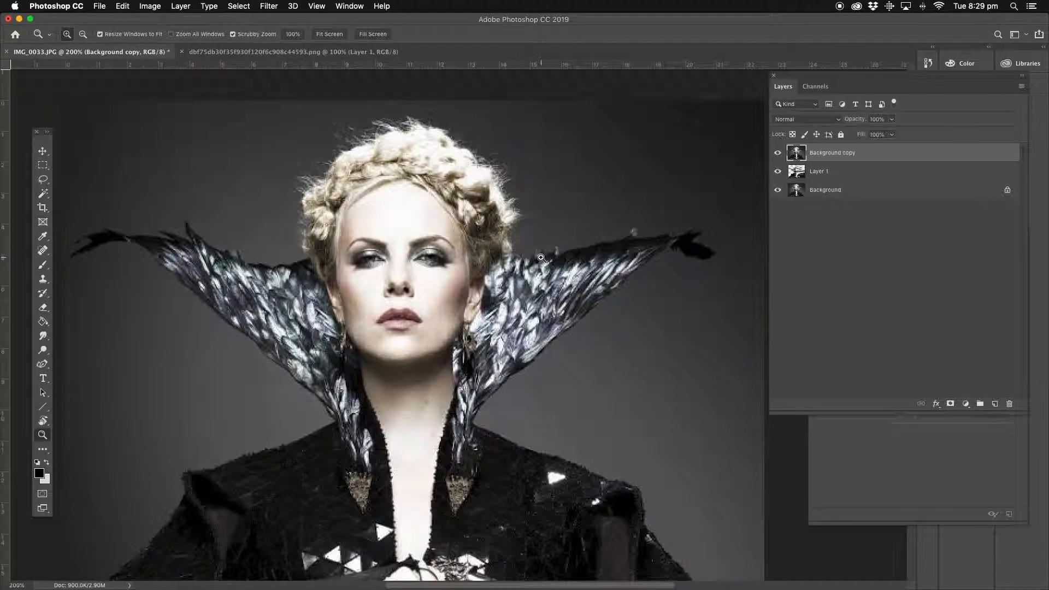
left_click(43, 307)
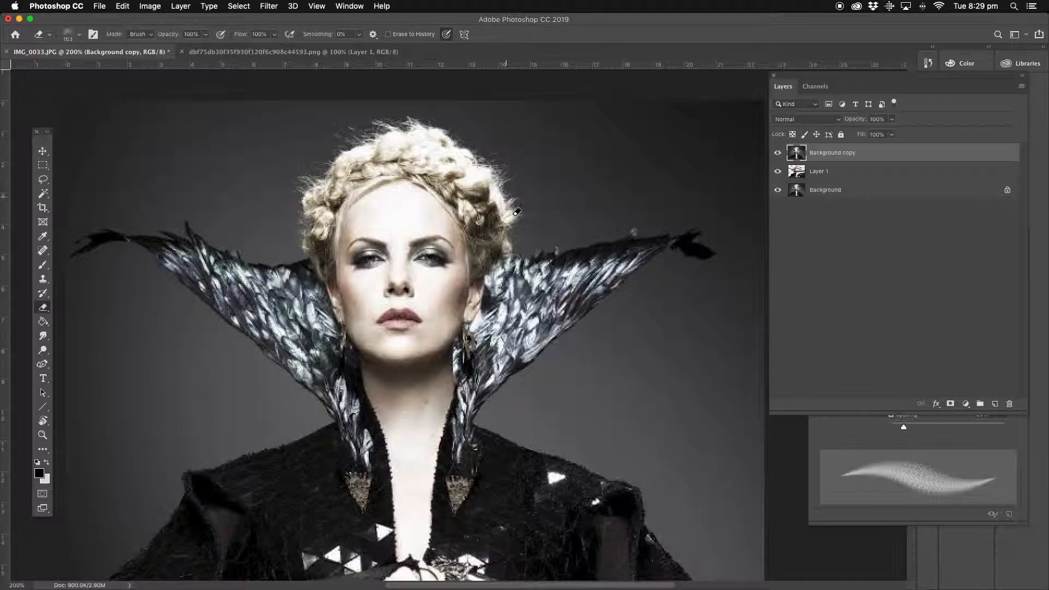
mouse_move(512, 193)
left_mouse_down()
mouse_move(474, 154)
mouse_move(474, 136)
mouse_move(438, 123)
left_mouse_up()
mouse_move(507, 154)
left_mouse_down()
mouse_move(531, 215)
mouse_move(517, 253)
mouse_move(549, 231)
left_mouse_up()
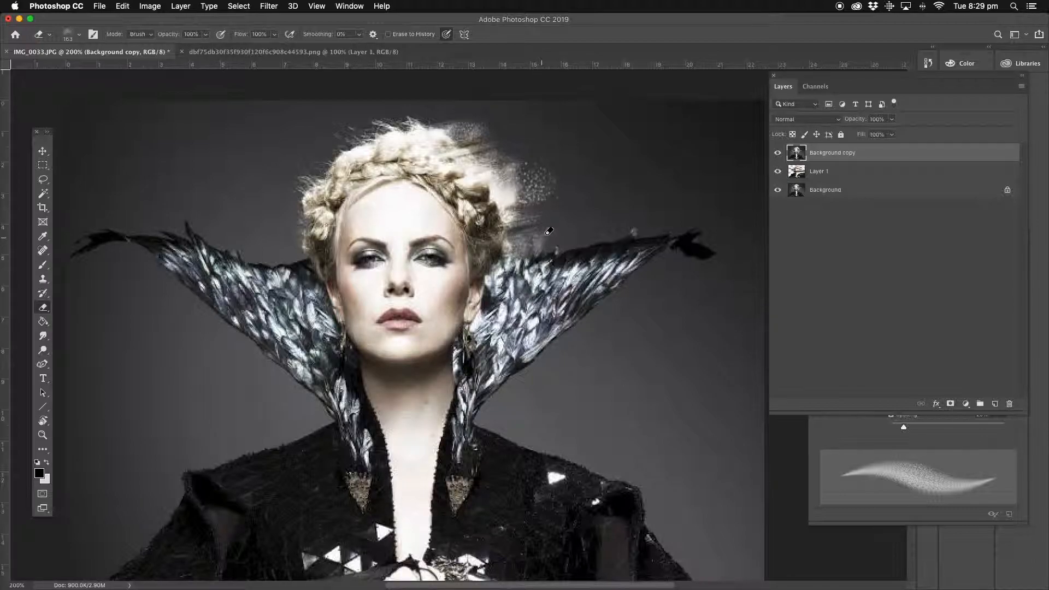
Erase Background copy over the tip and edges of the image-right collar and across the shoulder below it.
left_click(777, 153)
left_click(777, 153)
mouse_move(551, 249)
left_mouse_down()
mouse_move(683, 225)
mouse_move(718, 238)
mouse_move(686, 268)
mouse_move(657, 261)
mouse_move(561, 332)
left_mouse_up()
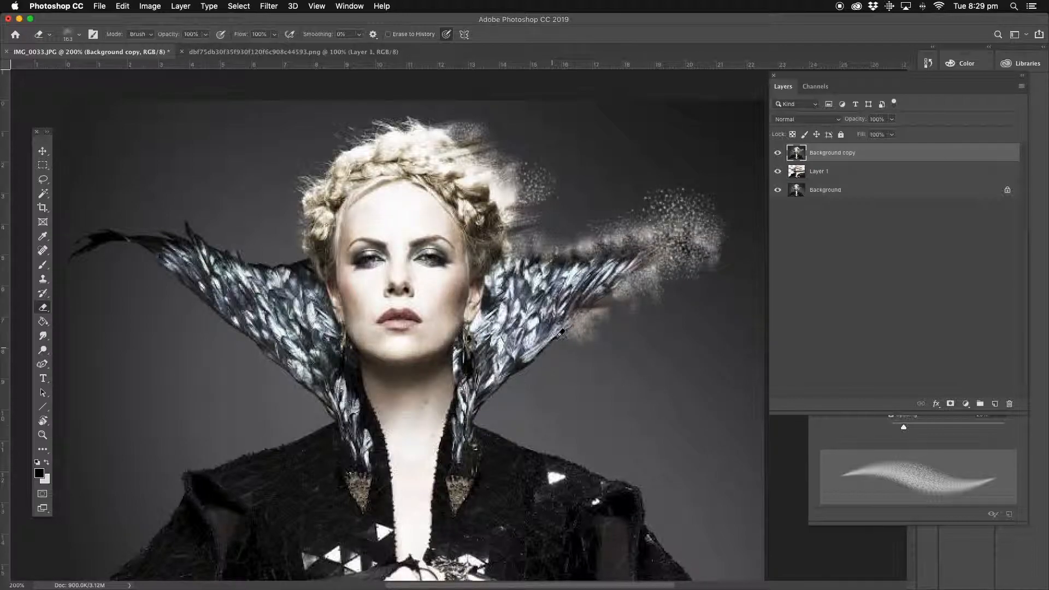
mouse_move(480, 409)
left_mouse_down()
mouse_move(529, 448)
mouse_move(566, 443)
mouse_move(658, 480)
mouse_move(652, 380)
left_mouse_up()
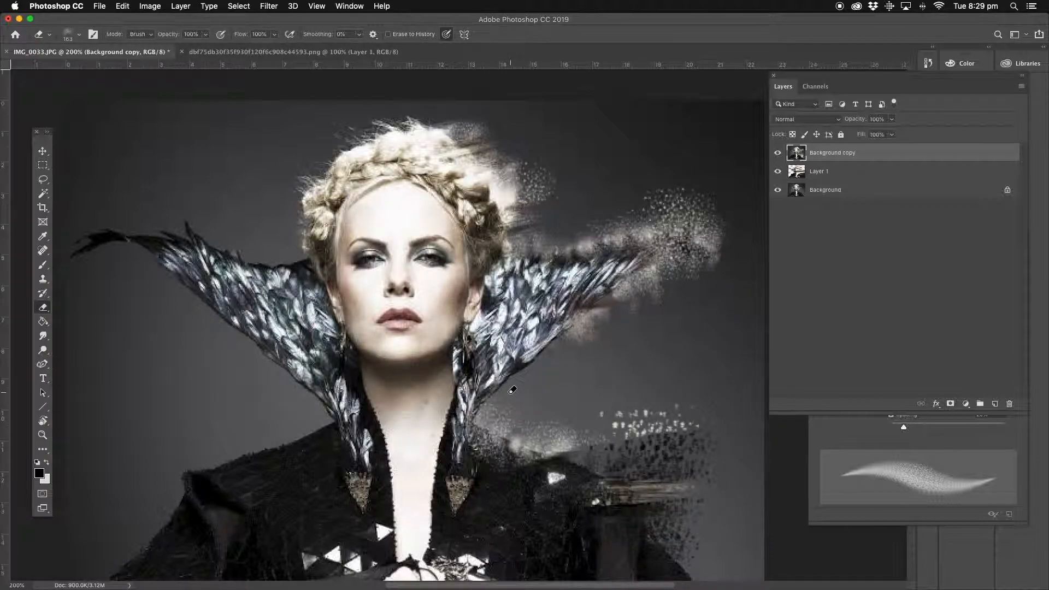
Erase Background copy beside the neck and below the collar, and along the image-right edge of the face.
mouse_move(538, 398)
left_mouse_down()
mouse_move(563, 410)
mouse_move(519, 397)
mouse_move(514, 419)
mouse_move(499, 399)
mouse_move(489, 406)
mouse_move(502, 413)
mouse_move(479, 418)
mouse_move(485, 427)
mouse_move(485, 406)
mouse_move(483, 431)
mouse_move(561, 454)
left_mouse_up()
mouse_move(498, 396)
left_mouse_down()
mouse_move(605, 311)
mouse_move(593, 293)
mouse_move(611, 284)
mouse_move(487, 247)
mouse_move(498, 244)
mouse_move(503, 210)
mouse_move(482, 188)
mouse_move(507, 228)
mouse_move(507, 256)
mouse_move(507, 204)
mouse_move(446, 151)
mouse_move(500, 250)
mouse_move(478, 233)
mouse_move(485, 256)
mouse_move(474, 261)
mouse_move(468, 242)
mouse_move(464, 307)
mouse_move(480, 288)
mouse_move(481, 305)
mouse_move(449, 342)
mouse_move(457, 371)
left_mouse_up()
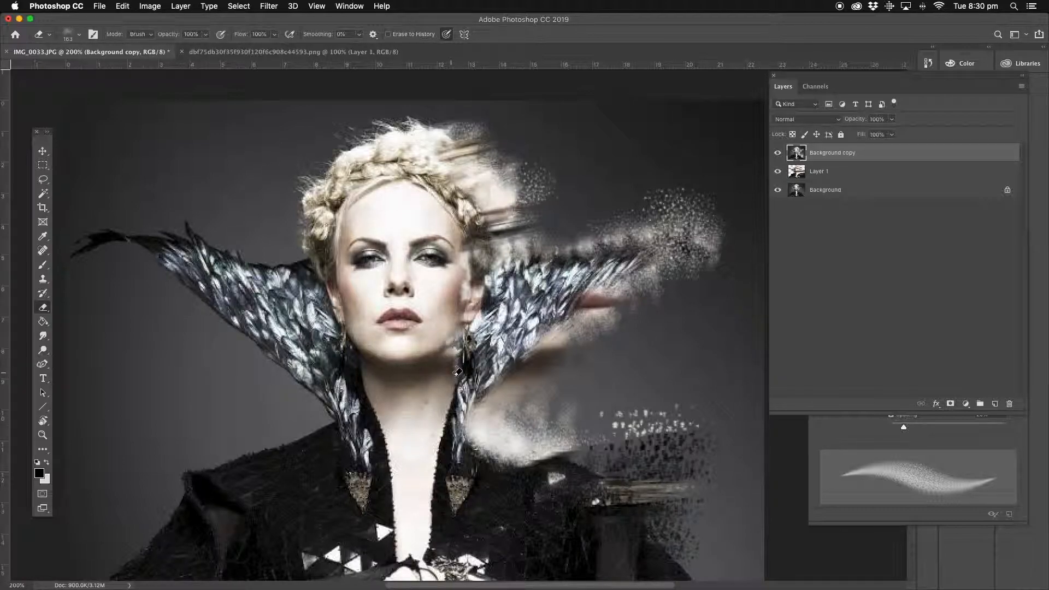
mouse_move(460, 257)
left_mouse_down()
mouse_move(451, 256)
mouse_move(471, 261)
mouse_move(461, 291)
mouse_move(466, 224)
mouse_move(475, 253)
left_mouse_up()
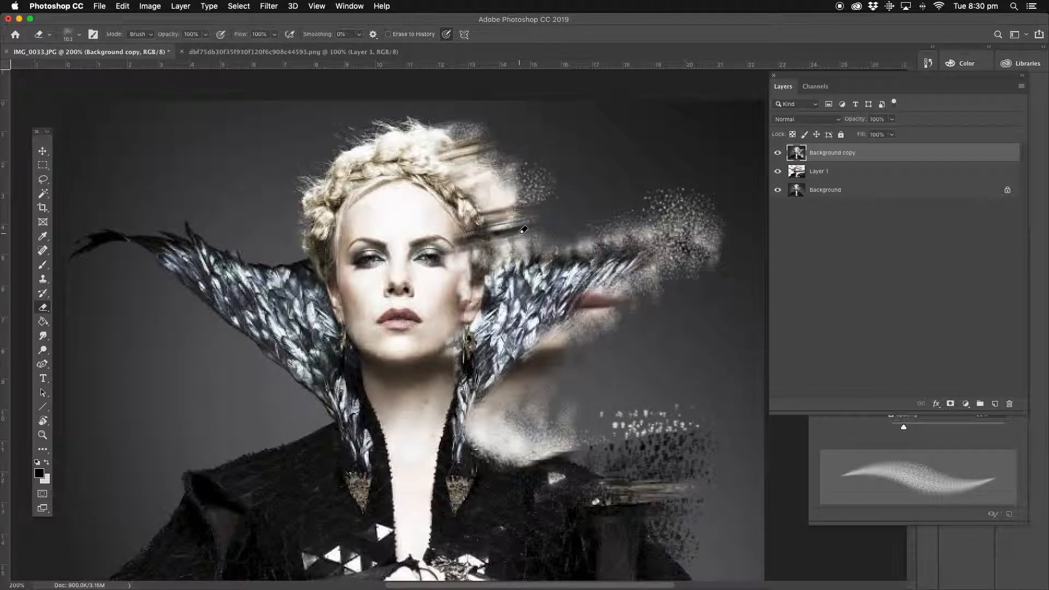
Erase the hard streaks on Layer 1 beside the hair, at the collar's outer edge and below the collar.
left_click(828, 173)
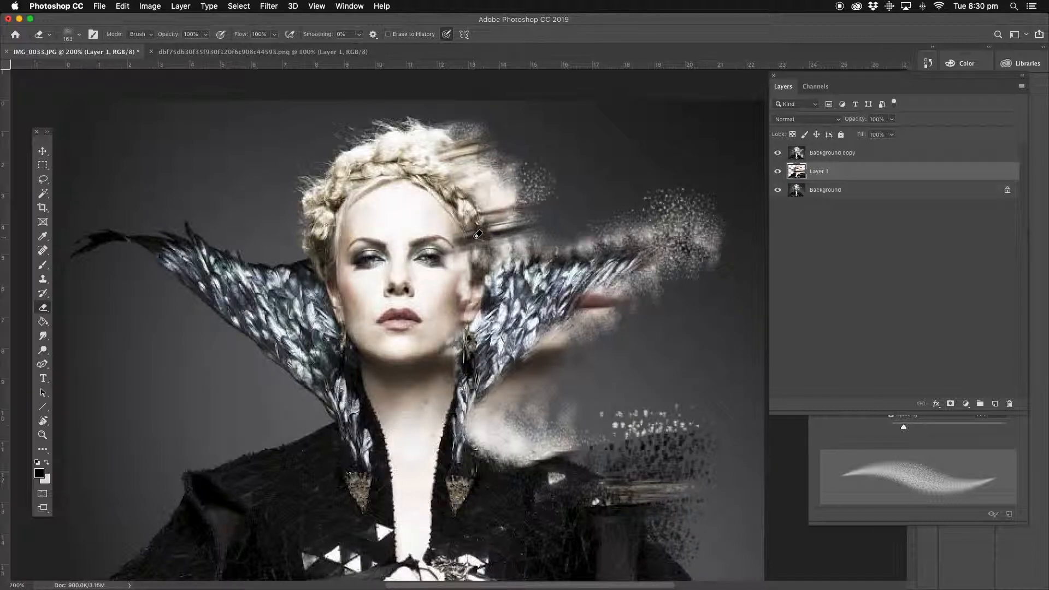
left_click(776, 154)
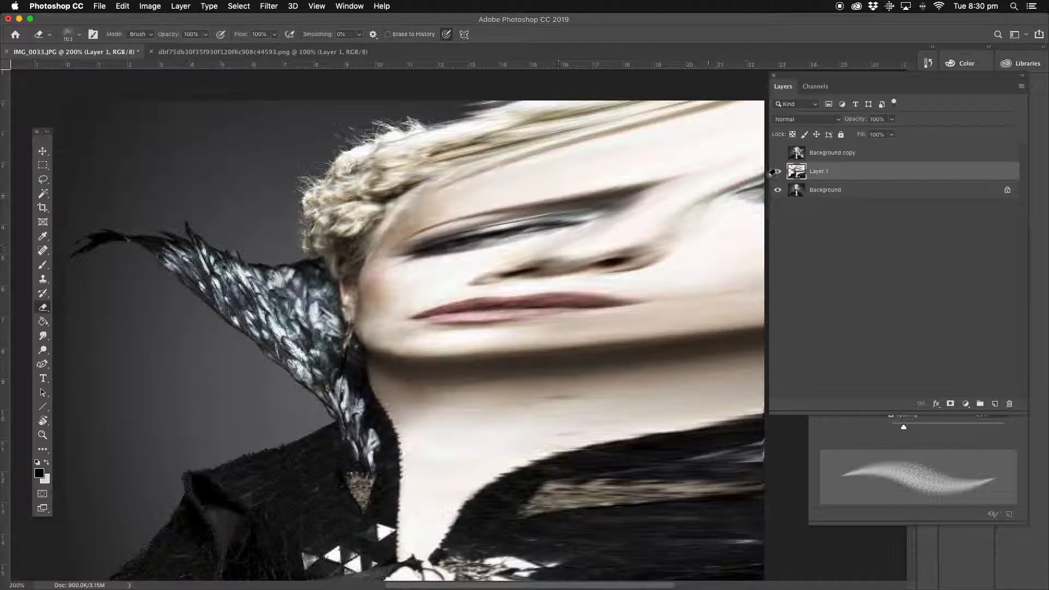
left_click(777, 153)
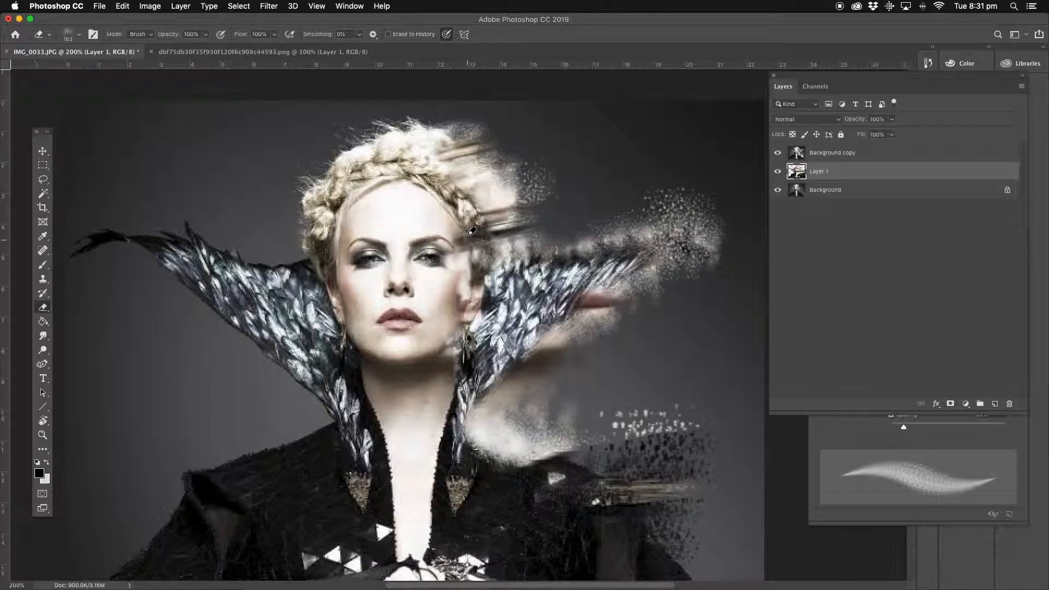
mouse_move(464, 233)
left_mouse_down()
mouse_move(553, 226)
mouse_move(509, 236)
mouse_move(511, 202)
left_mouse_up()
left_click_drag(453, 140, 507, 145)
left_click(473, 143)
mouse_move(606, 303)
left_mouse_down()
mouse_move(590, 312)
mouse_move(589, 295)
mouse_move(610, 298)
mouse_move(604, 316)
left_mouse_up()
left_click(539, 356)
left_click_drag(543, 353, 534, 359)
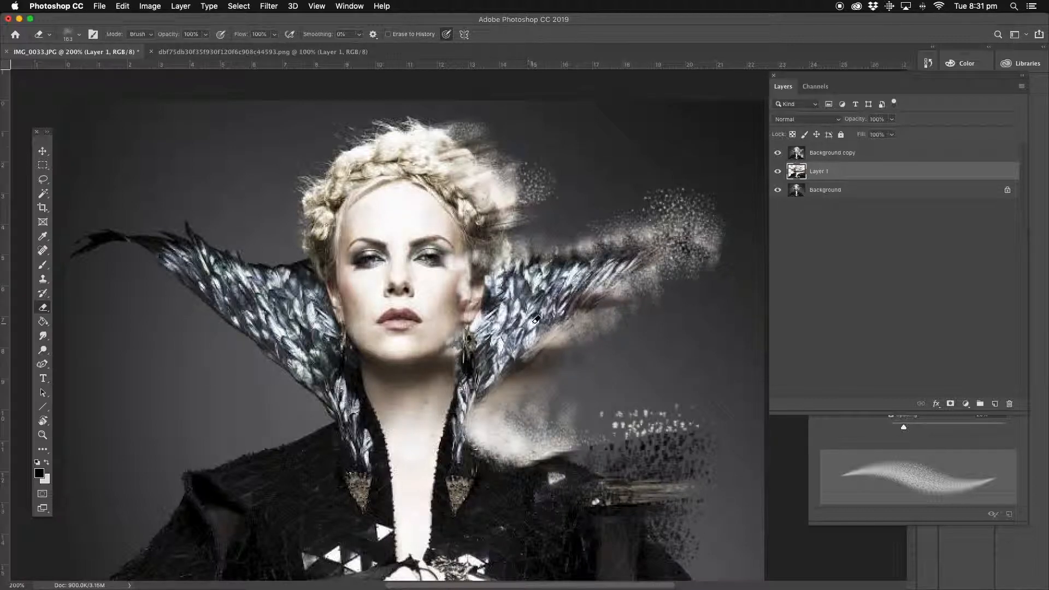
Make Background copy active and set the Eraser brush to 214 px with a 47° angle.
left_click(825, 155)
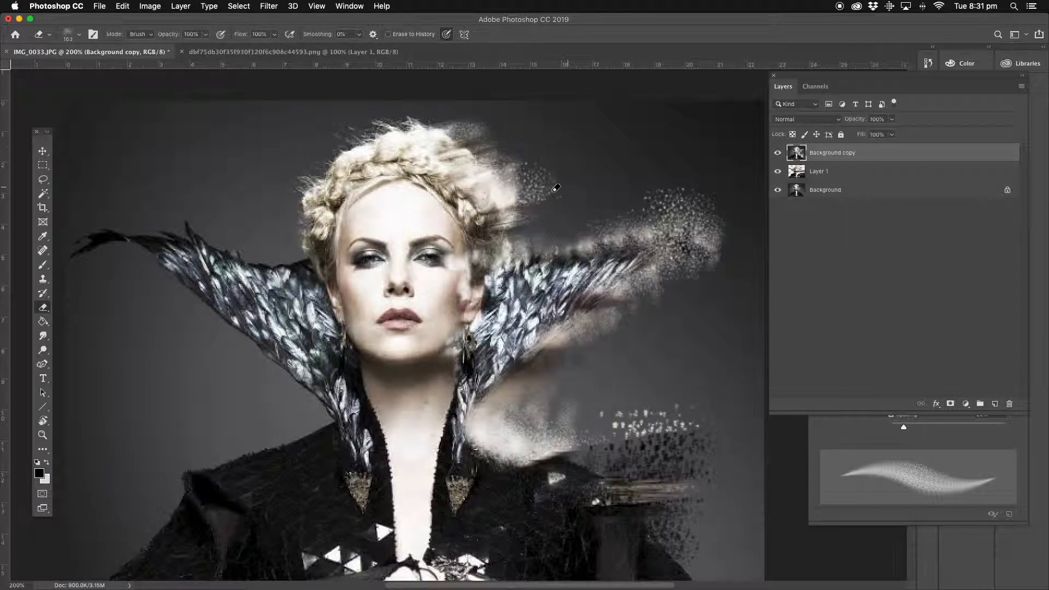
left_click(873, 433)
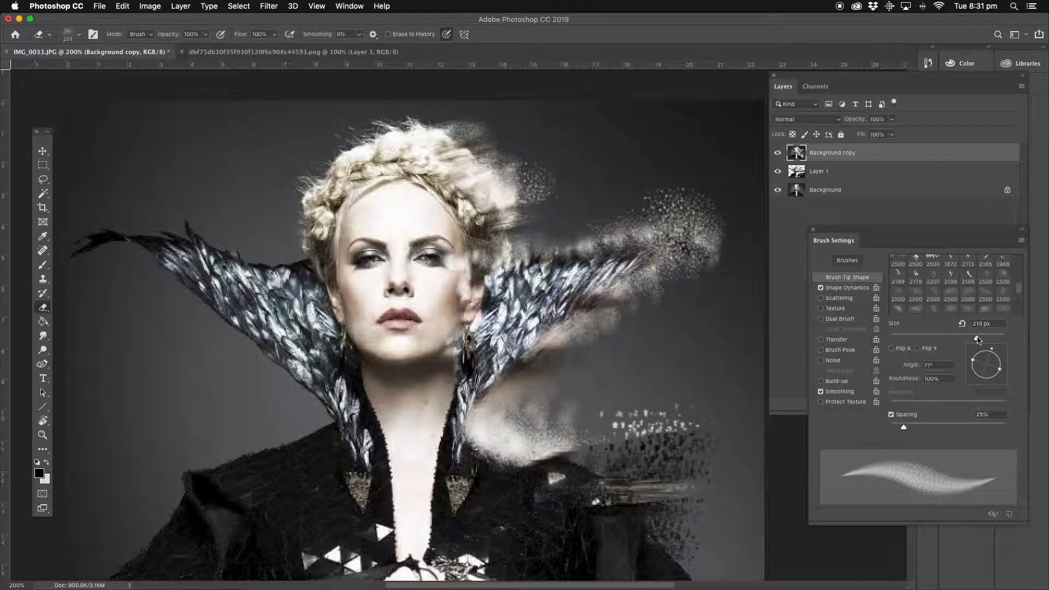
left_click_drag(992, 353, 1000, 354)
Scatter eraser marks on Background copy above the collar, toward the image's upper-right corner, and beside and below the collar.
left_click(557, 214)
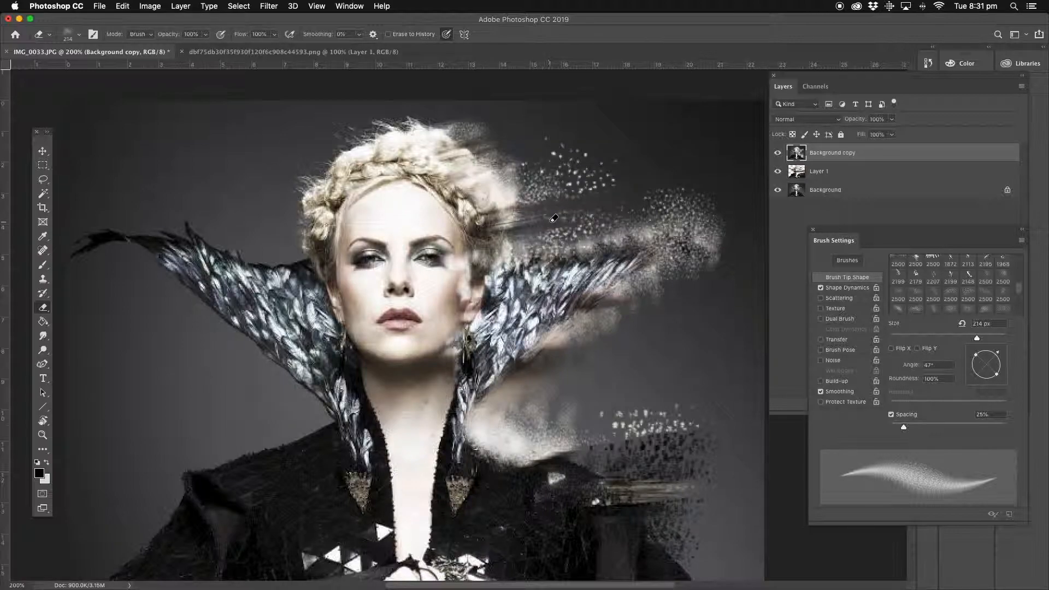
left_click(658, 172)
left_click(573, 156)
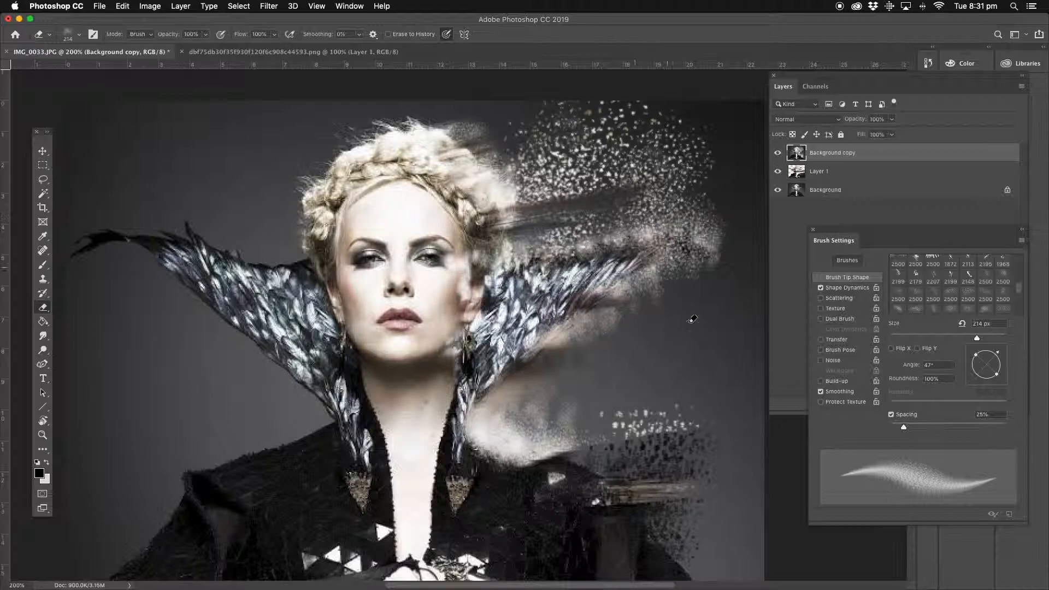
left_click_drag(679, 316, 697, 311)
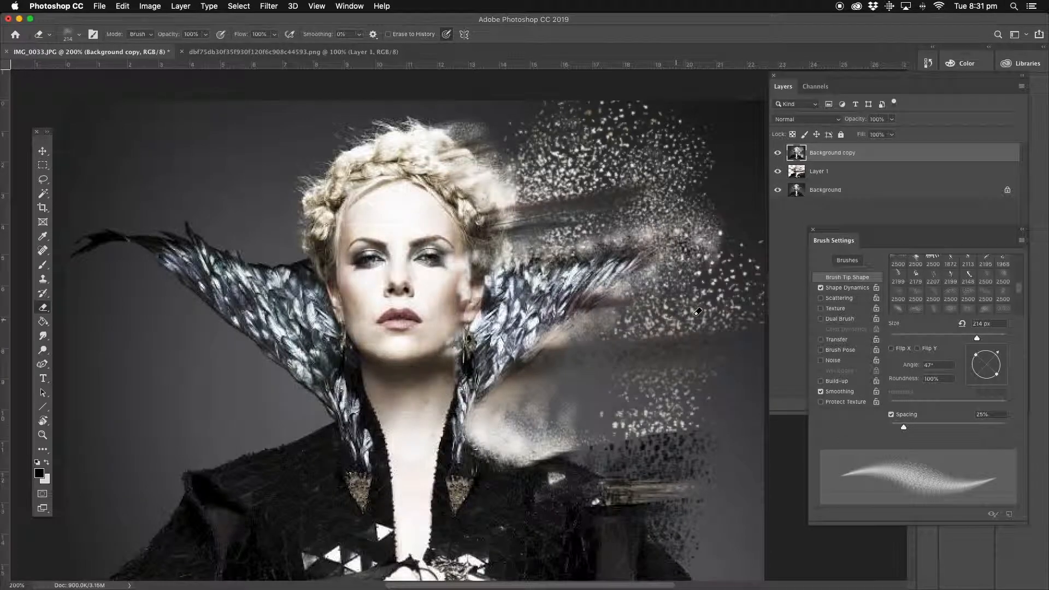
left_click(583, 371)
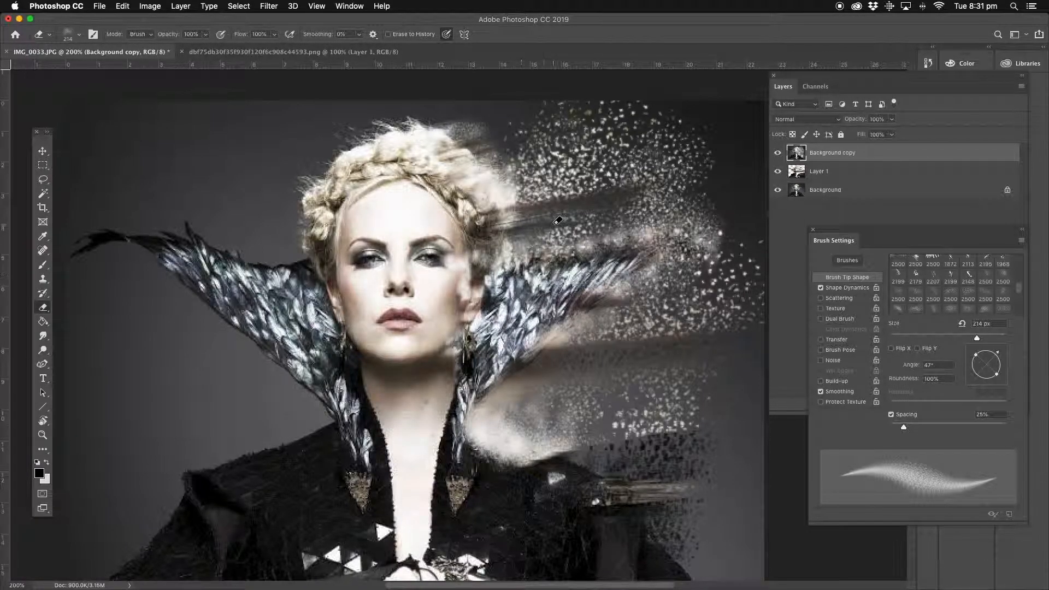
Erase Background copy between the hair and collar, over the collar feathers, and in the area above the image-right shoulder.
left_click(540, 224)
left_click(541, 225)
left_click(552, 243)
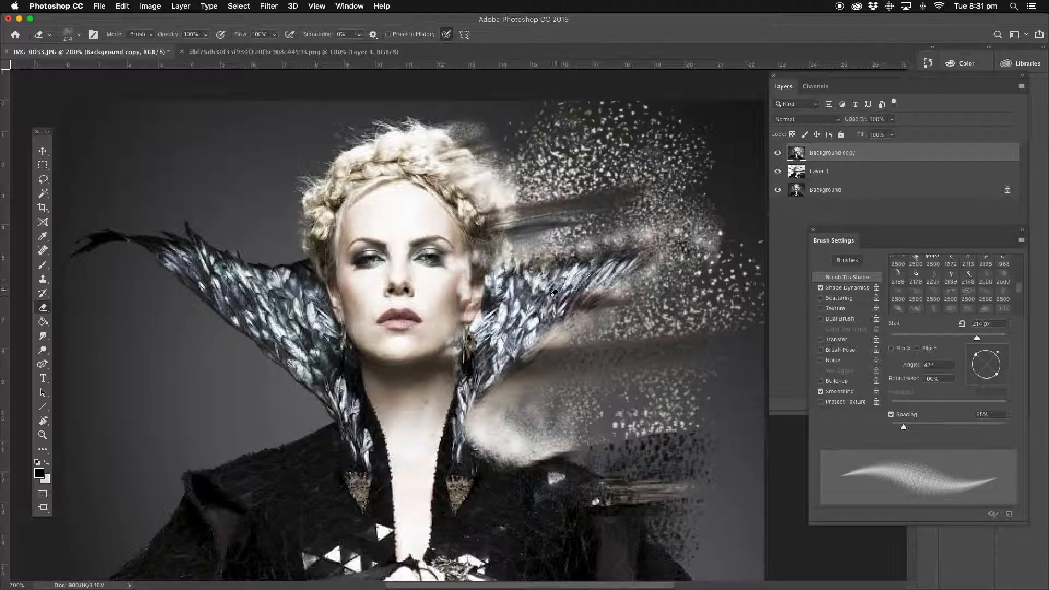
left_click(551, 293)
left_click(615, 277)
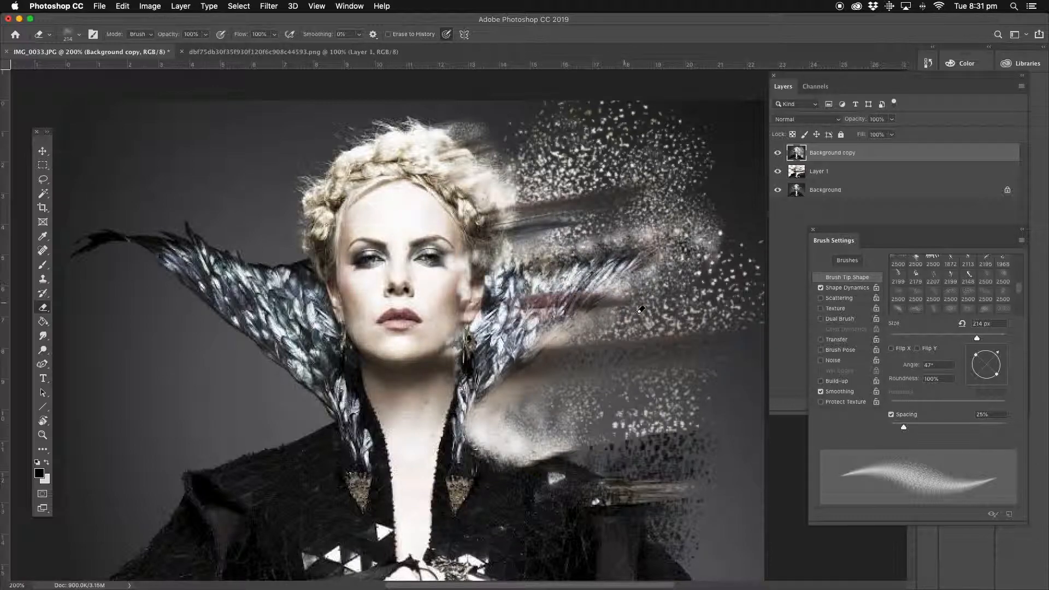
left_click(719, 417)
left_click(604, 426)
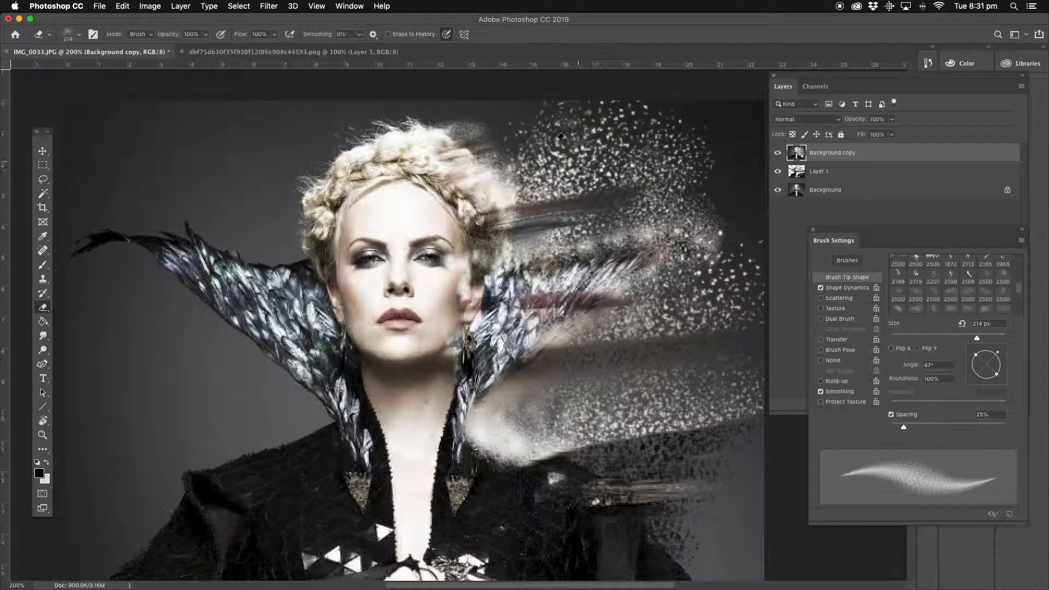
Erase Background copy beside the top of the hair to extend the particles outward from the head.
left_click(503, 141)
left_click(486, 129)
mouse_move(509, 124)
left_mouse_down()
mouse_move(508, 160)
mouse_move(543, 124)
mouse_move(583, 140)
left_mouse_up()
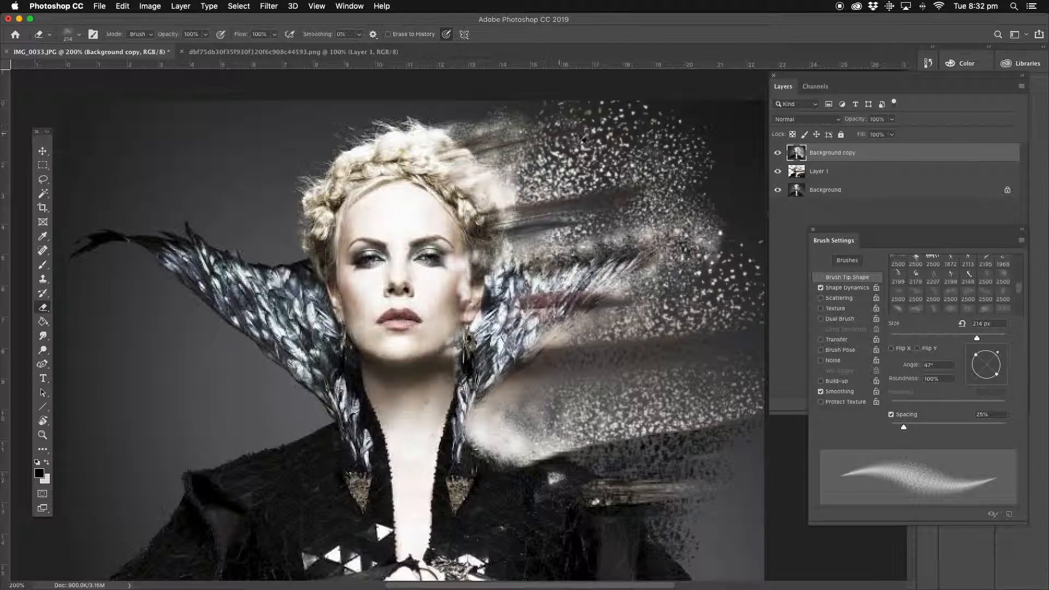
Soften the streaks on Layer 1 beside the hair and over the collar feathers with the Eraser.
left_click(803, 173)
left_click(497, 147)
left_click(506, 145)
left_click(546, 224)
mouse_move(599, 286)
left_mouse_down()
mouse_move(586, 308)
mouse_move(556, 300)
mouse_move(597, 300)
left_mouse_up()
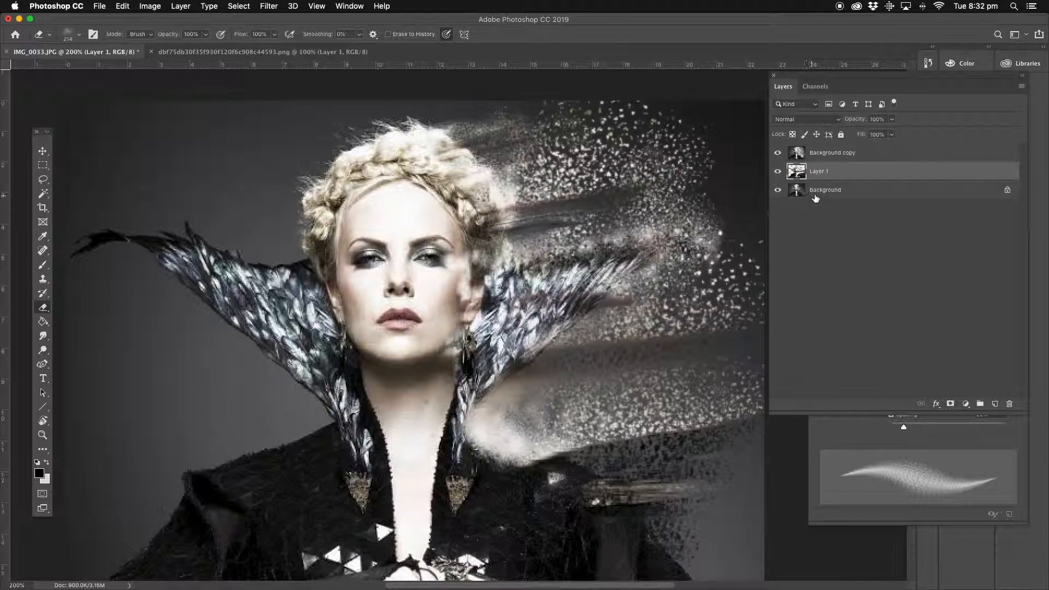
mouse_move(534, 226)
left_mouse_down()
mouse_move(525, 248)
mouse_move(555, 243)
left_mouse_up()
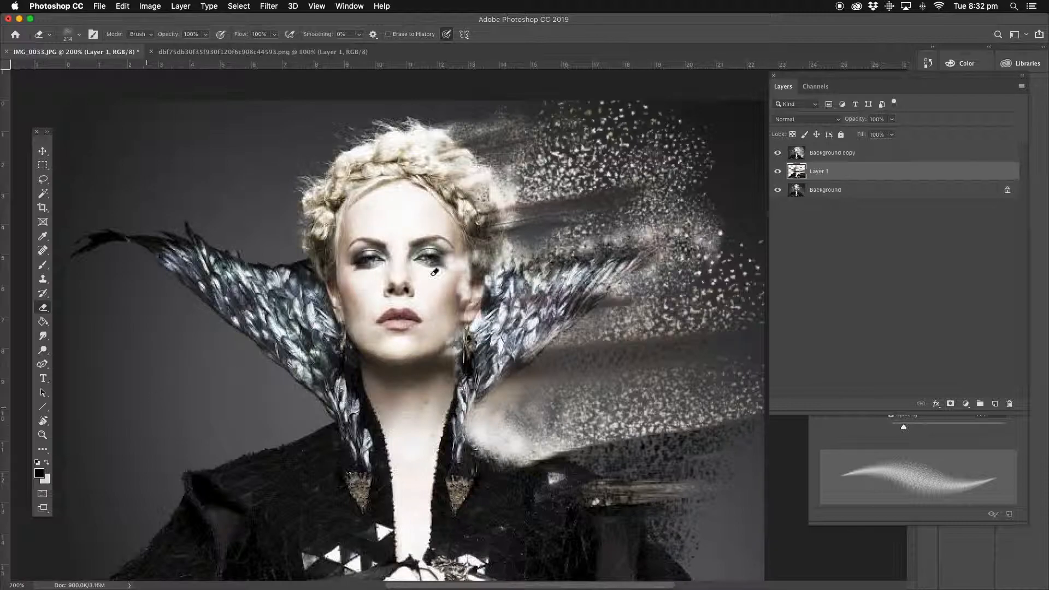
Examine the whole portrait and close up, comparing the dispersion effect with Layer 1 hidden and shown.
left_click(833, 192)
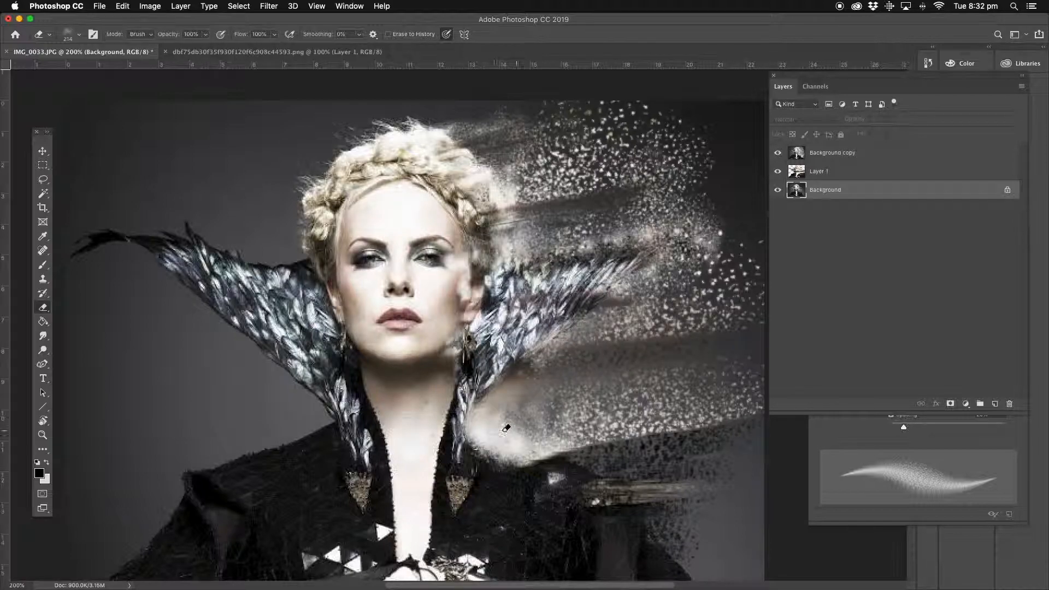
left_click(42, 435)
left_click(507, 389, "alt")
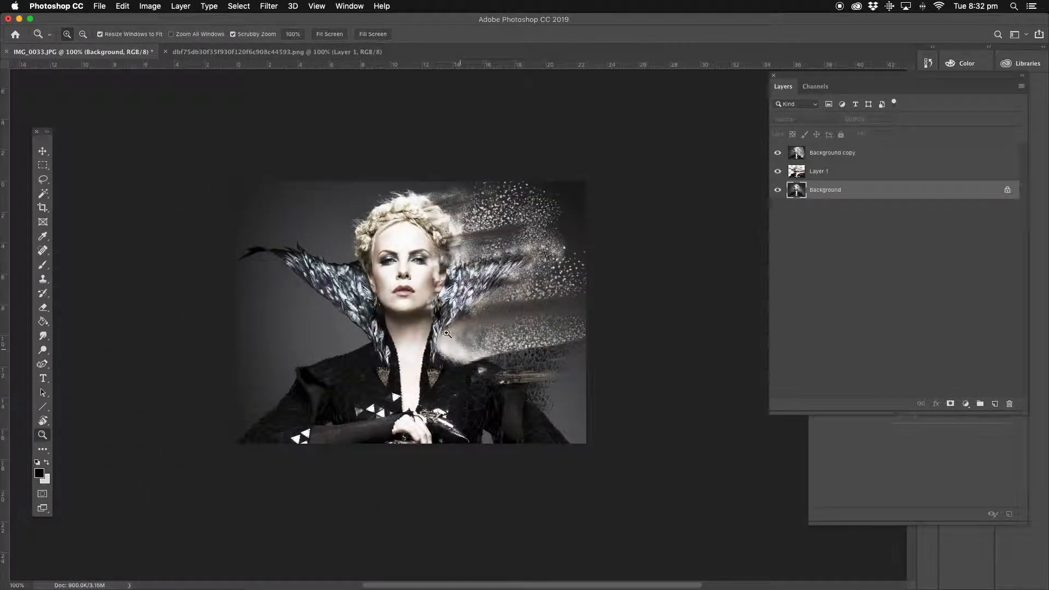
left_click(438, 313)
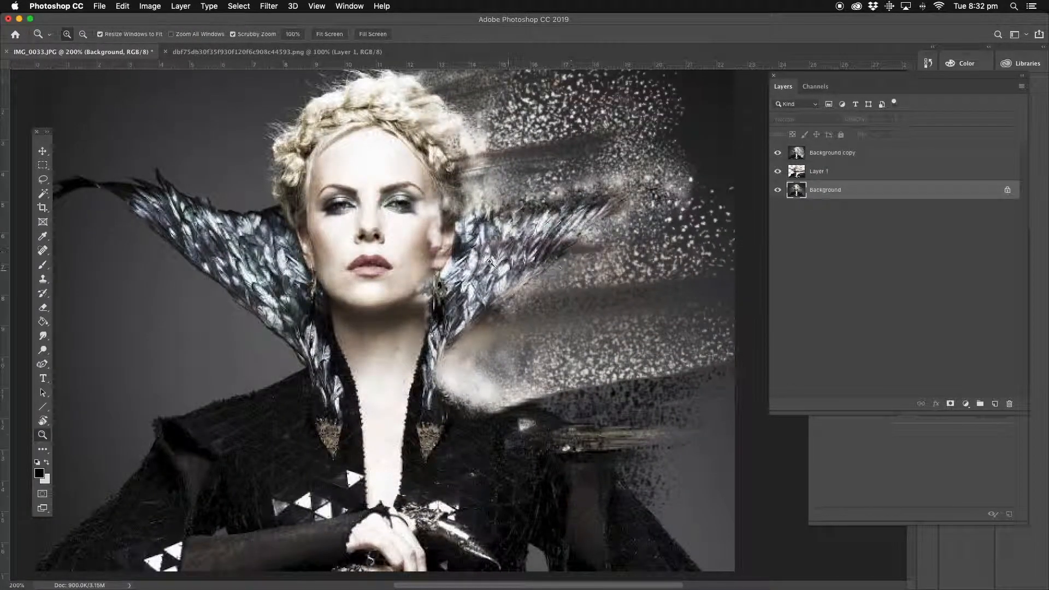
left_click(778, 172)
left_click(777, 172)
left_click(807, 174)
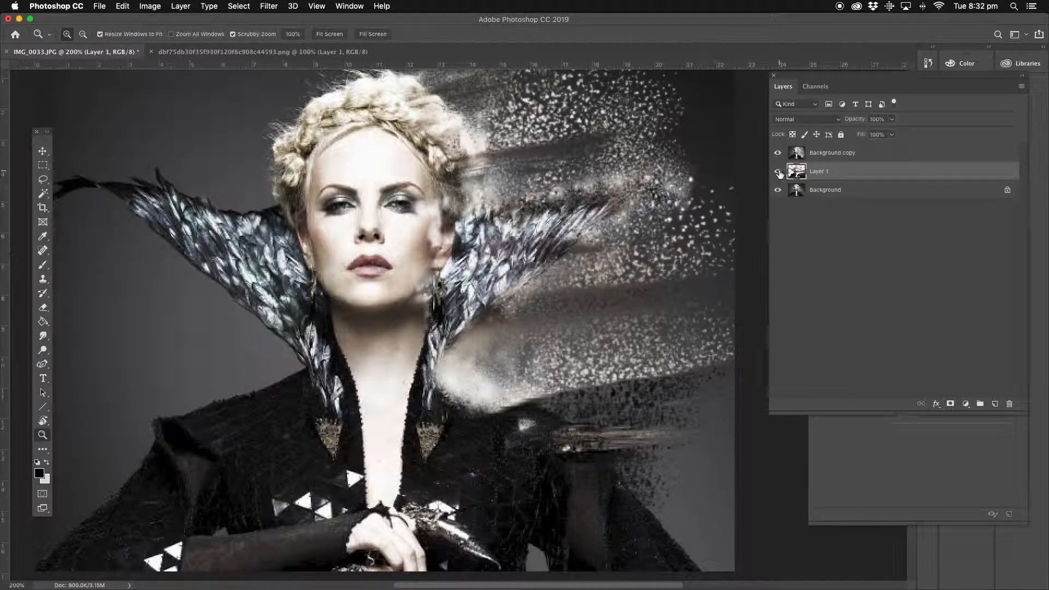
left_click(778, 173)
left_click(778, 172)
Erase the remaining smears on Layer 1 beside the cheek, and more of Background copy in the particles below the collar.
left_click(43, 307)
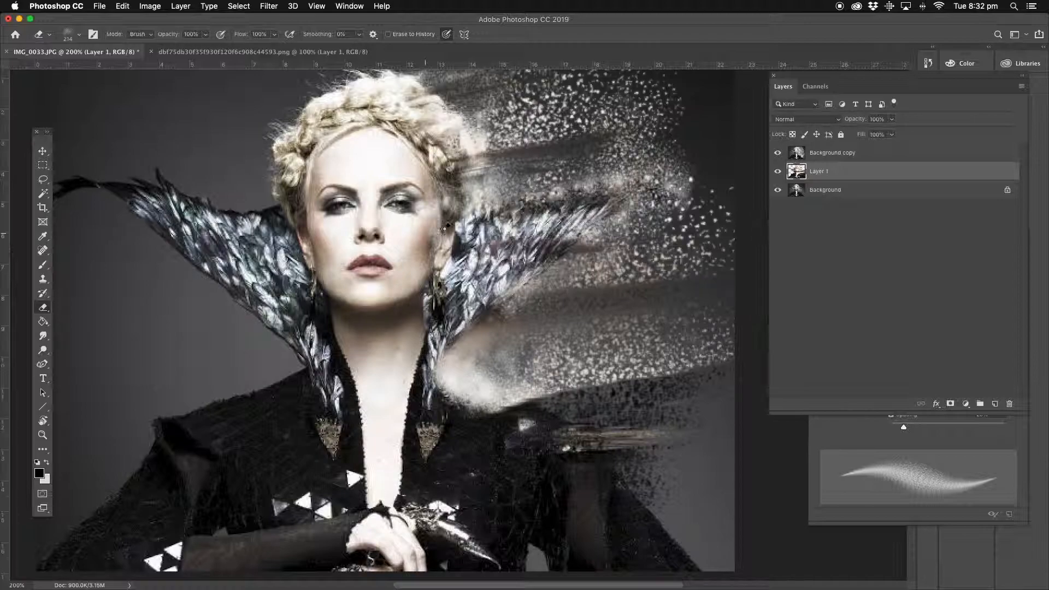
left_click(835, 158)
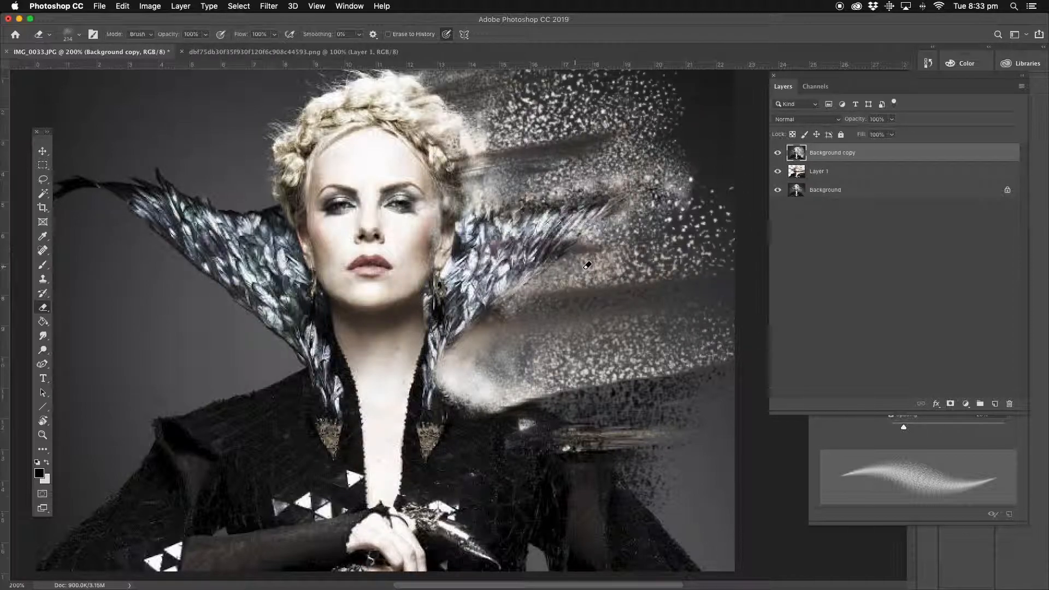
left_click_drag(637, 328, 624, 330)
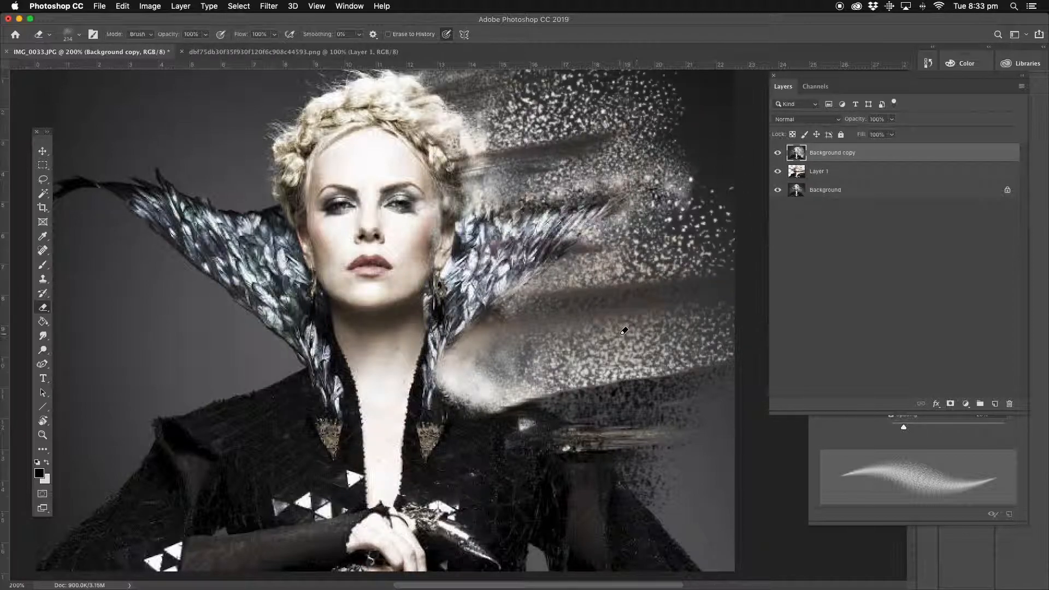
Create a new empty layer above Background copy and check the Brush tool's tip settings.
left_click(43, 265)
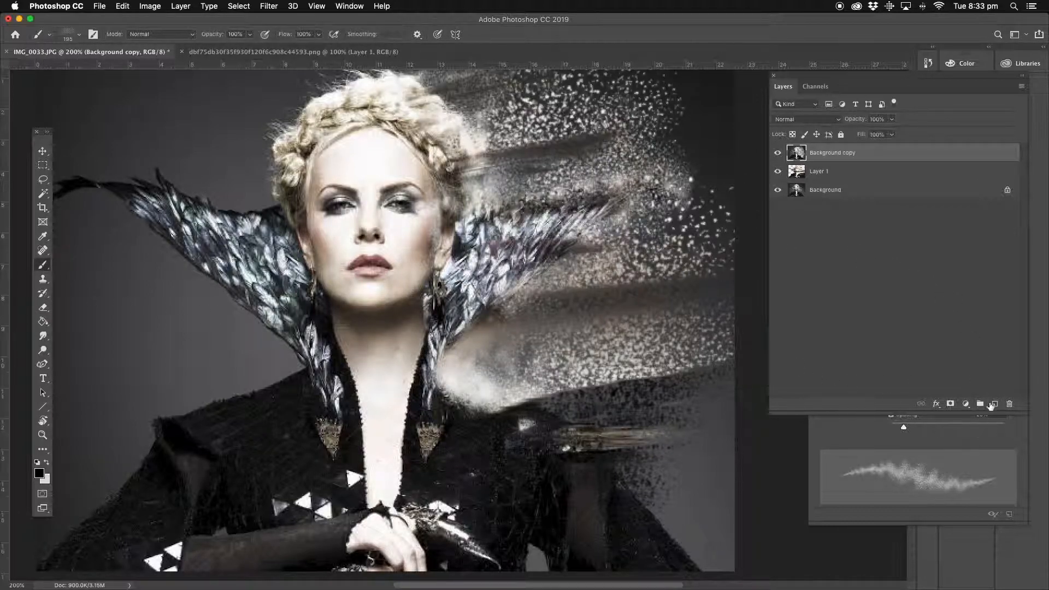
left_click(994, 404)
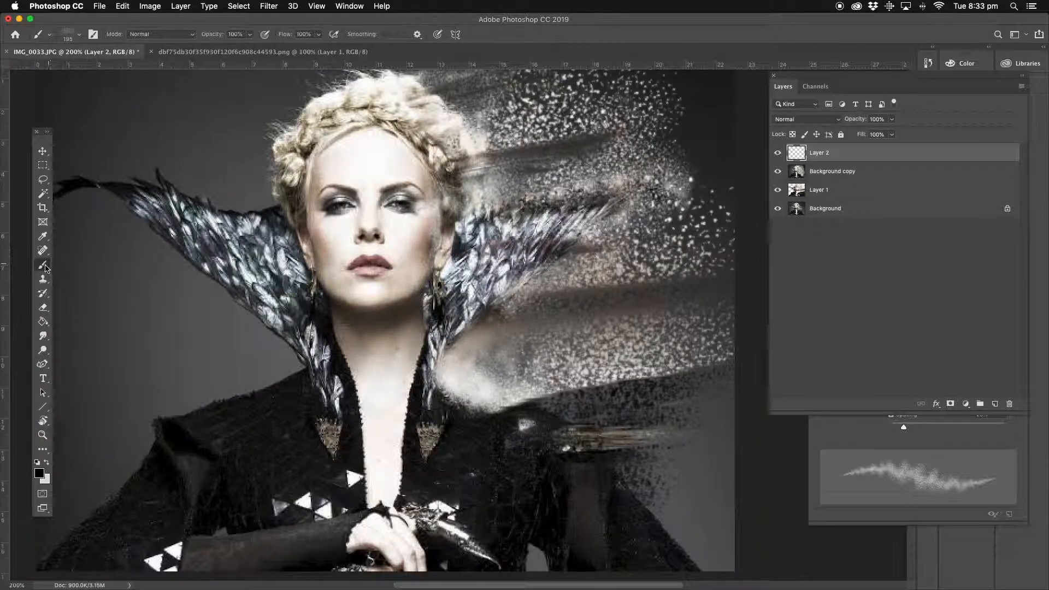
left_click(885, 436)
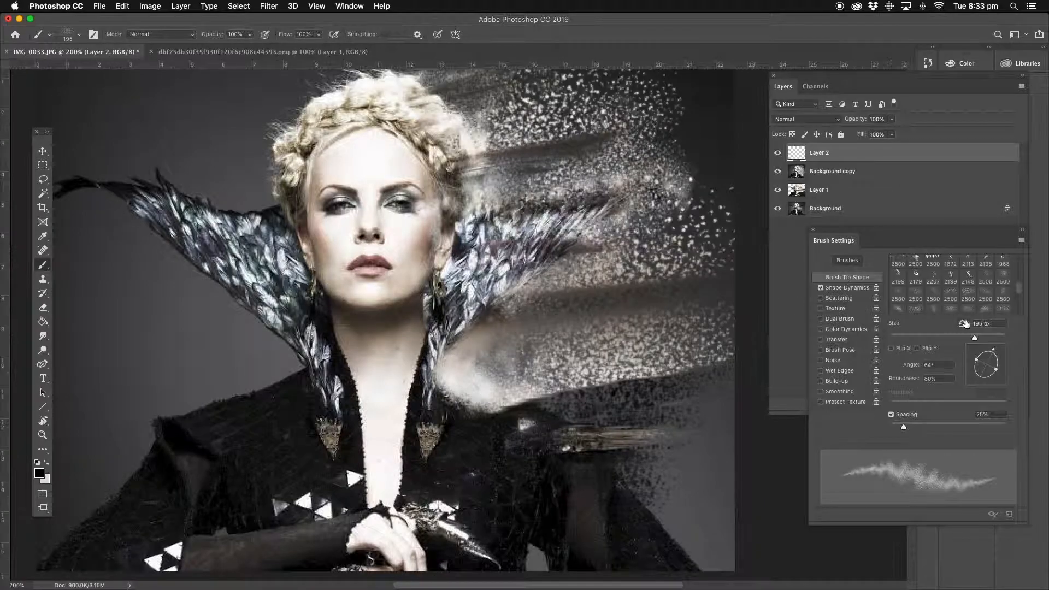
left_click(819, 164)
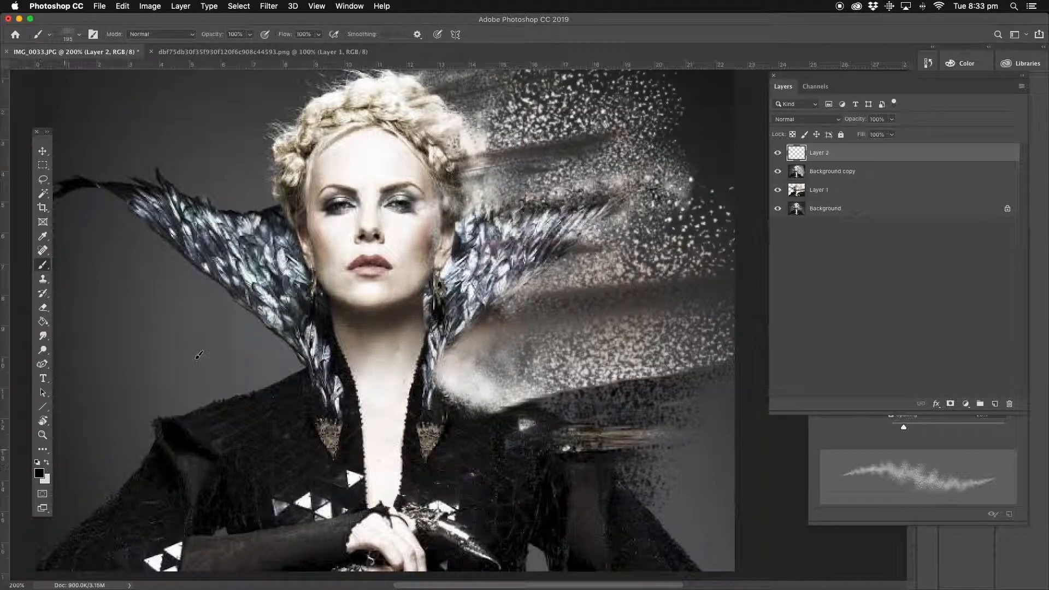
Dab black textured particles on Layer 2 across the dispersion area, from the hair and cheek out over the collar feathers.
left_click_drag(526, 189, 522, 191)
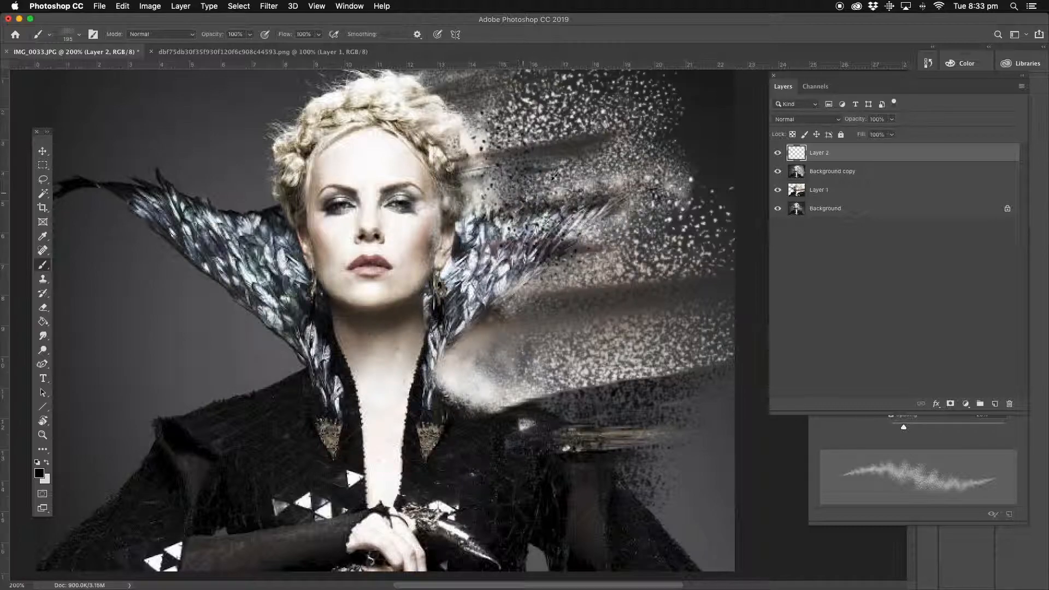
left_click(569, 174)
left_click(460, 142)
left_click(484, 210)
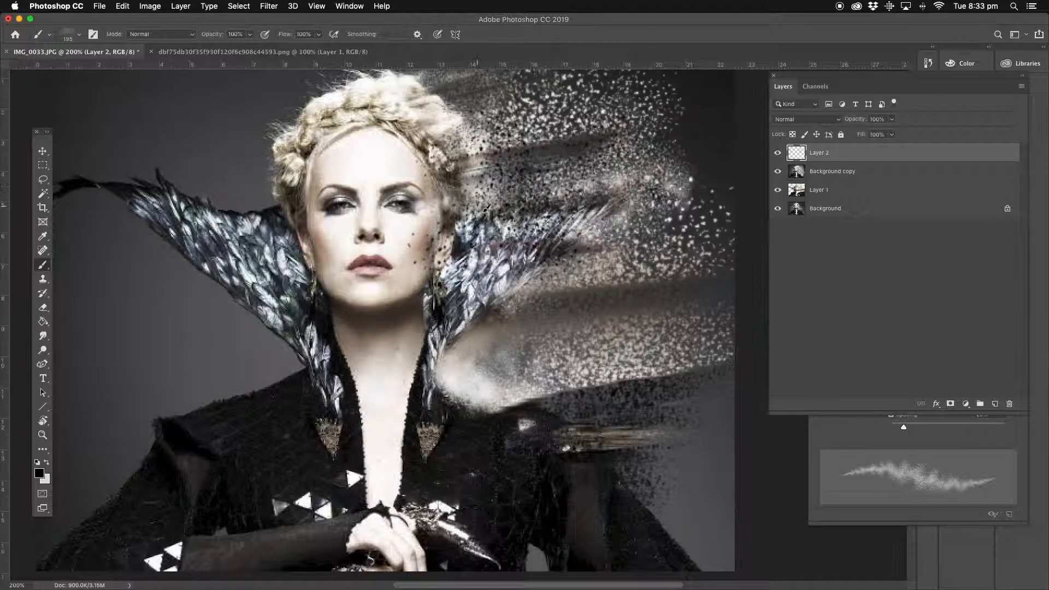
left_click(475, 310)
left_click(673, 192)
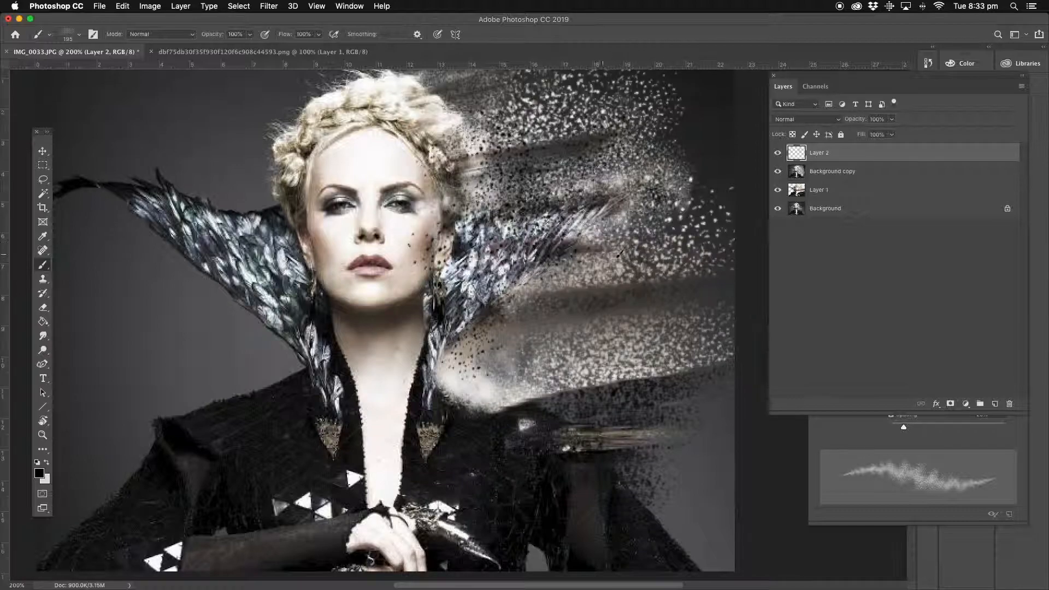
left_click(609, 255)
left_click(637, 150)
left_click(676, 220)
mouse_move(604, 166)
left_mouse_down()
mouse_move(538, 140)
mouse_move(568, 166)
mouse_move(624, 149)
left_mouse_up()
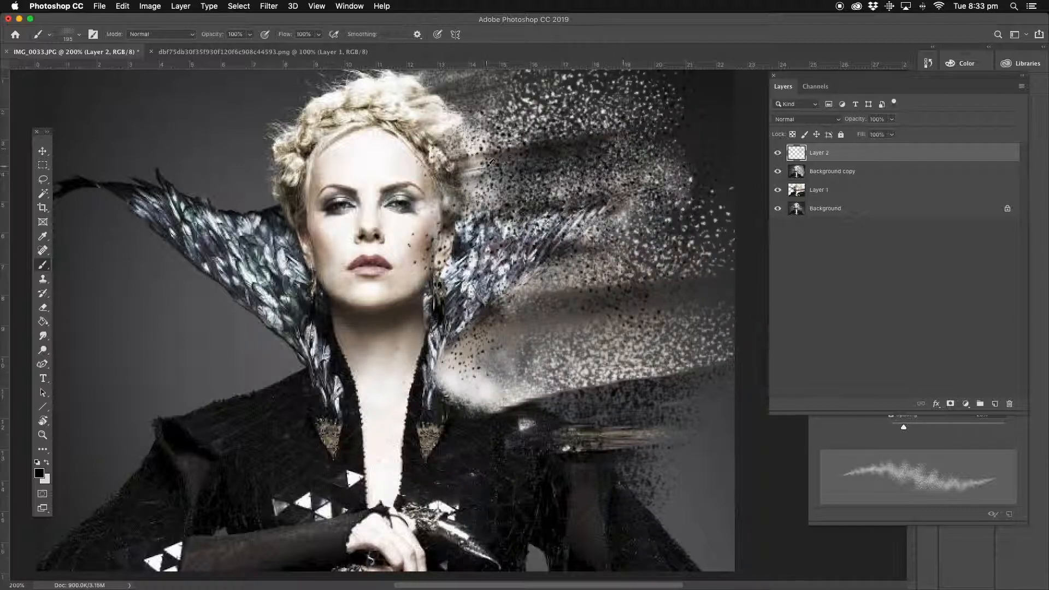
left_click(488, 164)
left_click(435, 120)
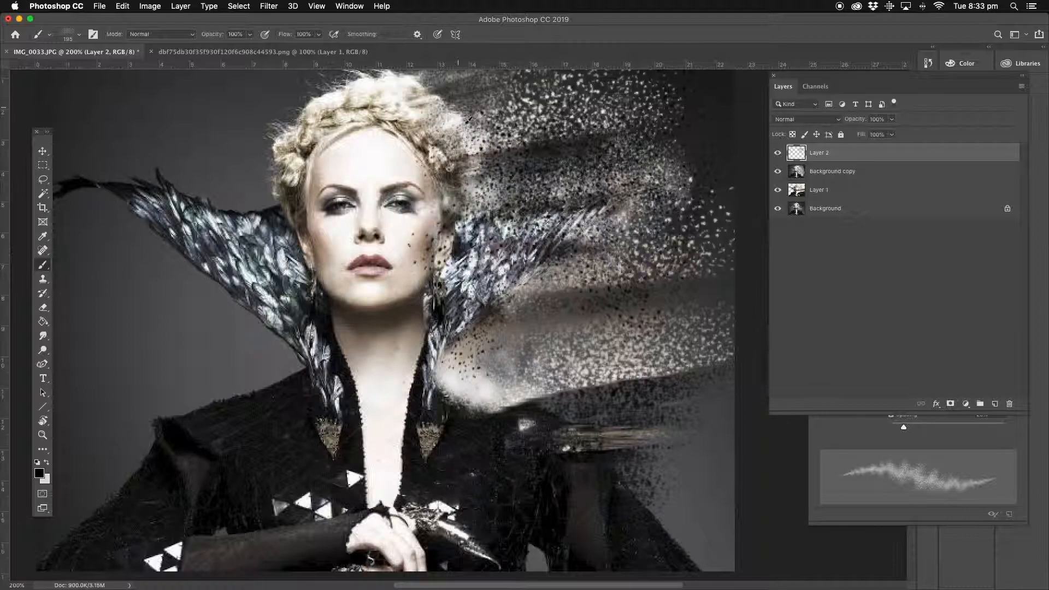
left_click(625, 349)
left_click(556, 350)
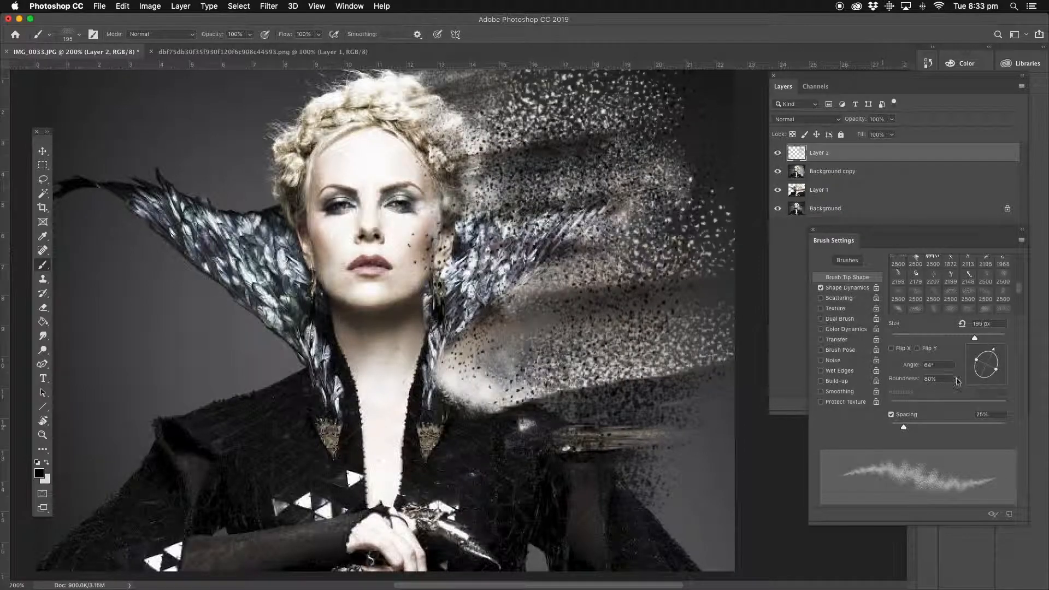
Set the brush tip to 100% roundness and a 125° angle, dabbing more black particles over the dispersion on Layer 2.
left_click_drag(980, 367, 972, 359)
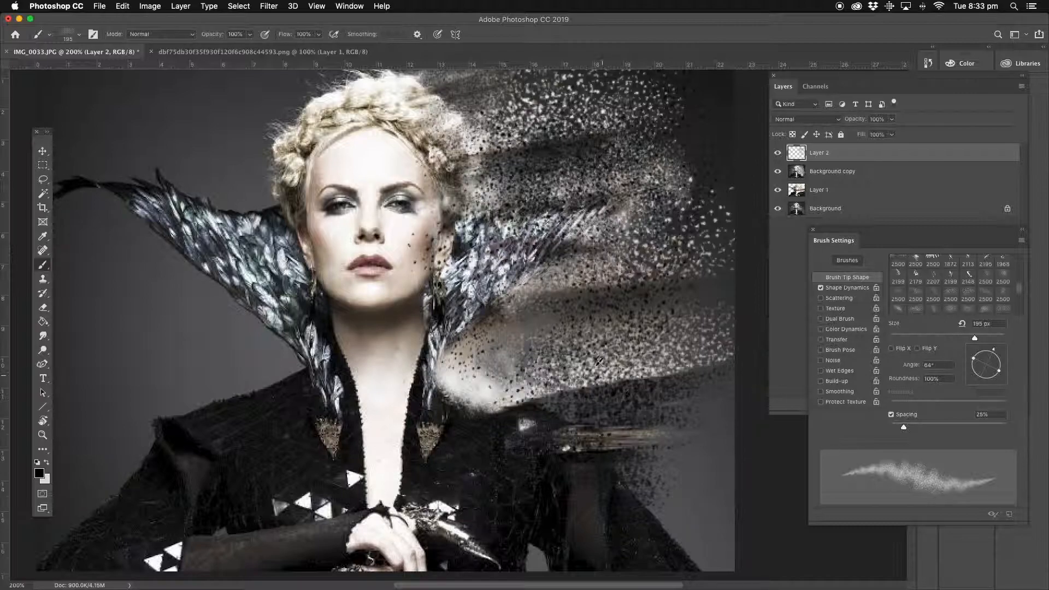
left_click(561, 357)
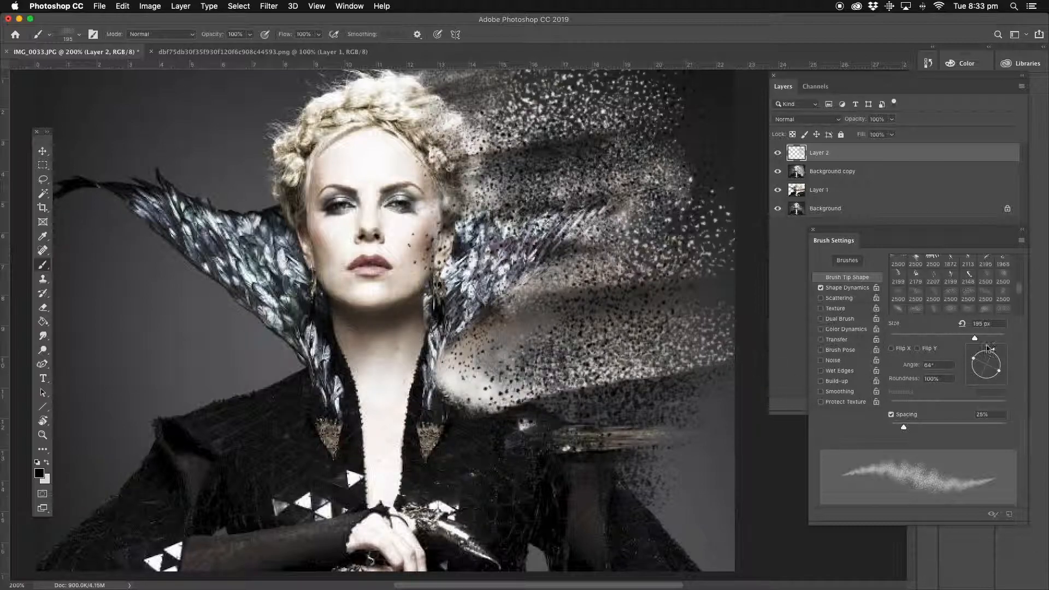
left_click_drag(992, 353, 961, 360)
left_click(663, 331)
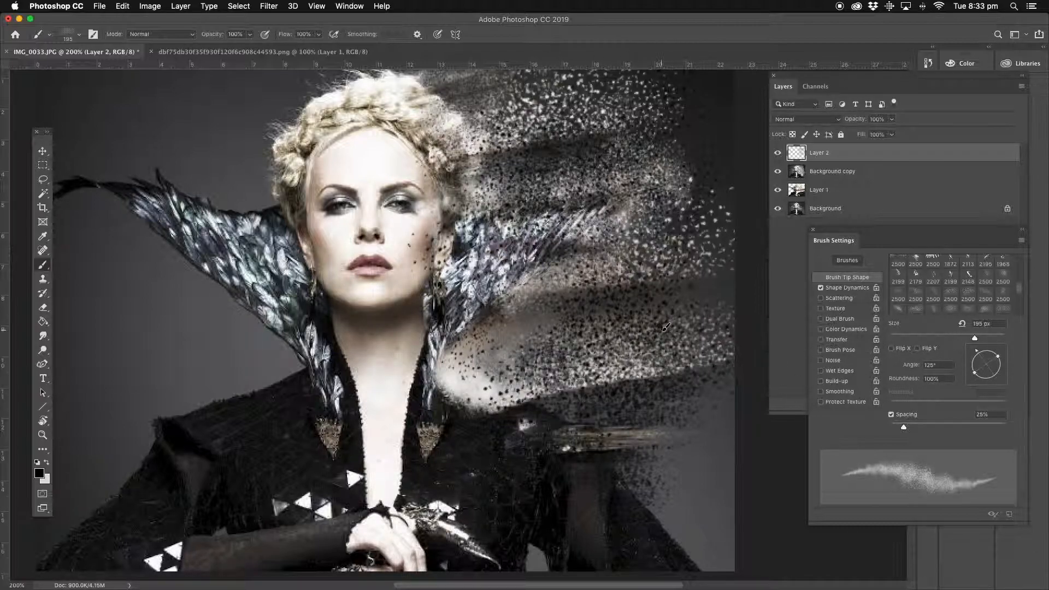
left_click(659, 165)
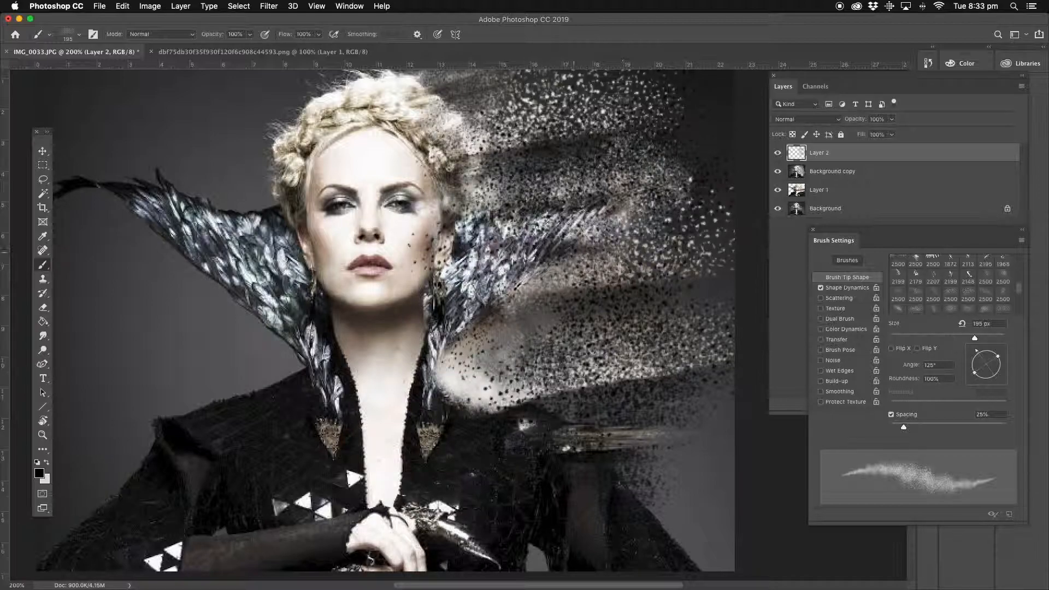
Swap the foreground colour to light grey and dab light particles over the dispersion and hair edge on Layer 2.
left_click(46, 462)
left_click(607, 211)
left_click(539, 174)
left_click(527, 327)
left_click(634, 326)
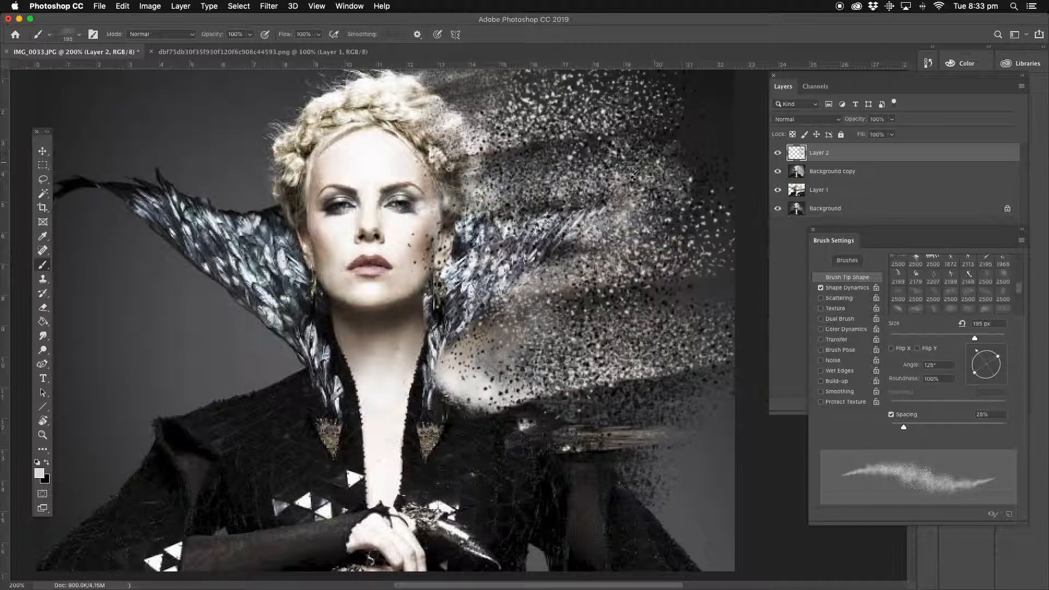
left_click(422, 140)
Erase smears on Layer 1 within the particle area beside the collar using the textured Eraser.
left_click(43, 435)
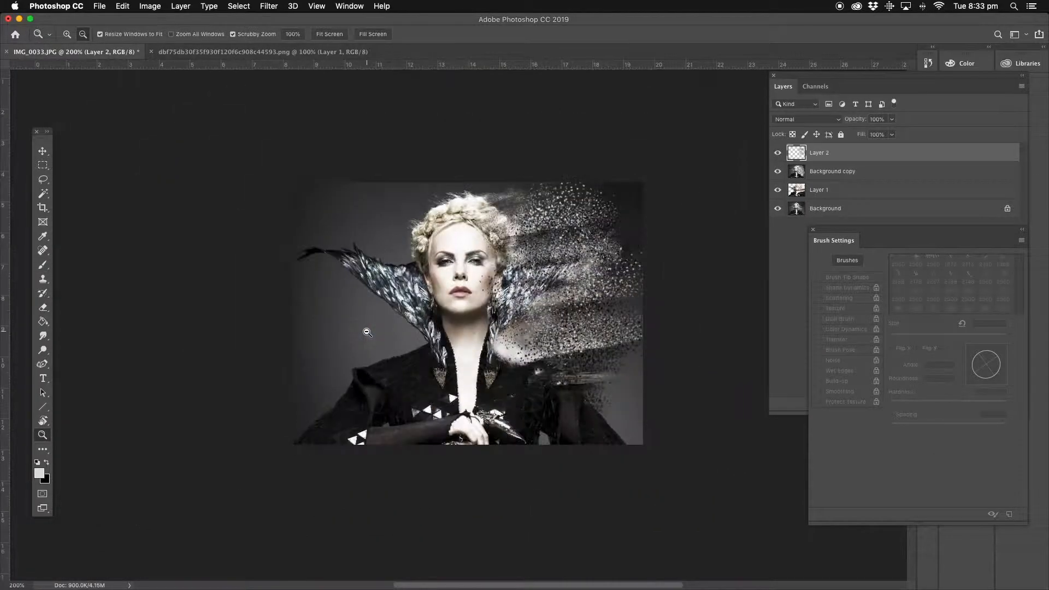
left_click(376, 337, "alt")
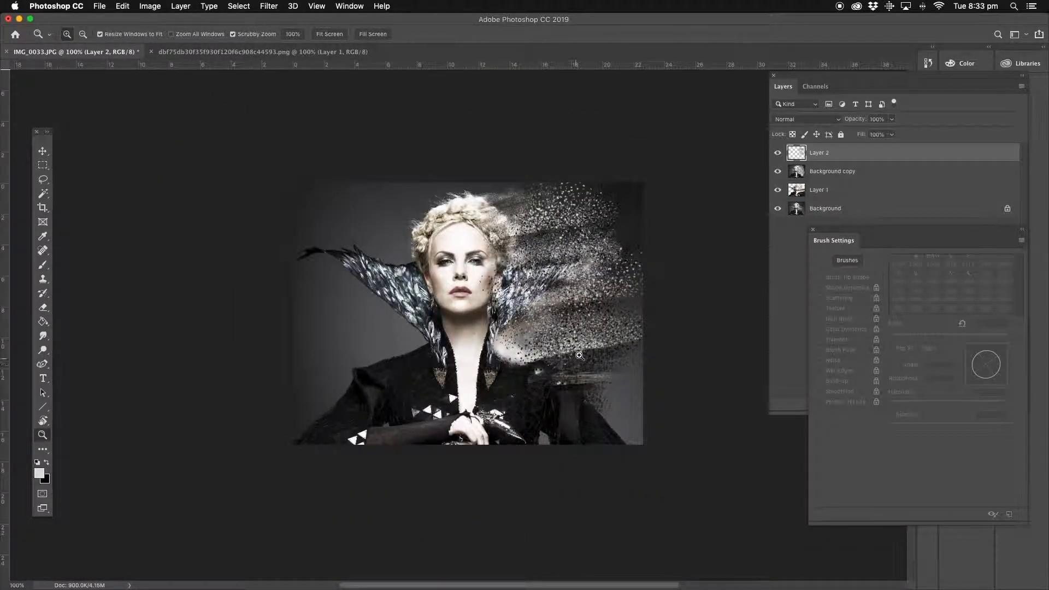
left_click(825, 190)
left_click(43, 307)
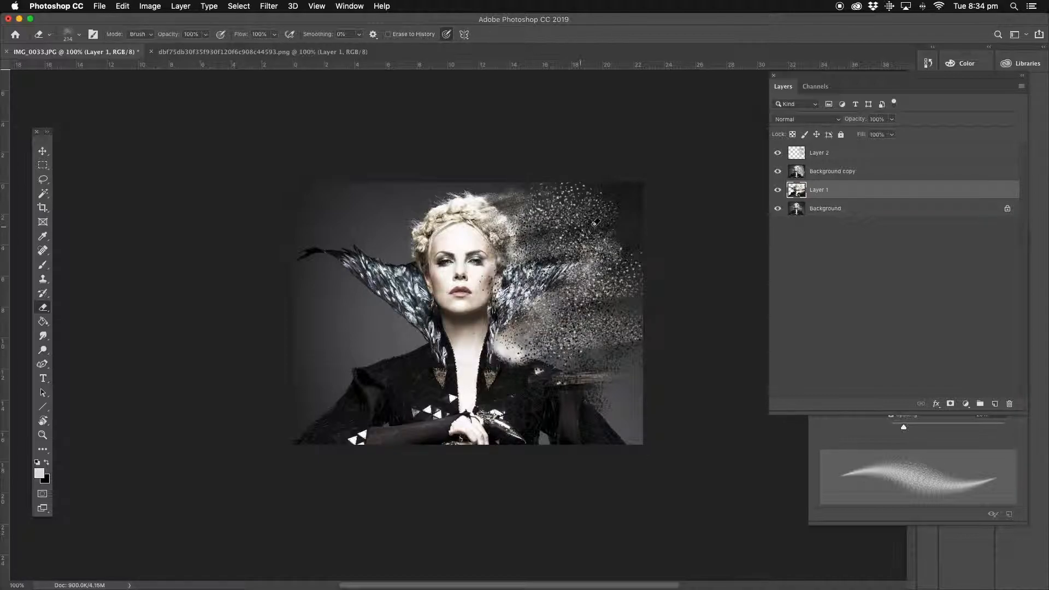
left_click(605, 249)
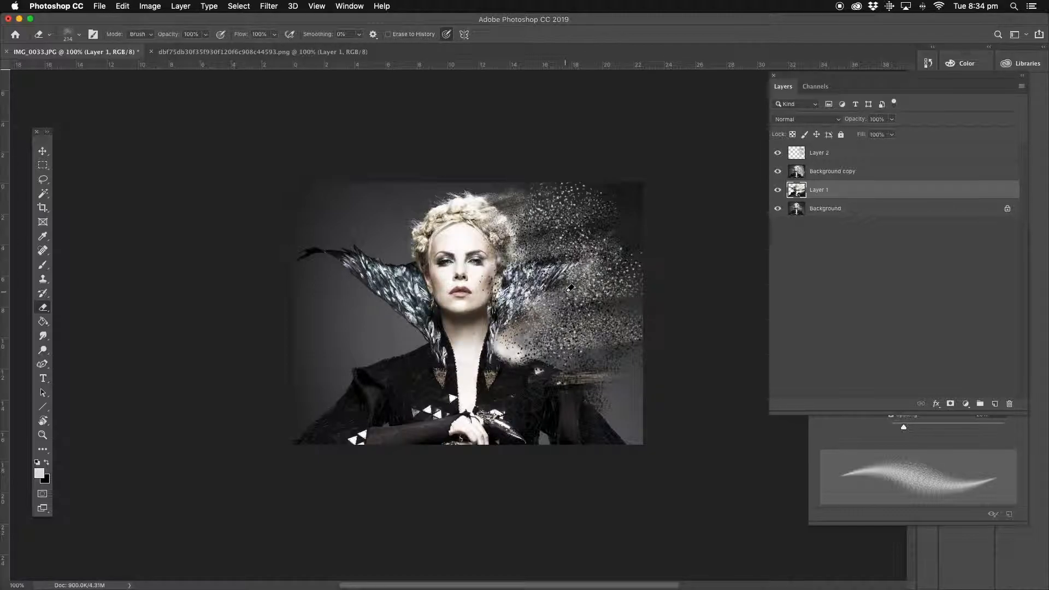
Duplicate the Background layer and move the copy to the top of the layer stack.
left_click(821, 213)
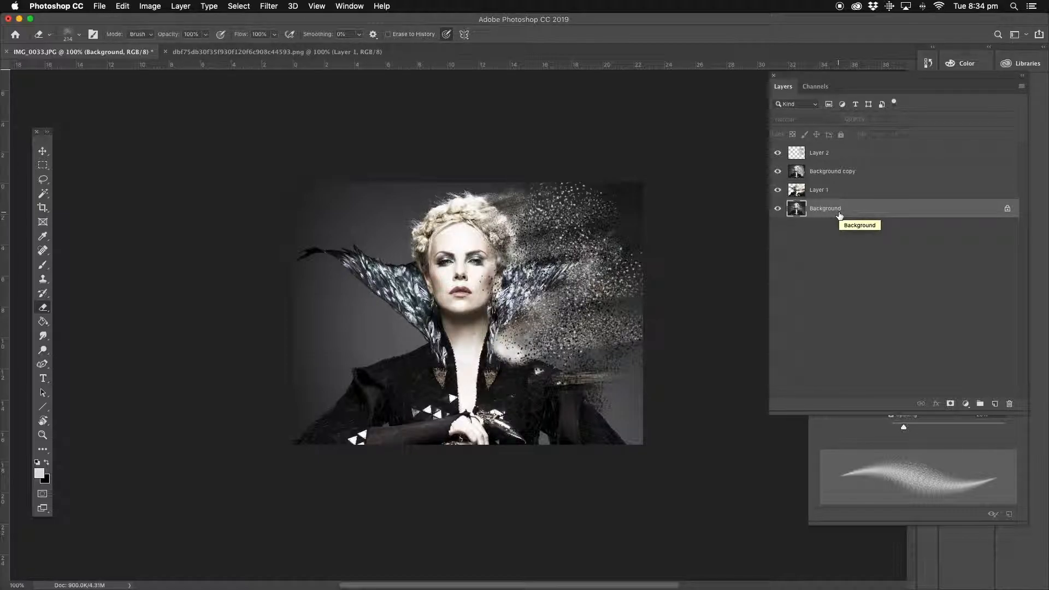
right_click(839, 214)
left_click(853, 231)
left_click(612, 249)
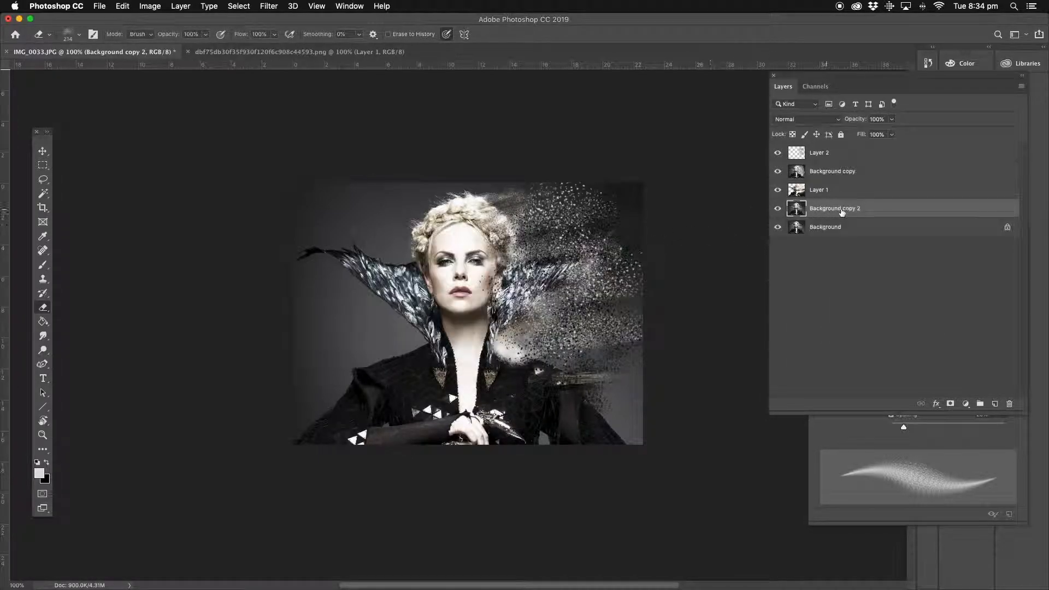
left_click_drag(827, 211, 822, 151)
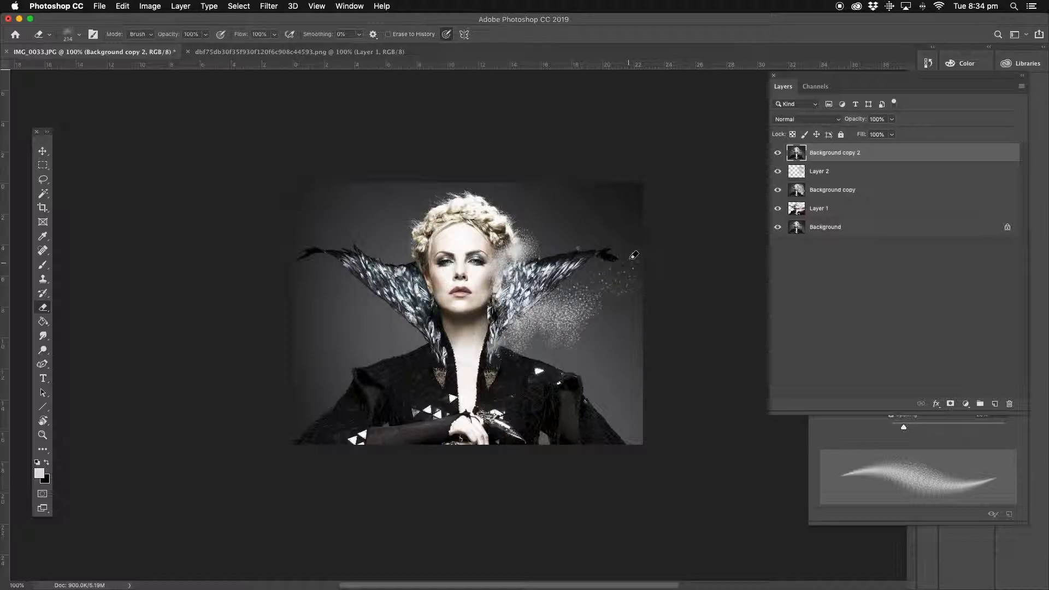
Erase Background copy 2 with the textured Eraser beside the hair, around the outer collar tip and over the dispersing shoulder.
mouse_move(601, 227)
left_mouse_down()
mouse_move(635, 222)
mouse_move(546, 212)
left_mouse_up()
left_click(577, 347)
left_click(573, 293)
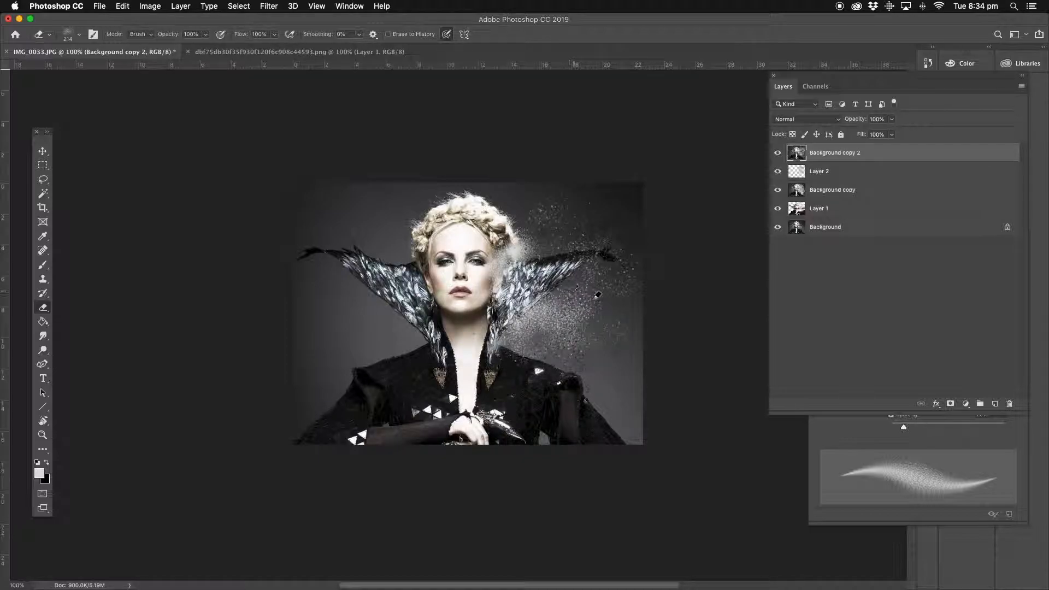
left_click(528, 233)
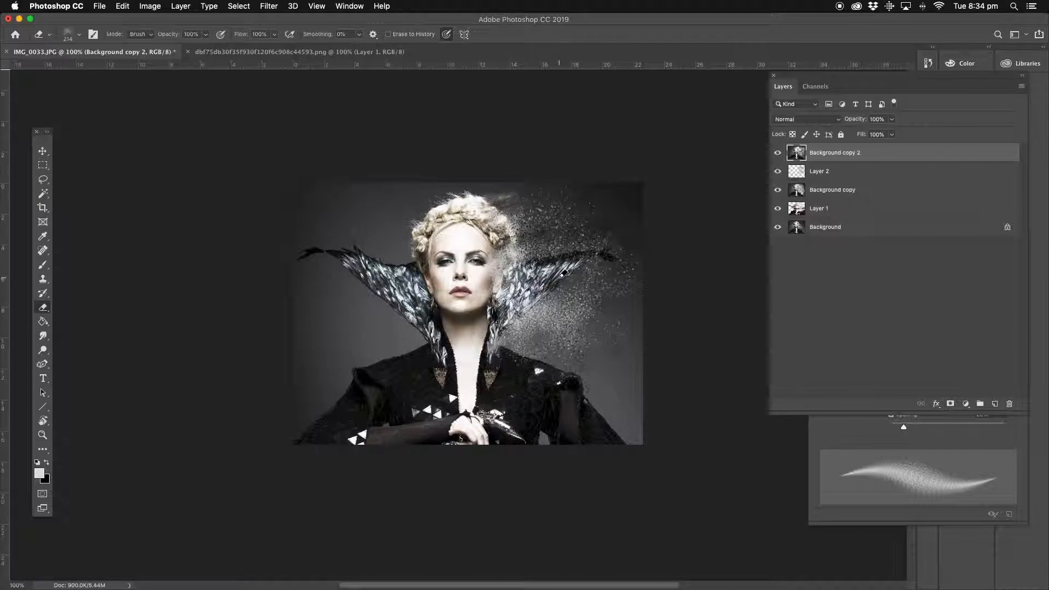
mouse_move(510, 346)
left_mouse_down()
mouse_move(565, 366)
mouse_move(609, 418)
left_mouse_up()
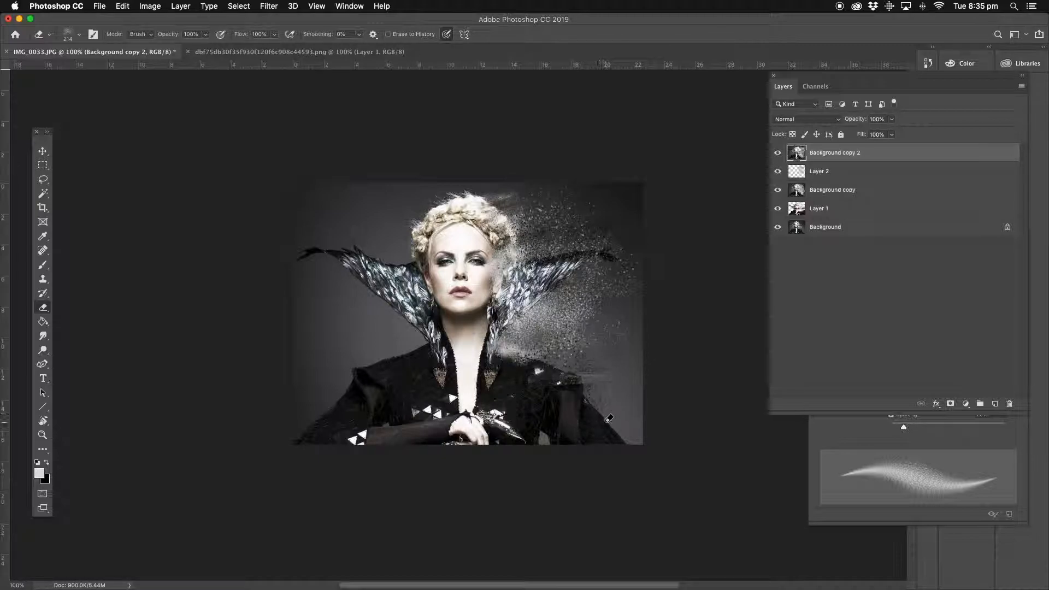
Break up the dispersing sleeve into particles by erasing on Background copy, Layer 1 and Background copy 2, comparing with Layer 2 hidden.
left_click(821, 191)
mouse_move(601, 402)
left_mouse_down()
mouse_move(632, 432)
mouse_move(632, 420)
mouse_move(618, 416)
mouse_move(637, 431)
left_mouse_up()
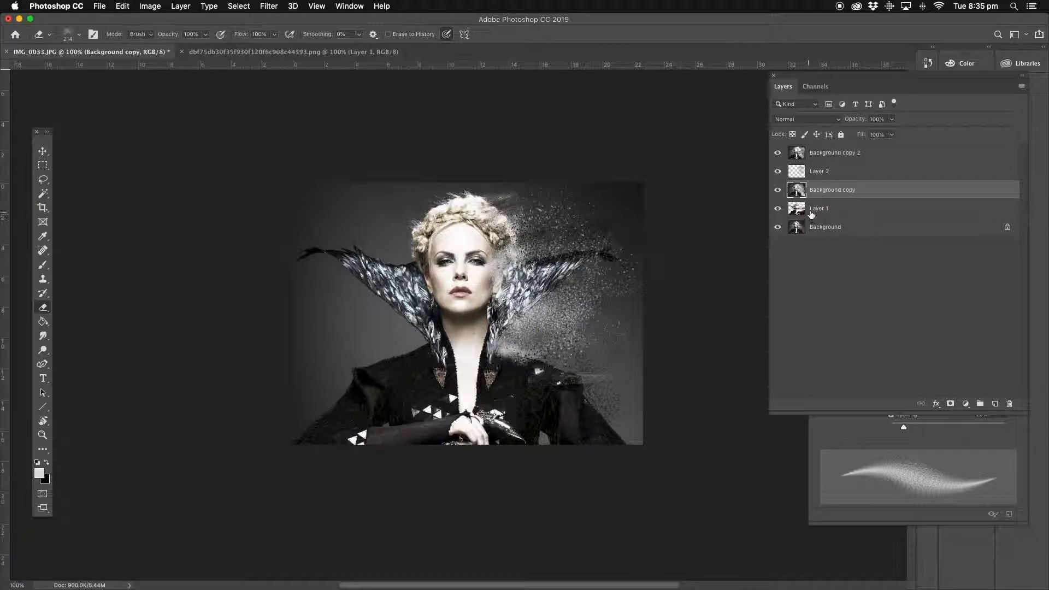
left_click(777, 172)
left_click(777, 172)
left_click(814, 229)
left_click(816, 209)
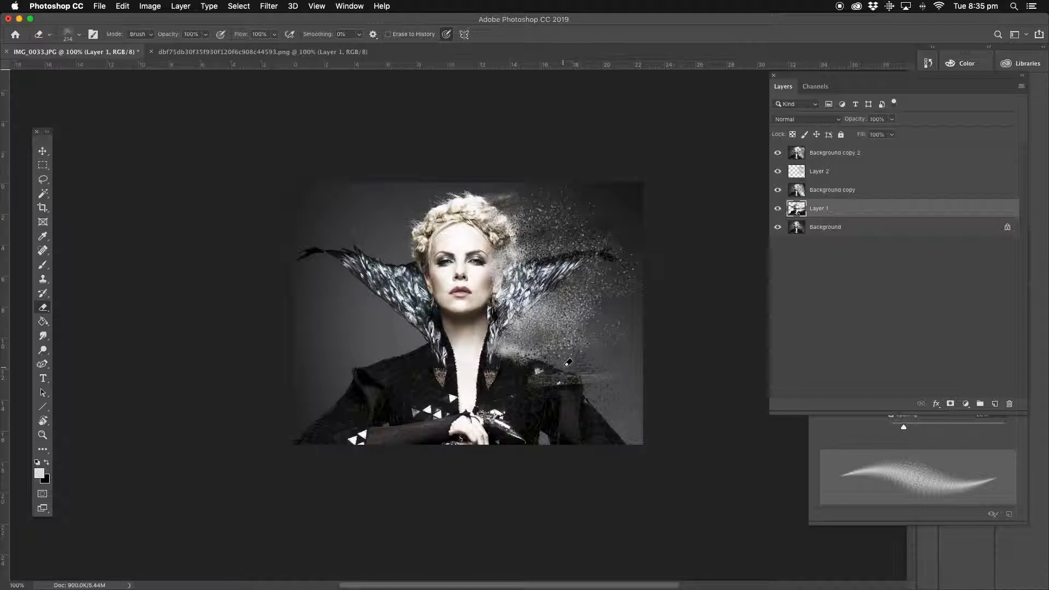
left_click(821, 154)
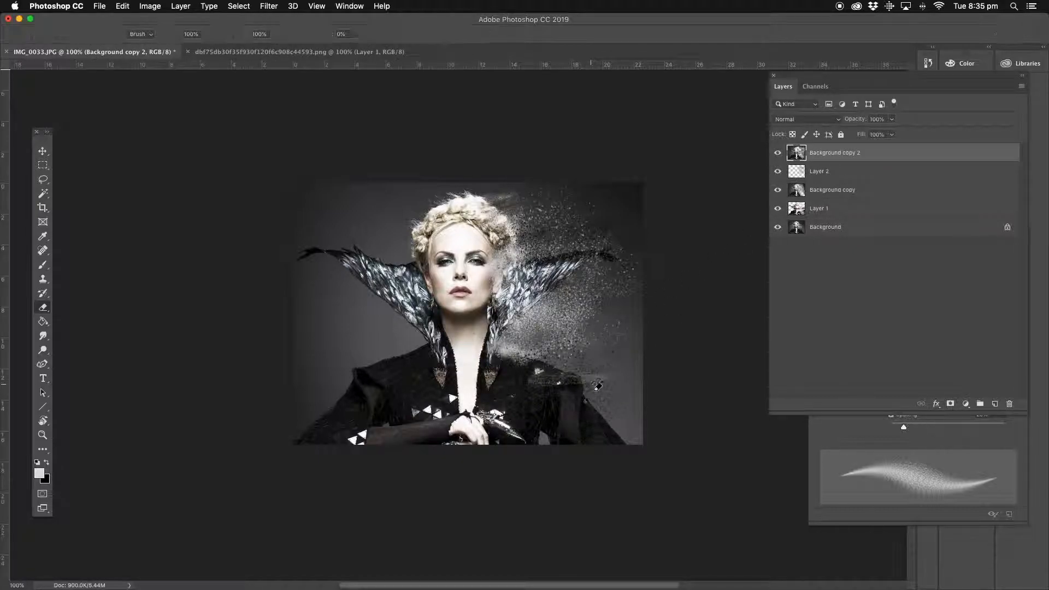
left_click(622, 416)
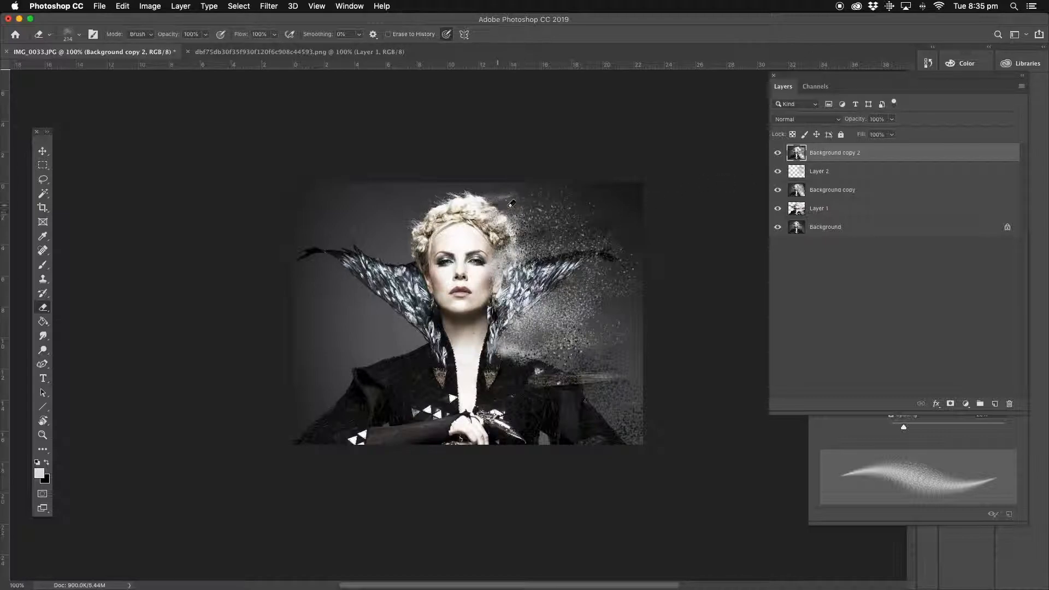
Smudge the hair edge outward on Layer 1 with a 79 px soft Smudge tool on the dispersing side.
left_click(817, 190)
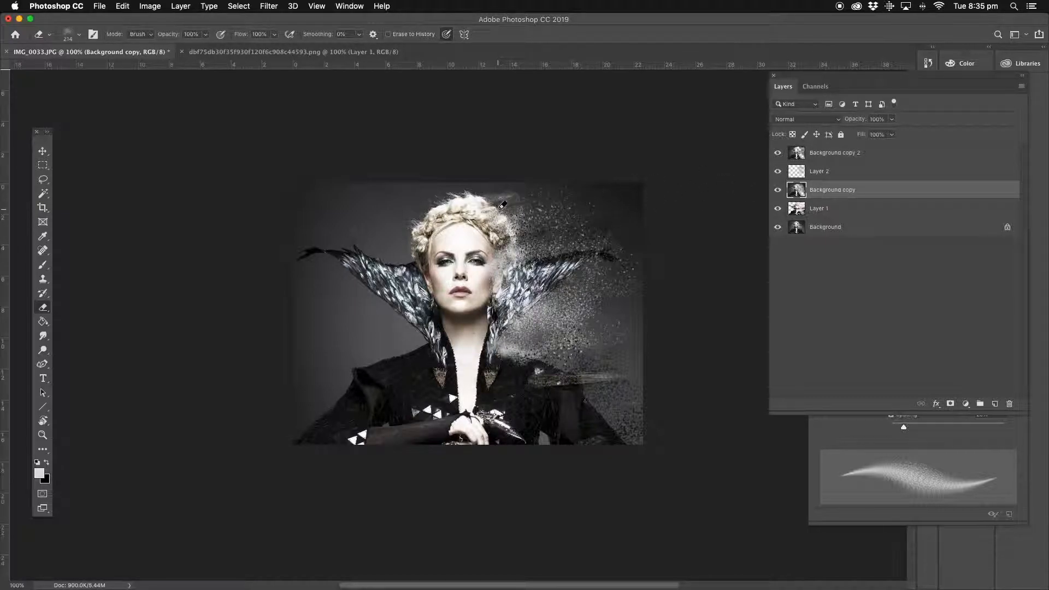
left_click(817, 212)
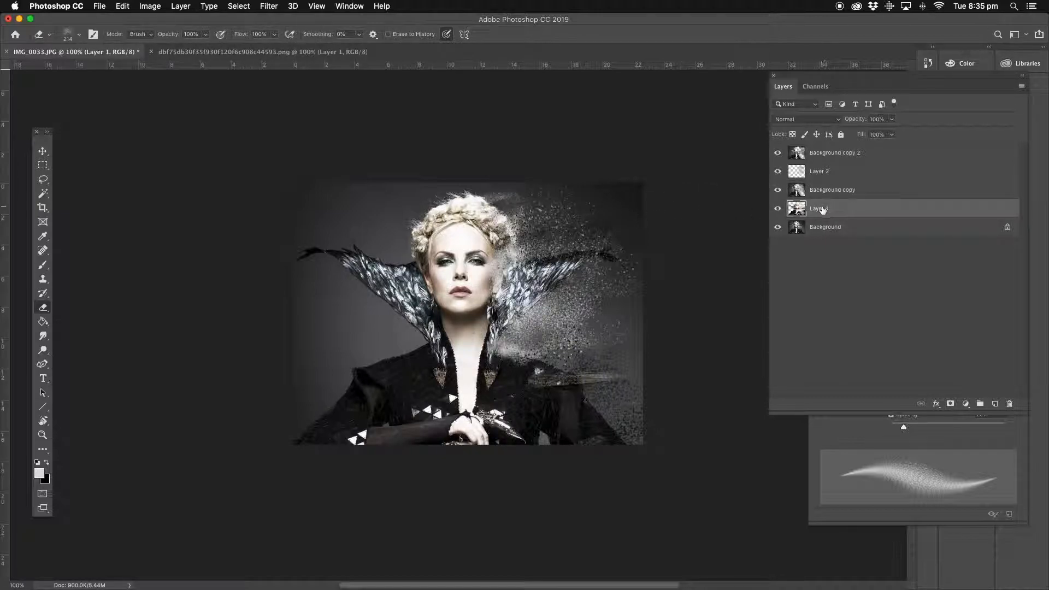
left_click(44, 336)
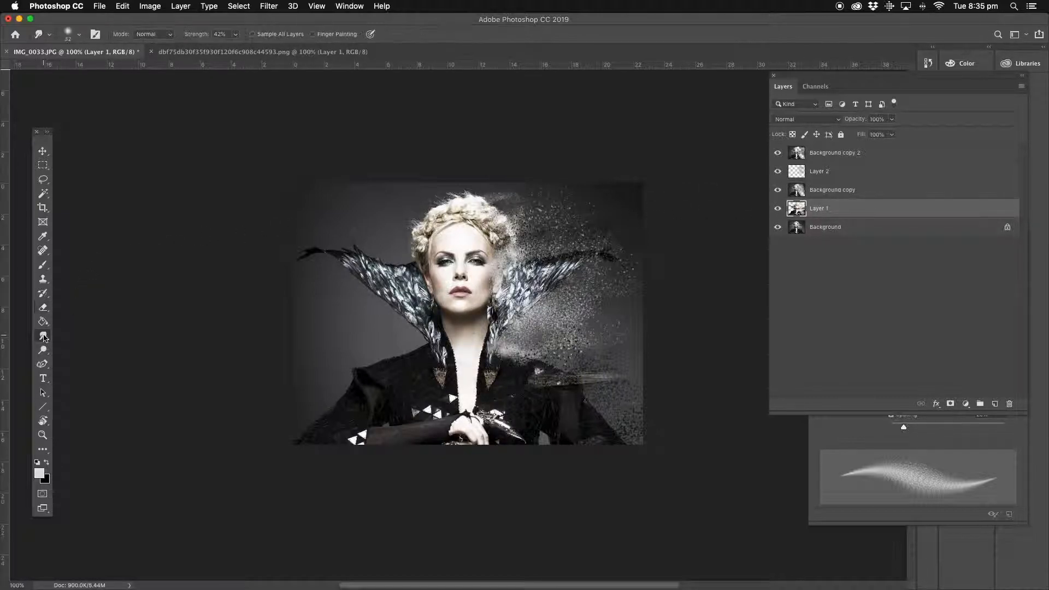
left_click(864, 439)
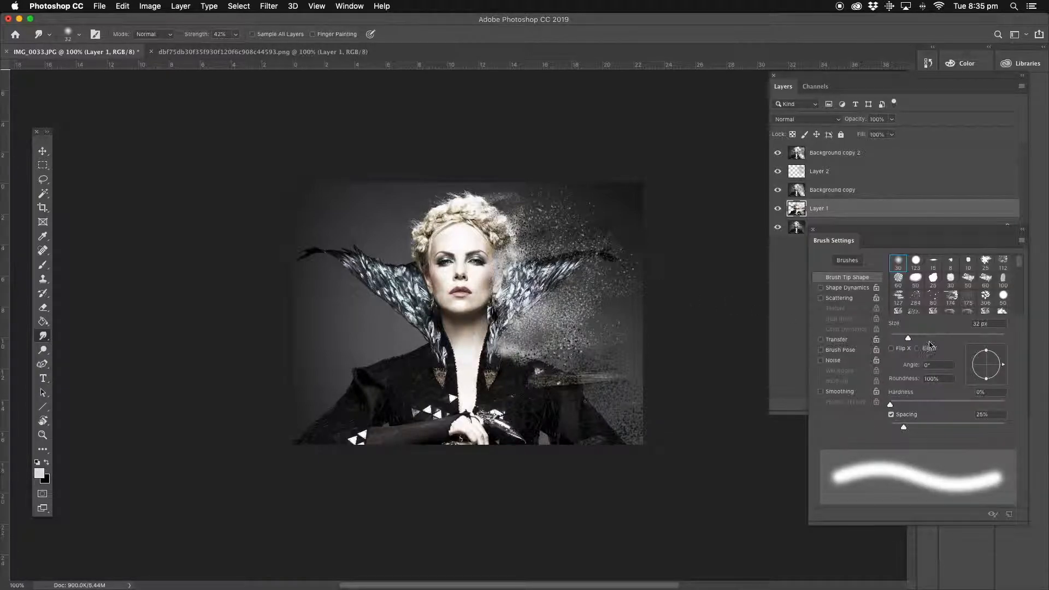
left_click(934, 337)
left_click_drag(492, 205, 512, 202)
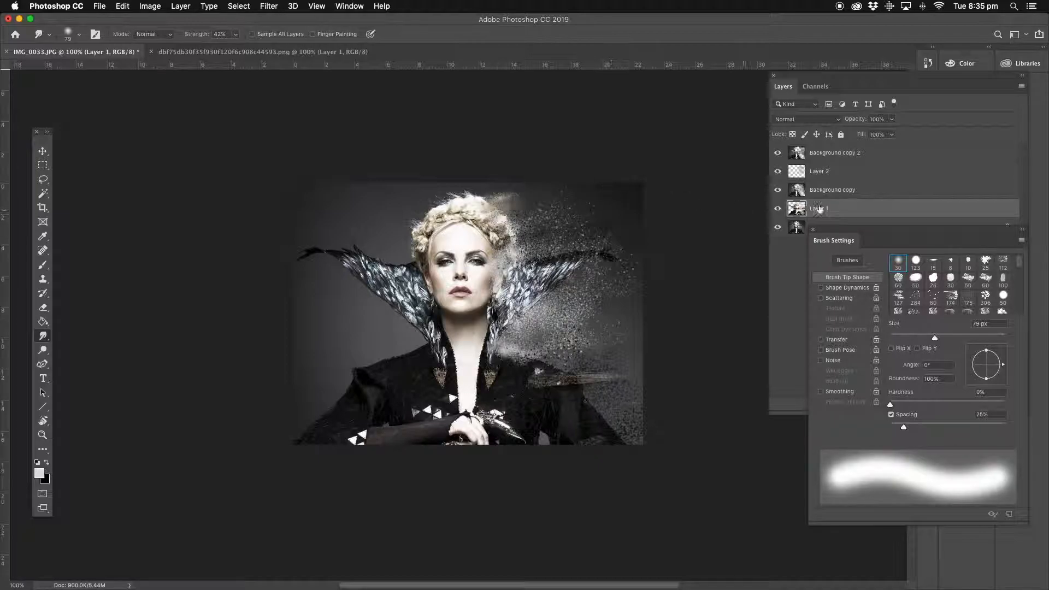
Erase the smudged hair streak on Layer 1 into particles with the textured Eraser.
left_click(819, 188)
left_click(43, 307)
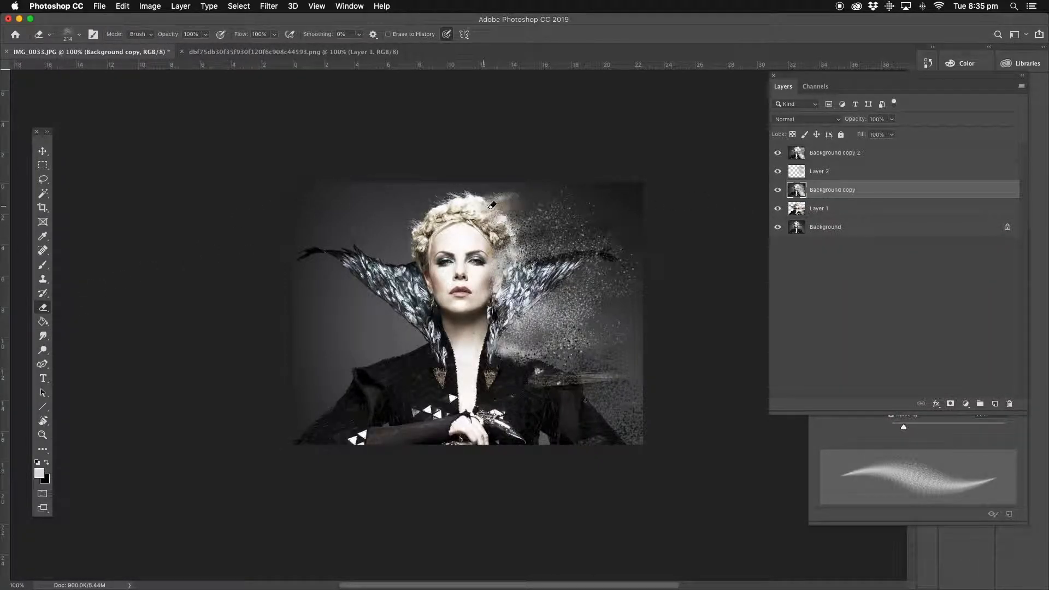
left_click(818, 208)
mouse_move(483, 209)
left_mouse_down()
mouse_move(504, 196)
mouse_move(546, 205)
mouse_move(531, 239)
mouse_move(529, 195)
left_mouse_up()
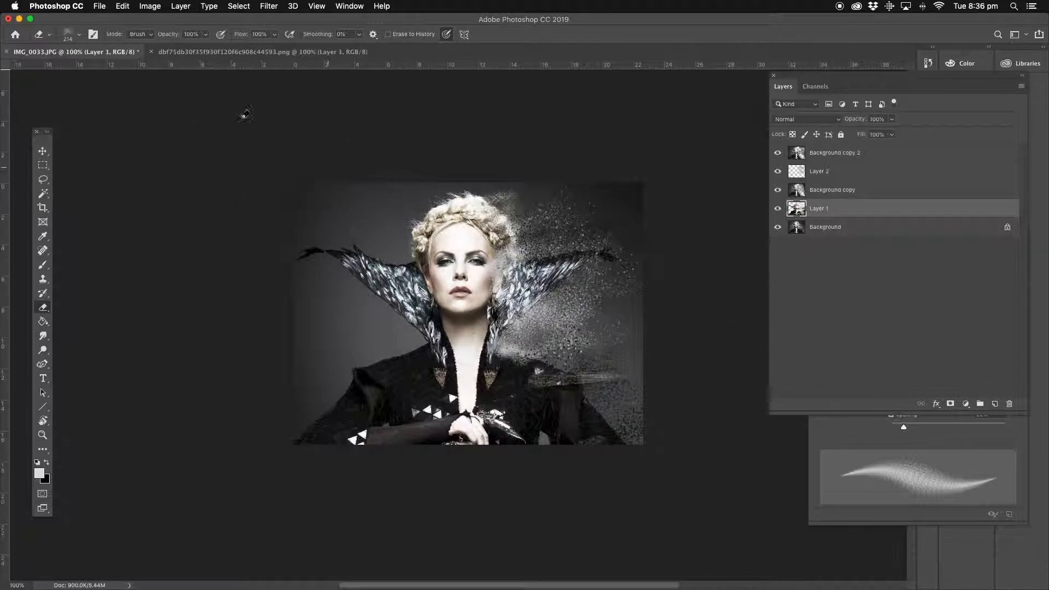
Copy the entire flames image from the other open document and return to the portrait document IMG_0033.JPG.
left_click(260, 53)
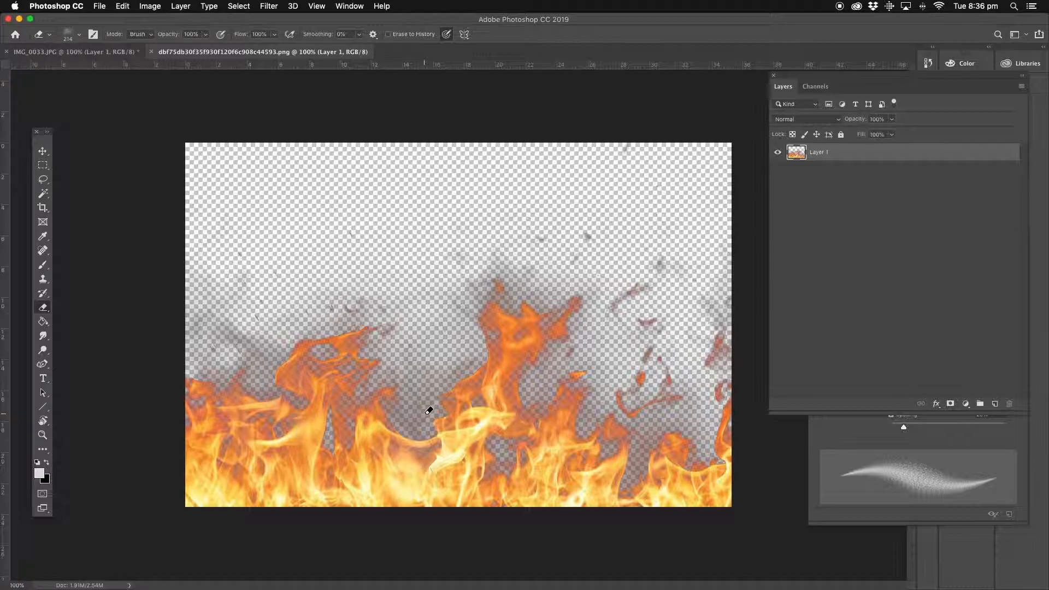
left_click(122, 6)
left_click(244, 19)
left_click(123, 6)
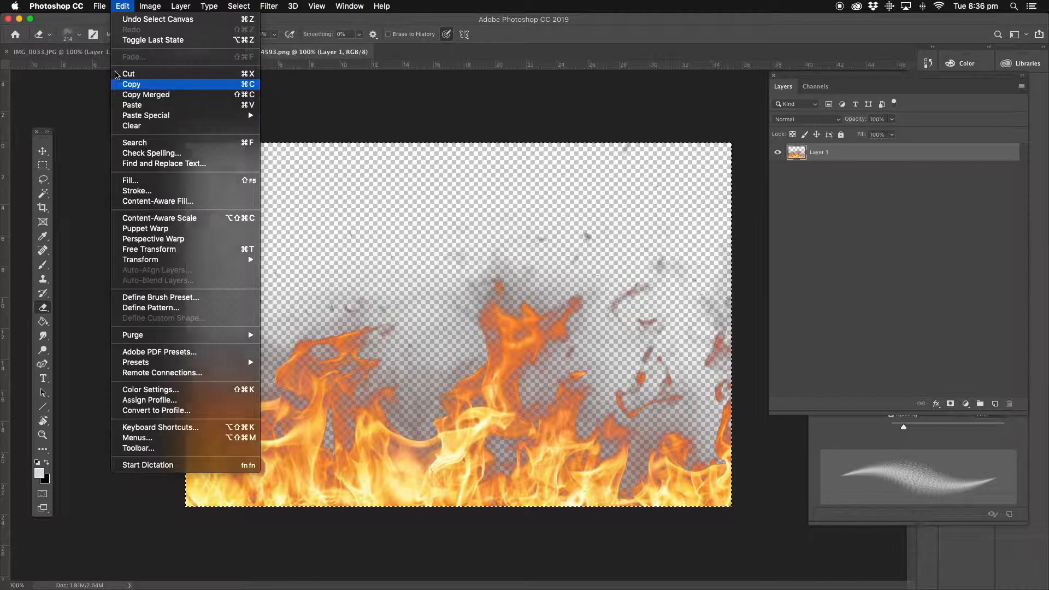
left_click(134, 83)
left_click(81, 51)
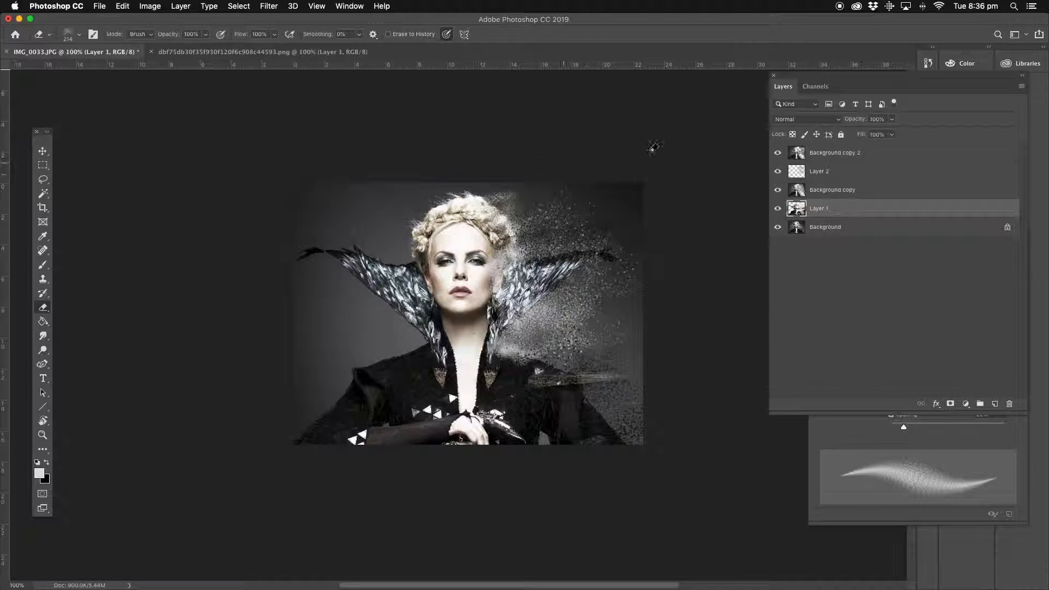
Paste the copied flames as a new layer above Background copy 2.
left_click(799, 155)
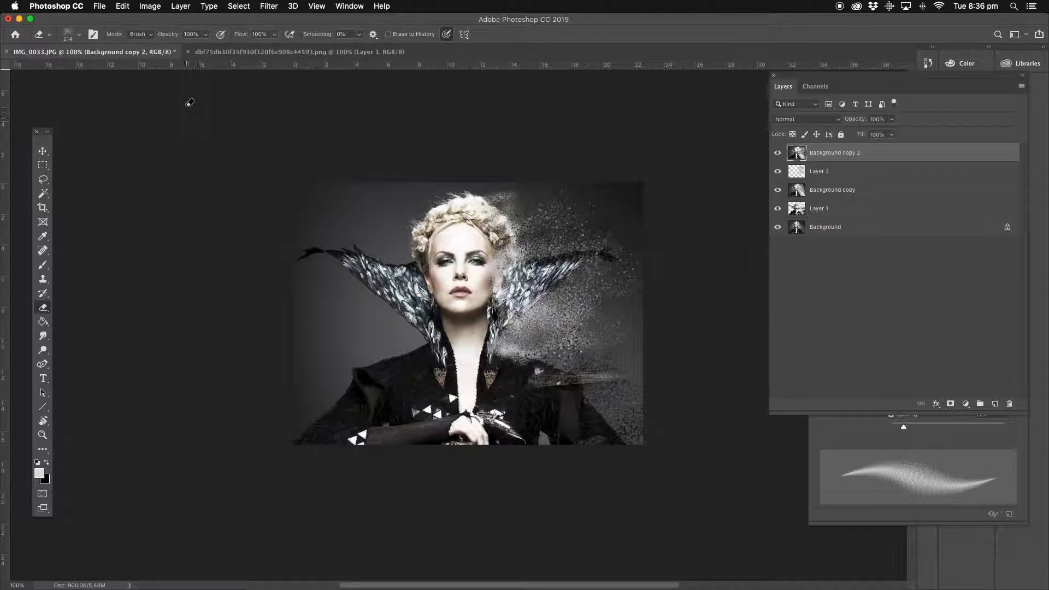
left_click(125, 8)
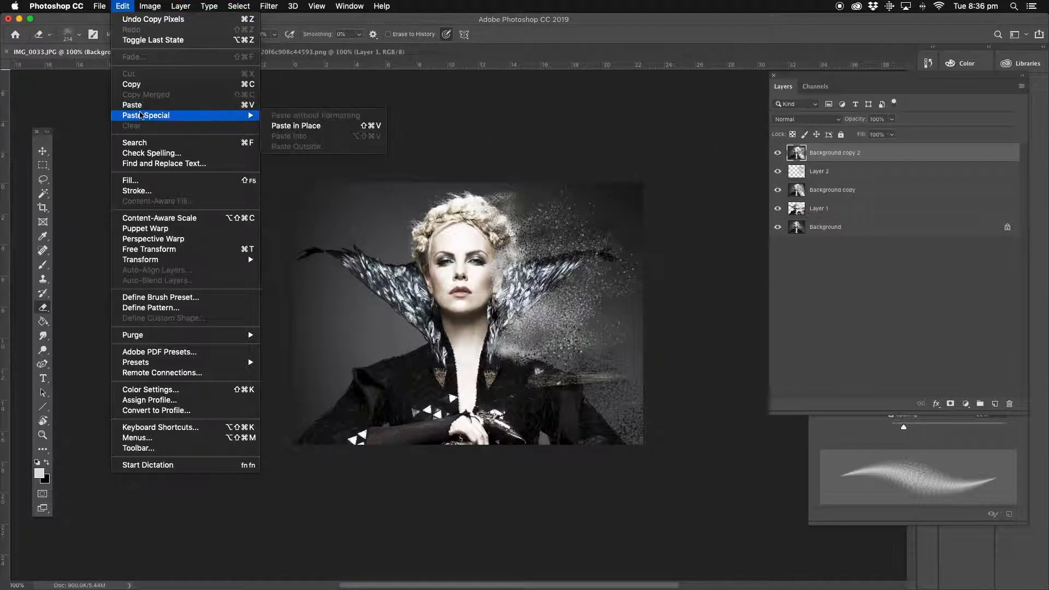
left_click(132, 105)
Scale the pasted flames to 73.20% width and 89.61% height and position them across the lower part of the portrait.
left_click(42, 151)
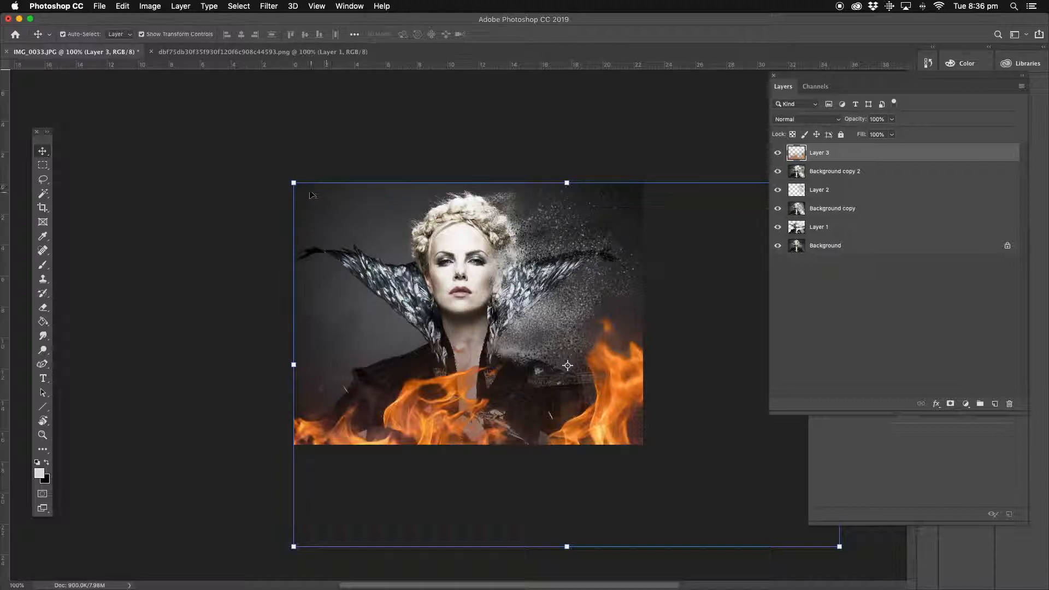
left_click_drag(294, 182, 459, 225)
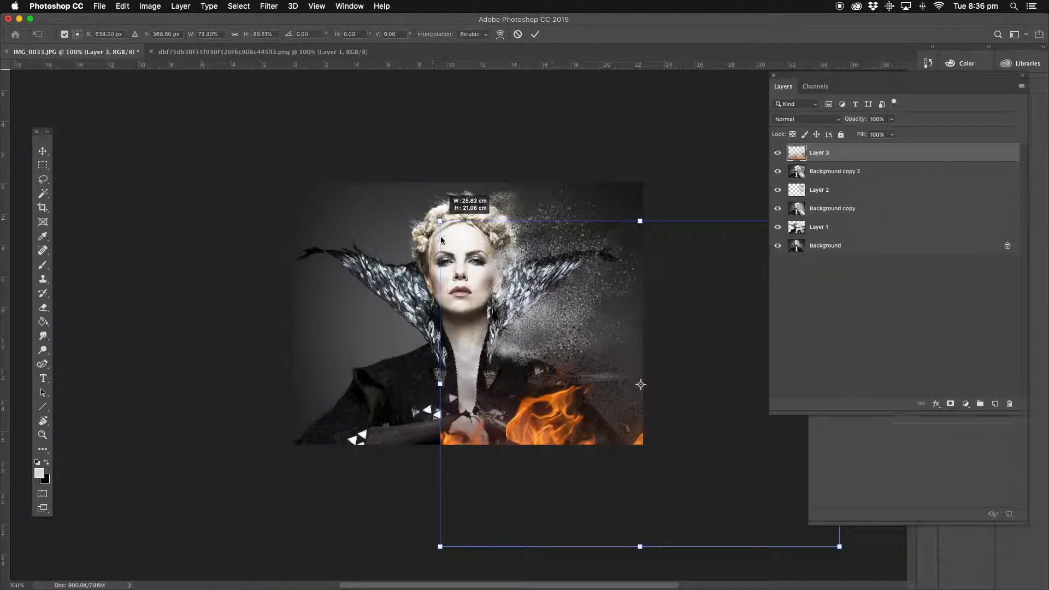
left_click_drag(534, 430, 374, 364)
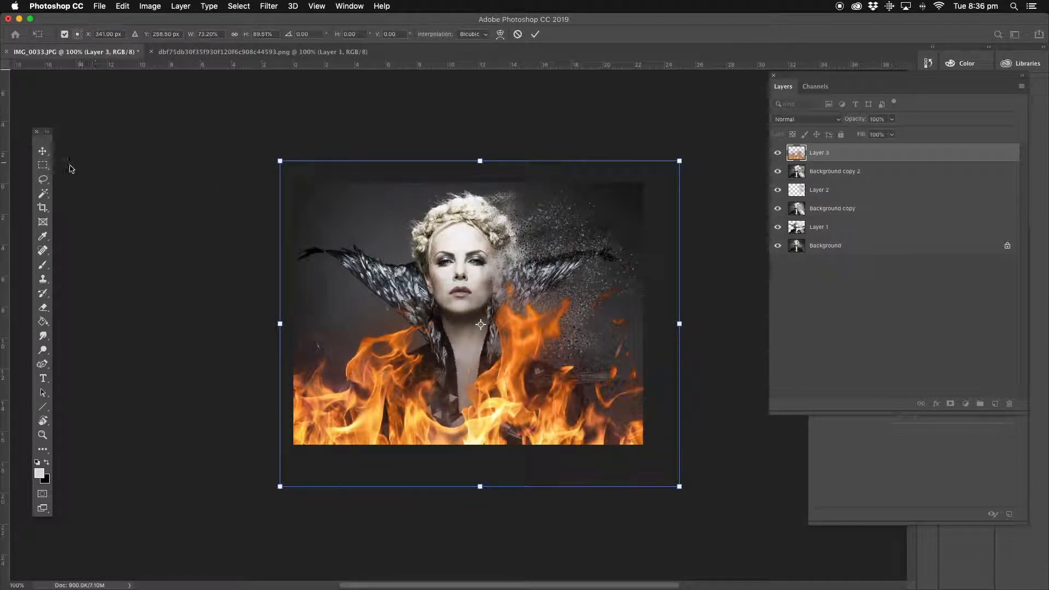
left_click(42, 150)
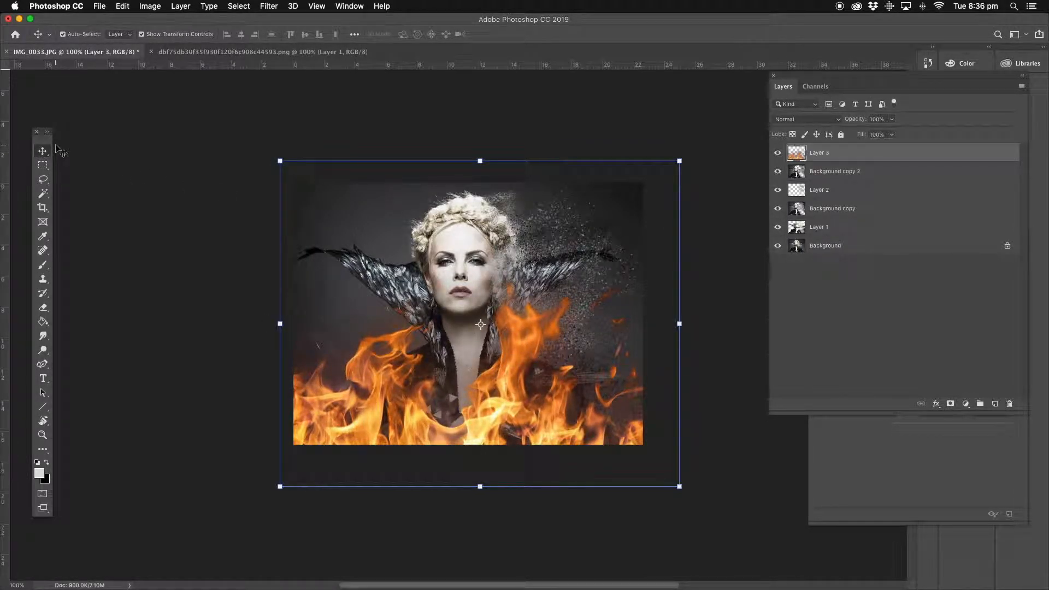
Darken the flames on Layer 3 with an Exposure adjustment, setting Gamma Correction to 0.73.
left_click(150, 7)
mouse_move(185, 37)
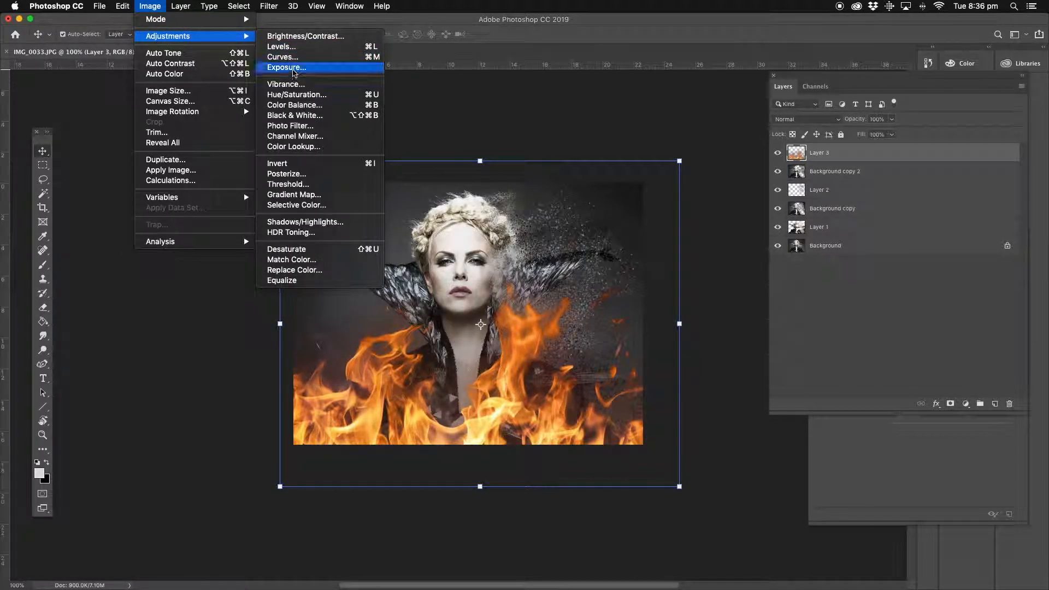
left_click(294, 68)
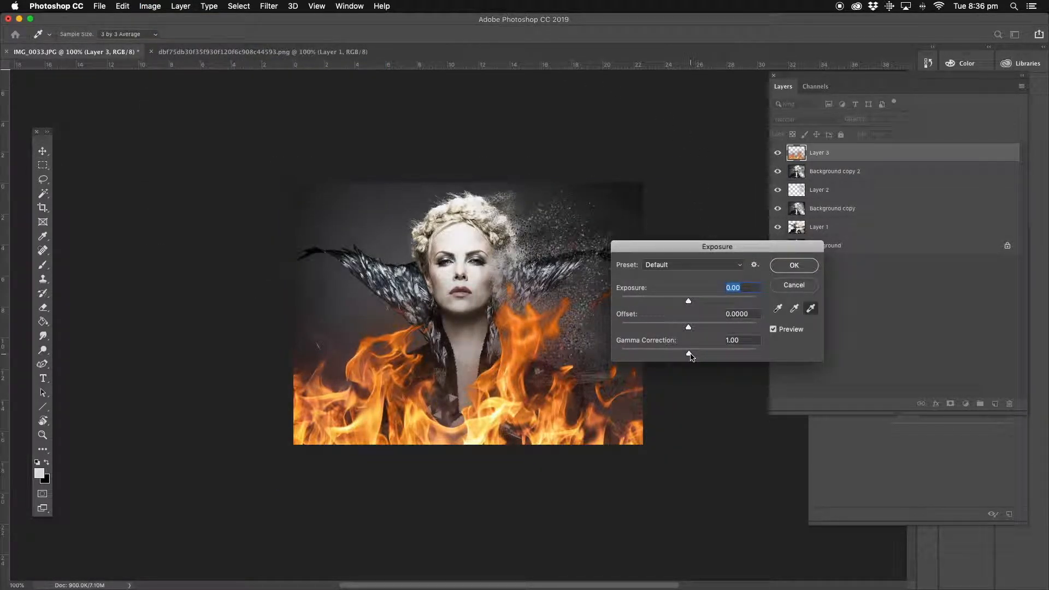
left_click_drag(690, 358, 704, 357)
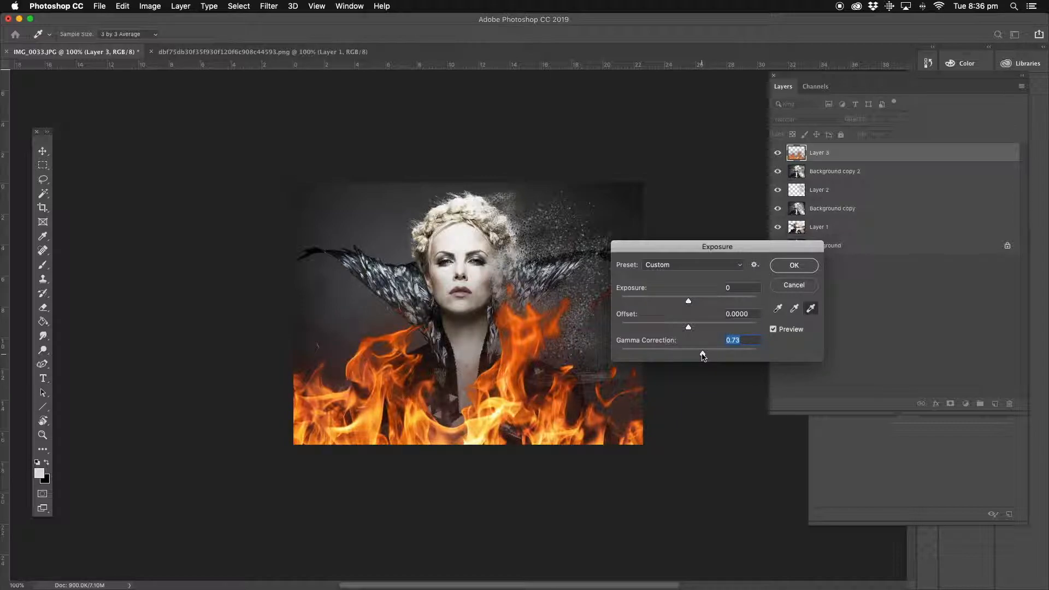
left_click(784, 267)
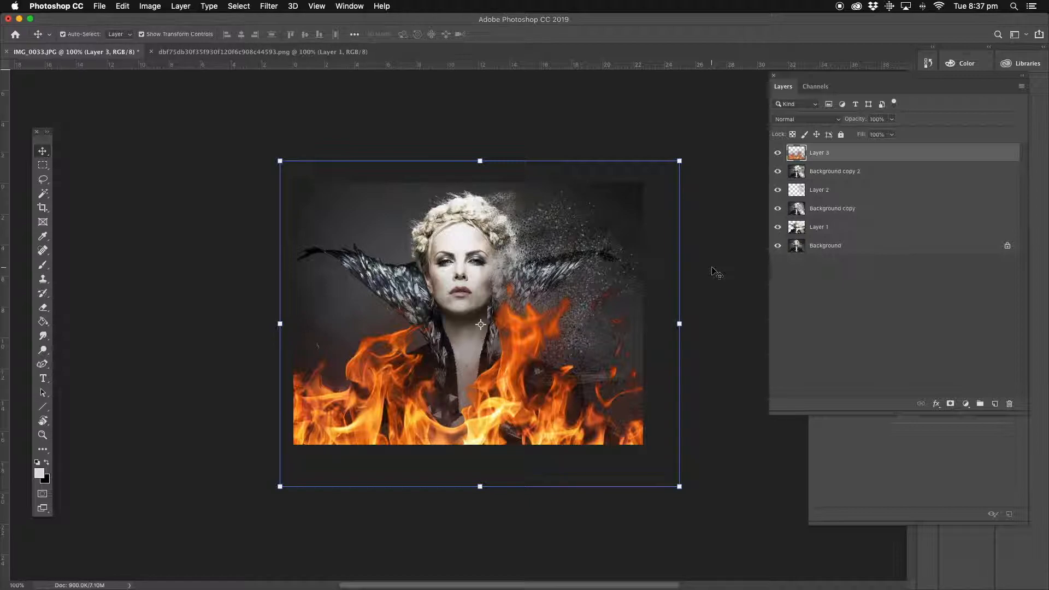
Apply a second Exposure adjustment to the flames on Layer 3 with Gamma Correction at 0.81.
left_click(151, 7)
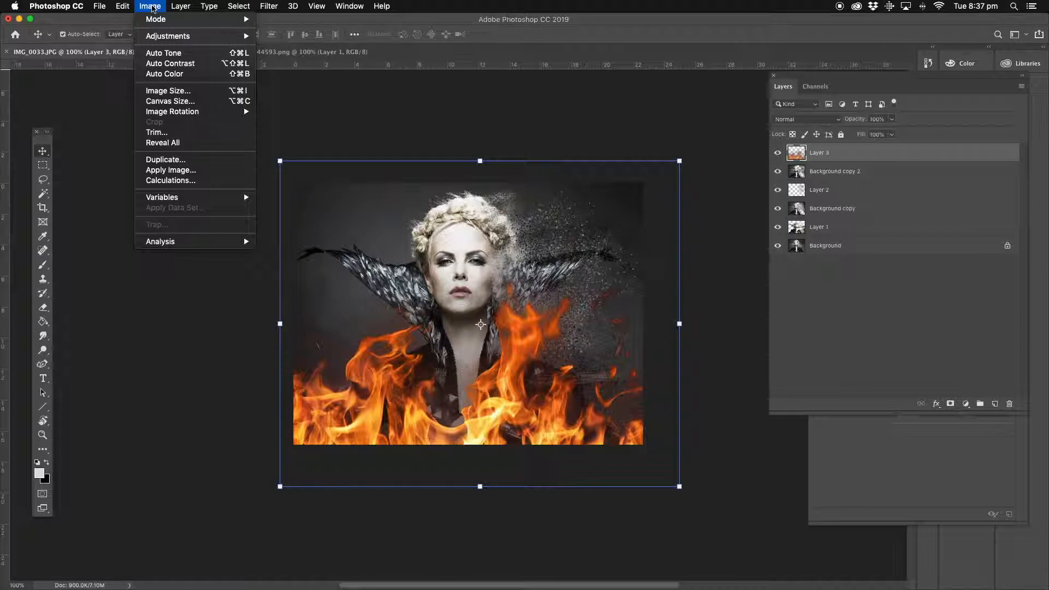
mouse_move(167, 41)
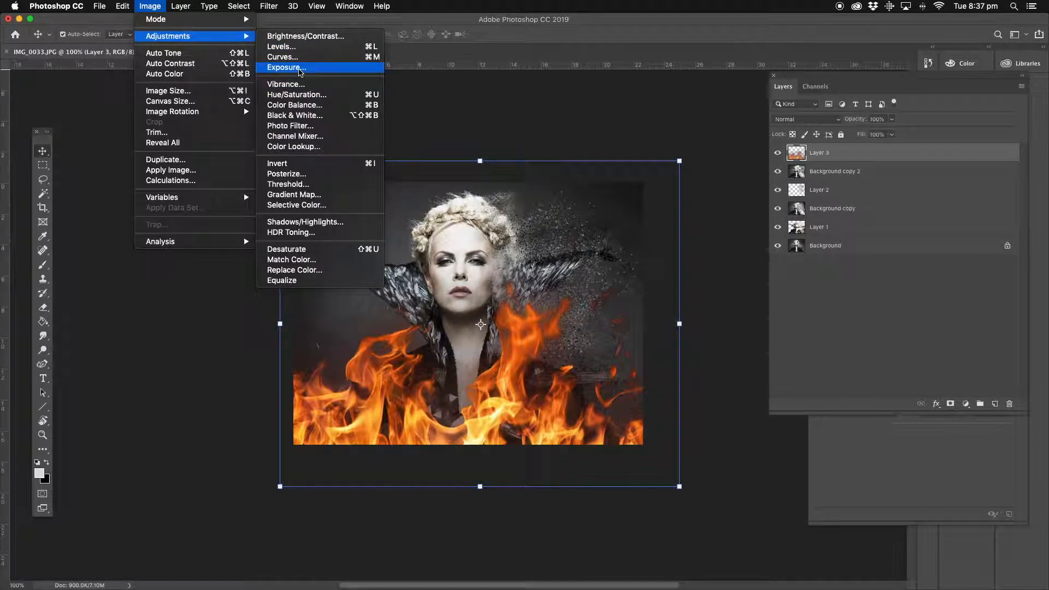
left_click(300, 68)
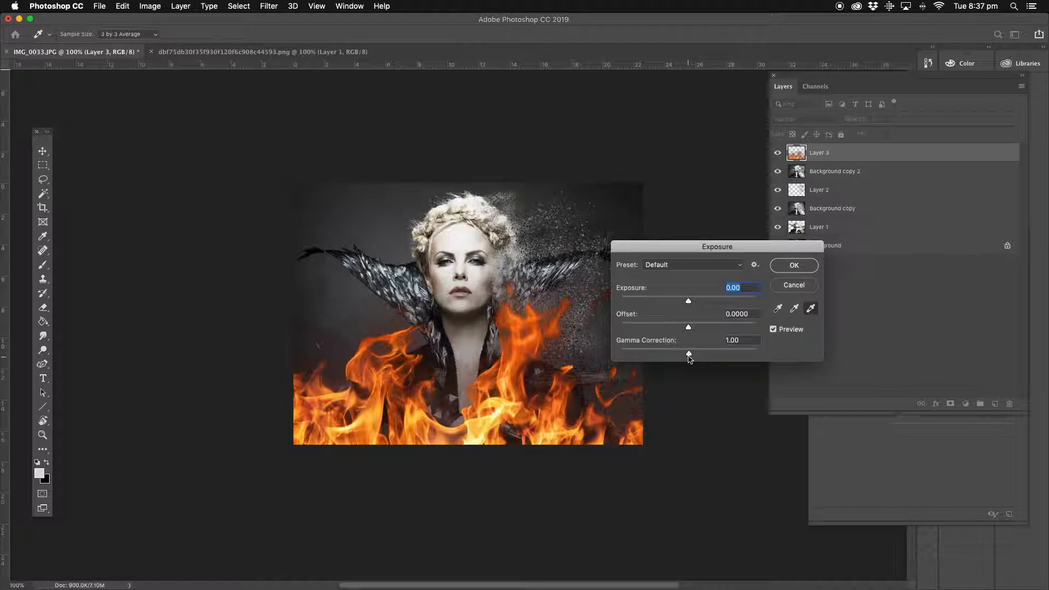
left_click_drag(689, 354, 611, 355)
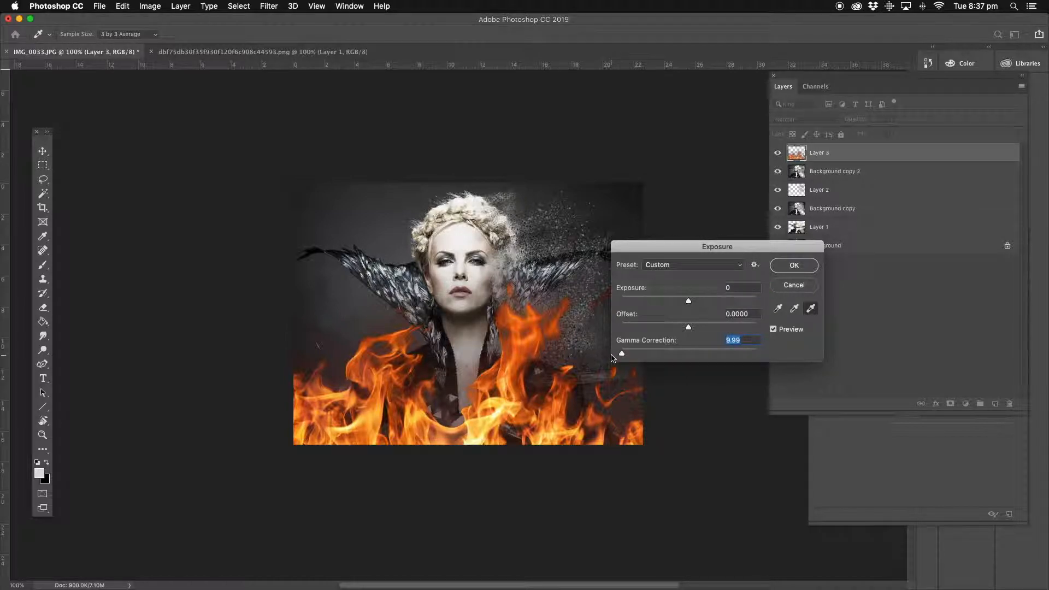
left_click_drag(621, 354, 704, 355)
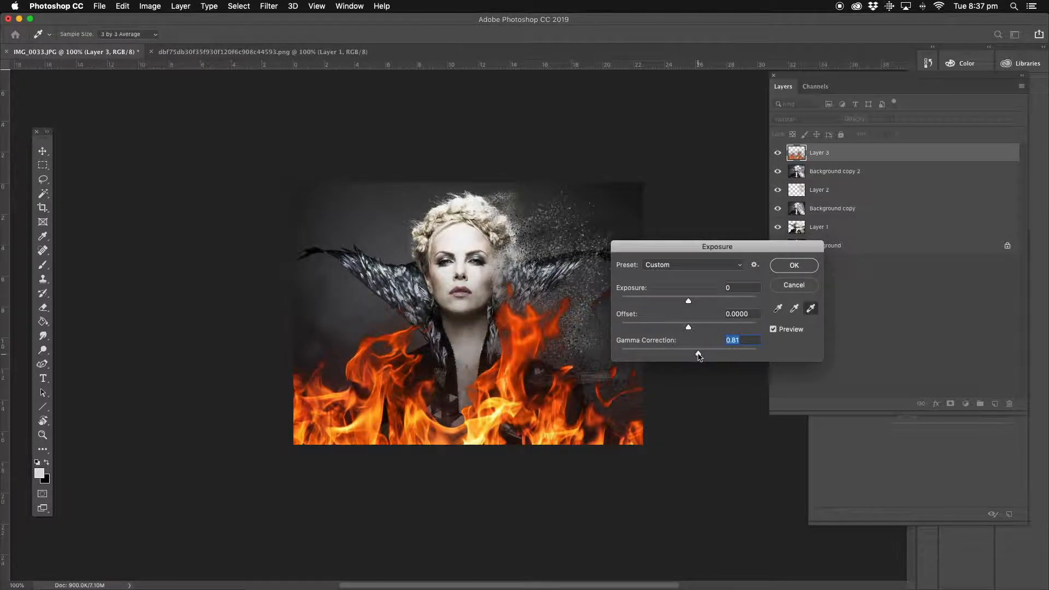
left_click(786, 265)
key("v")
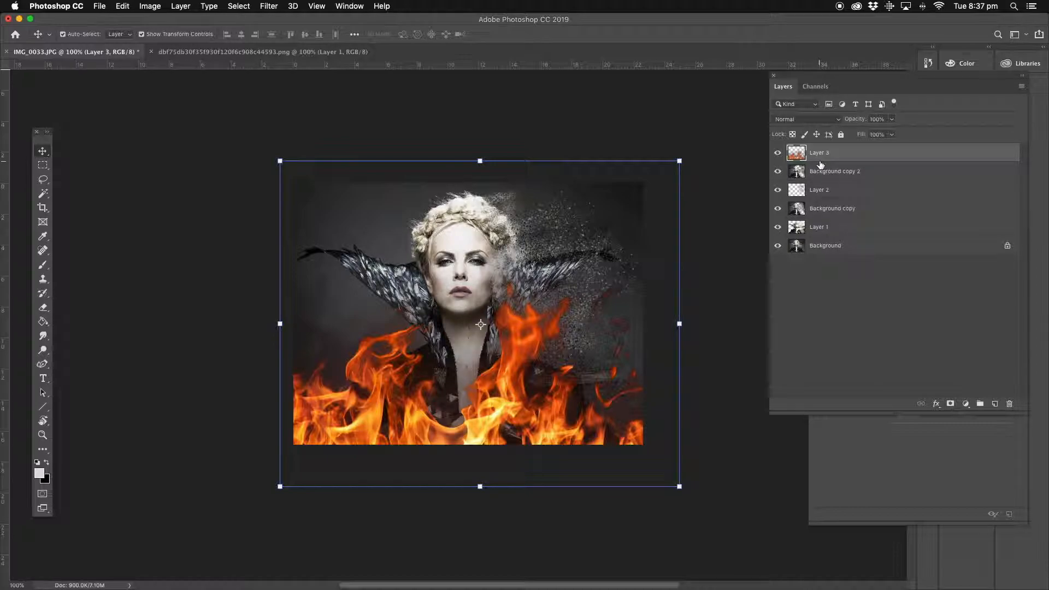
Break up the tall flame beside the neck and the flame over the opposite shoulder on Layer 3 with the textured Eraser.
left_click(42, 435)
left_click(525, 326)
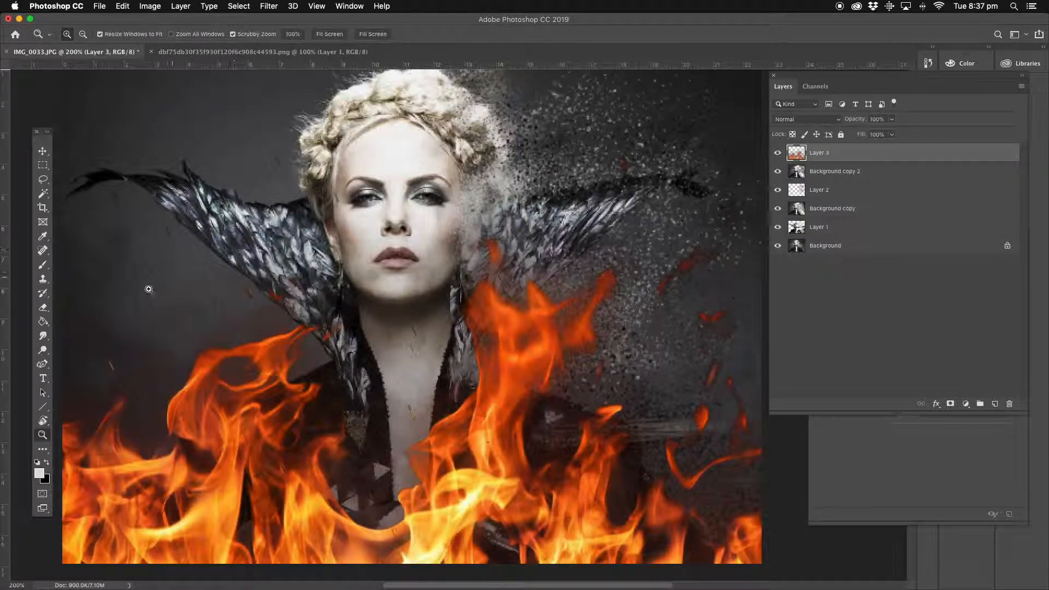
left_click(42, 307)
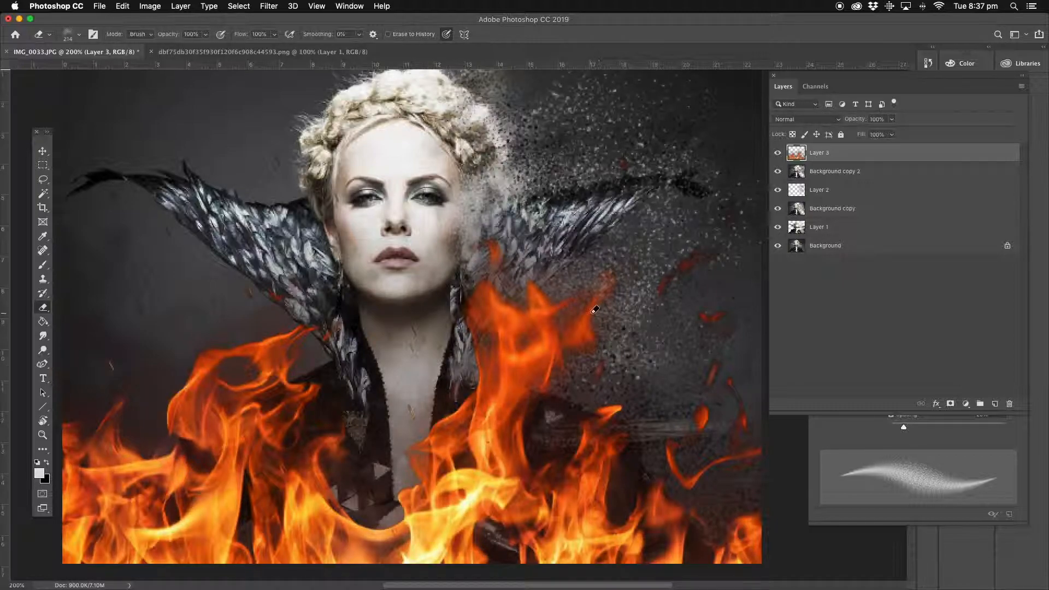
mouse_move(546, 331)
left_mouse_down()
mouse_move(514, 304)
mouse_move(555, 295)
left_mouse_up()
left_click(514, 437)
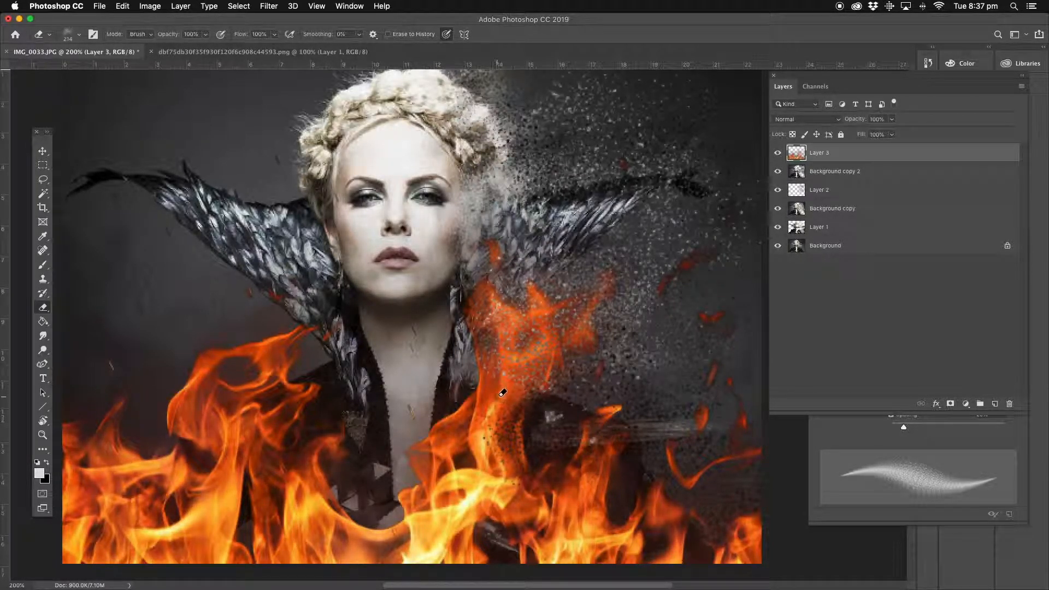
left_click(281, 363)
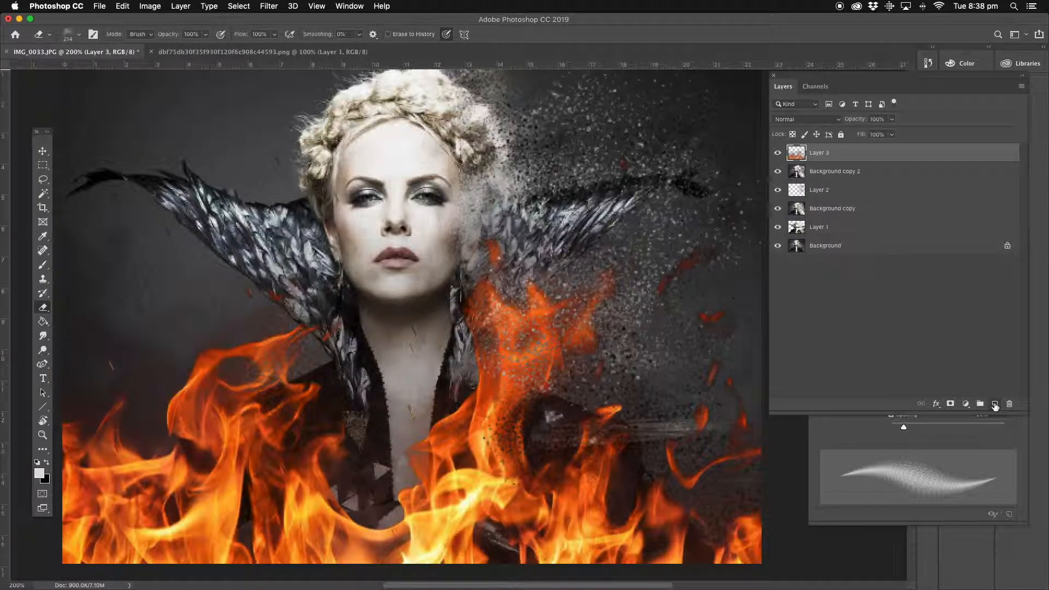
Add an empty layer above Layer 3 and copy the flames image from the other document for use in IMG_0033.JPG.
left_click(994, 403)
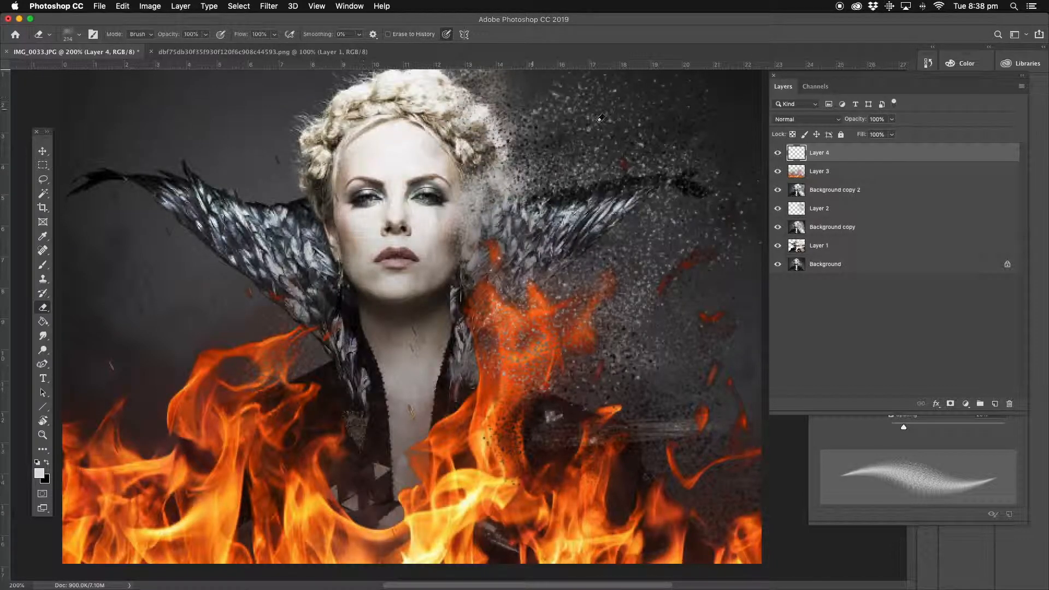
left_click(243, 52)
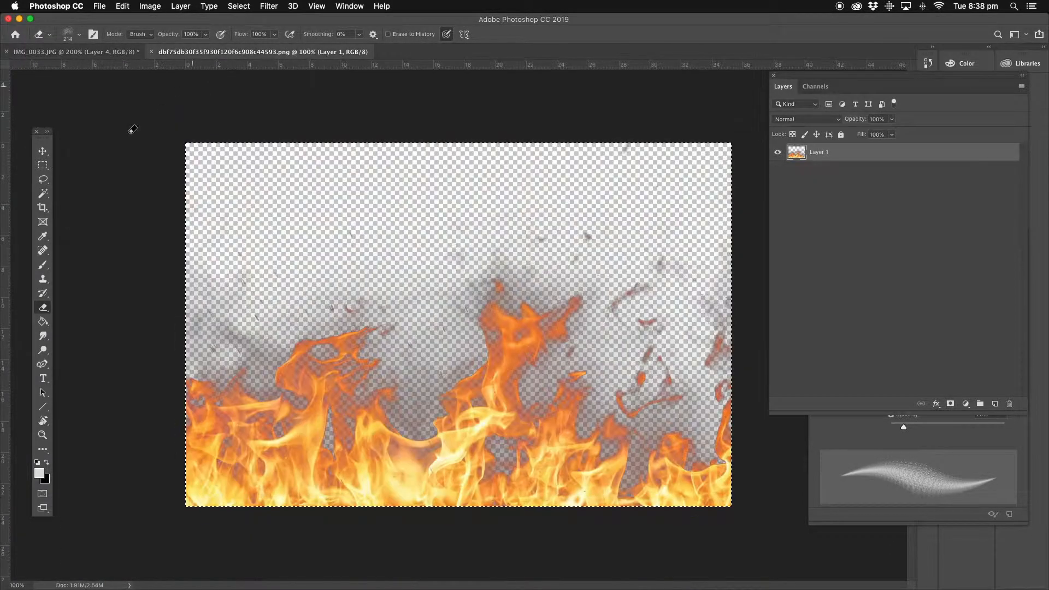
left_click(123, 6)
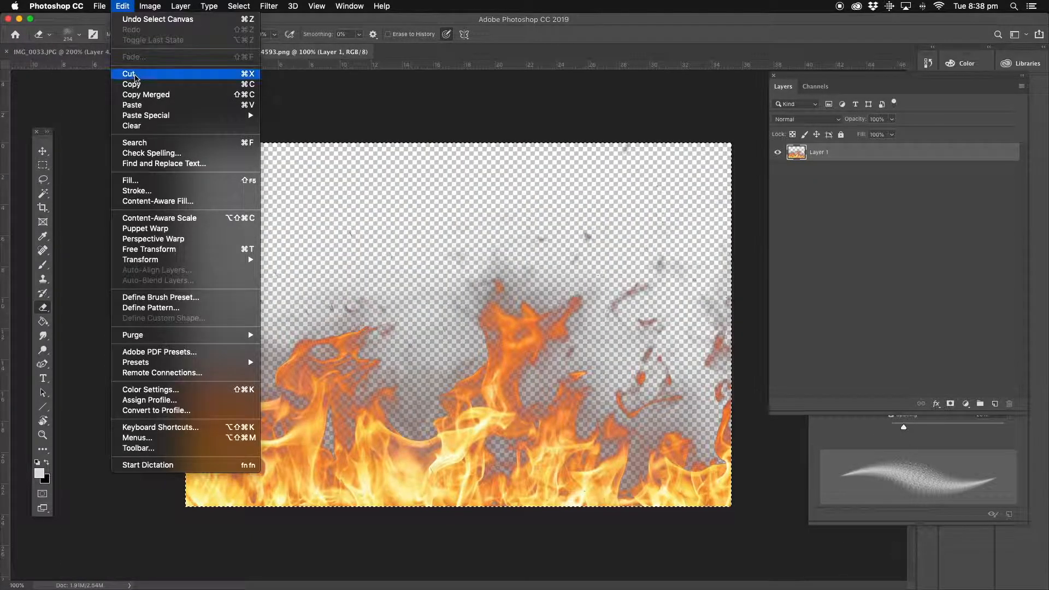
left_click(131, 83)
left_click(85, 52)
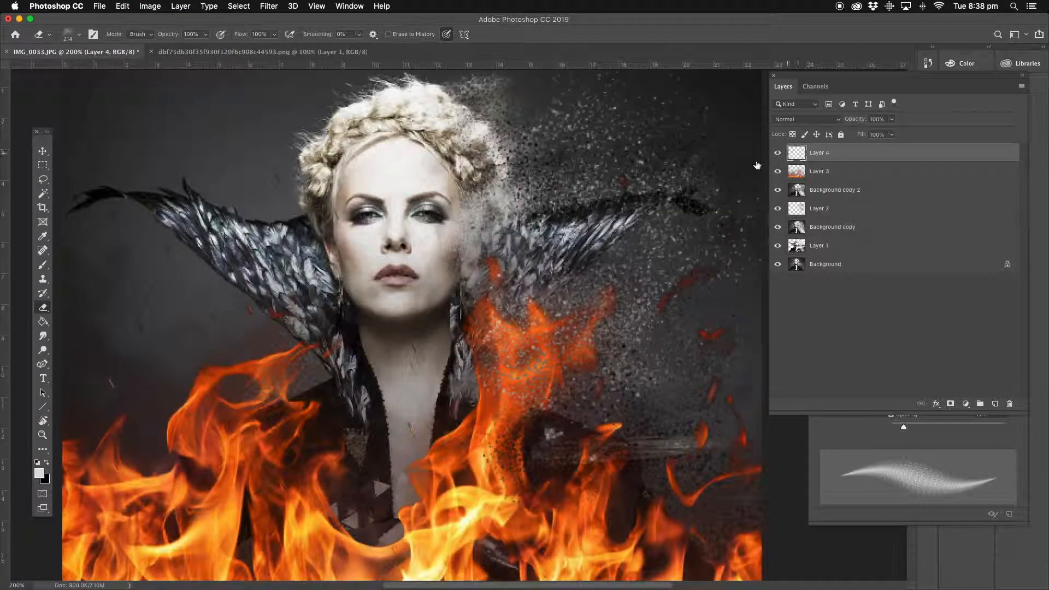
Flatten the portrait document's layers and paste the copied flames as a new layer above Background.
left_click(124, 6)
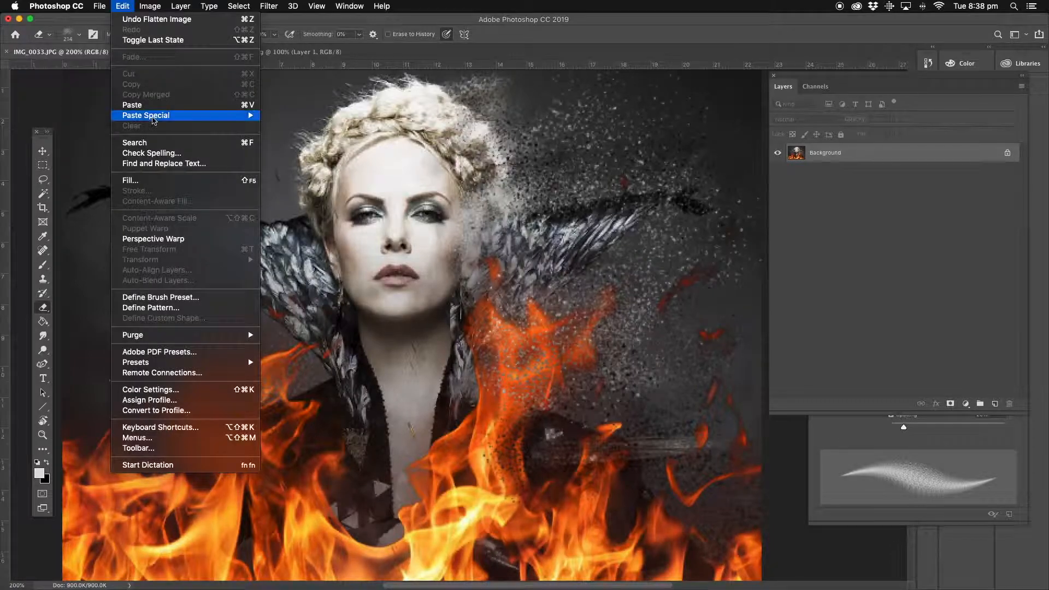
left_click(143, 105)
left_click(43, 151)
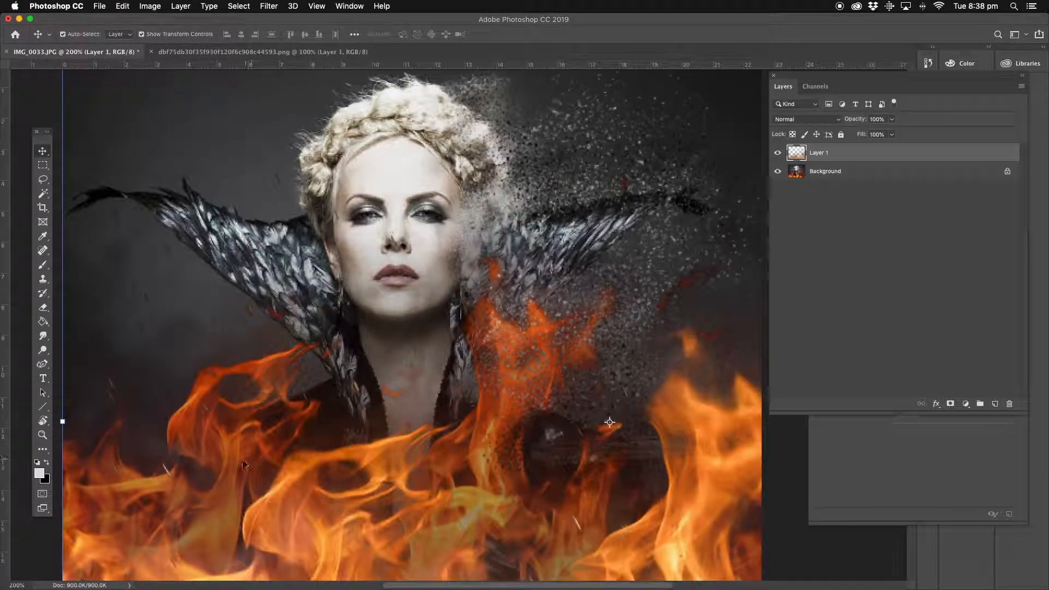
Scale the newly pasted flames proportionally to 69.20% and move them over the face and collar, above the existing flames.
left_click(43, 435)
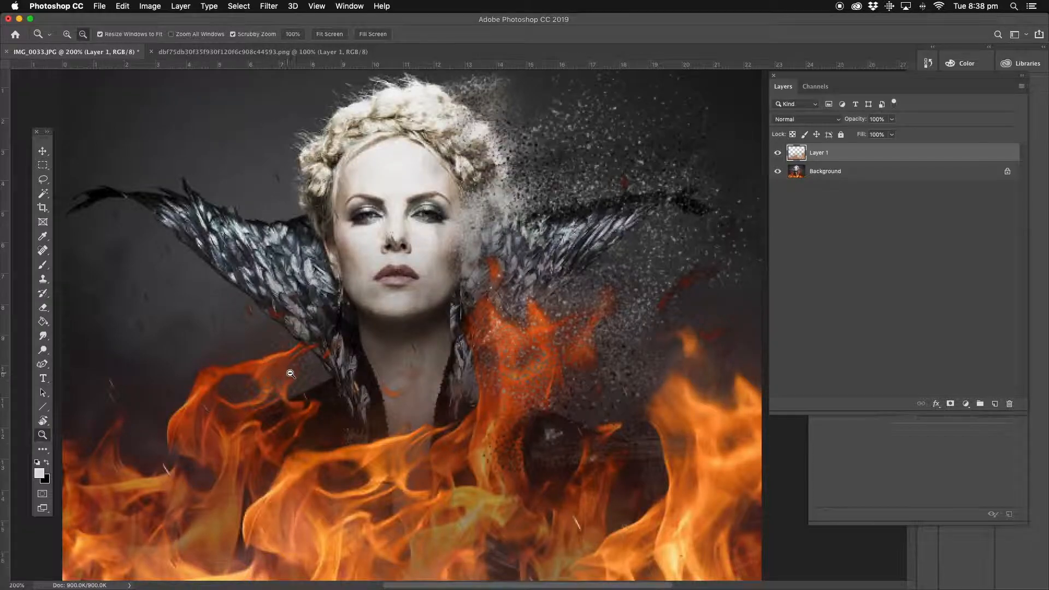
left_click(284, 371, "alt")
left_click(43, 151)
left_click_drag(467, 384, 480, 232)
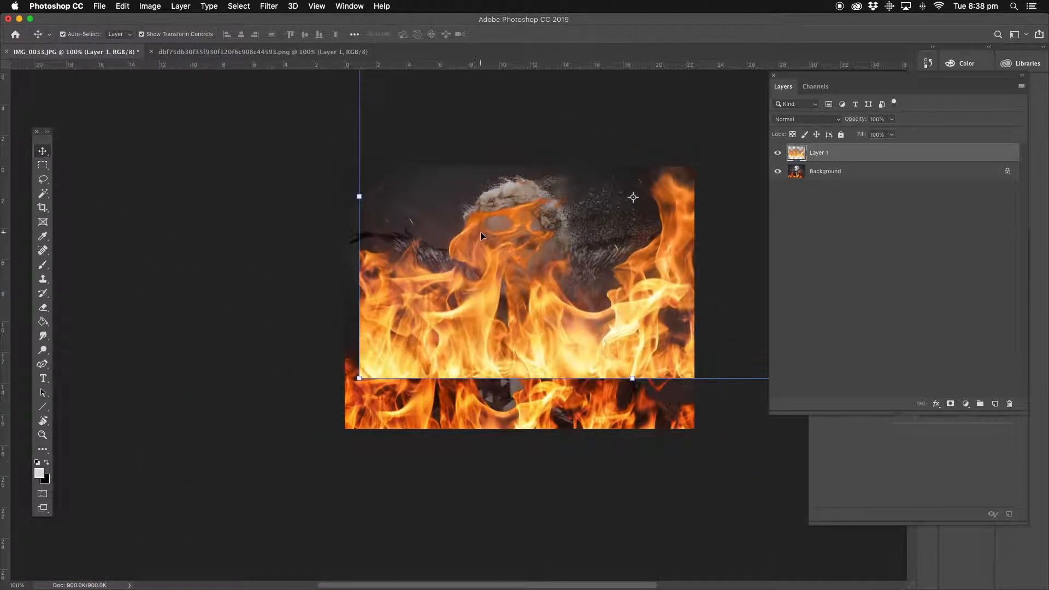
left_click_drag(363, 373, 647, 279)
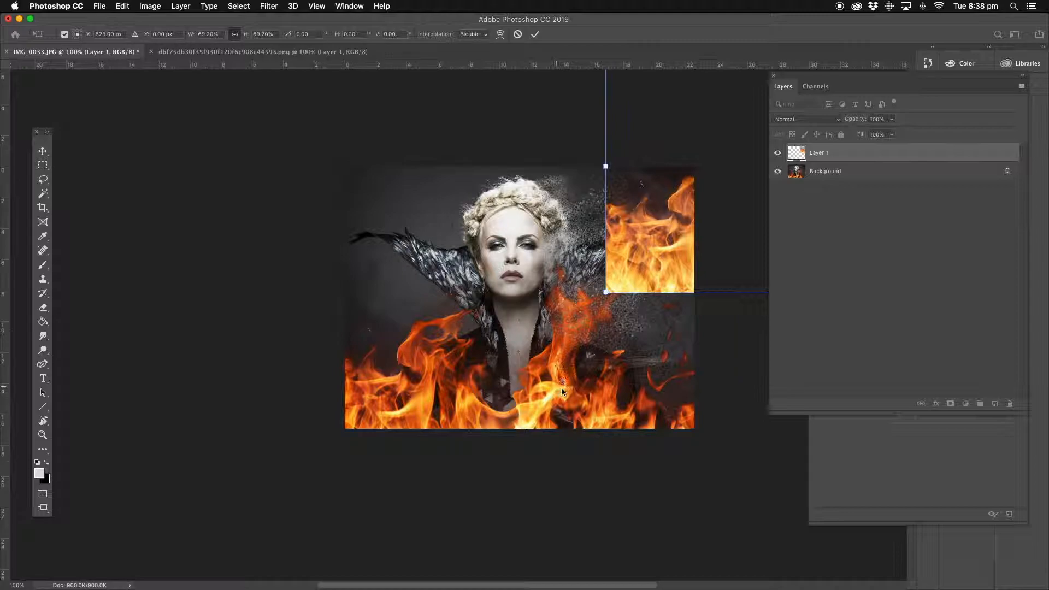
left_click_drag(650, 263, 460, 307)
left_click_drag(454, 312, 456, 314)
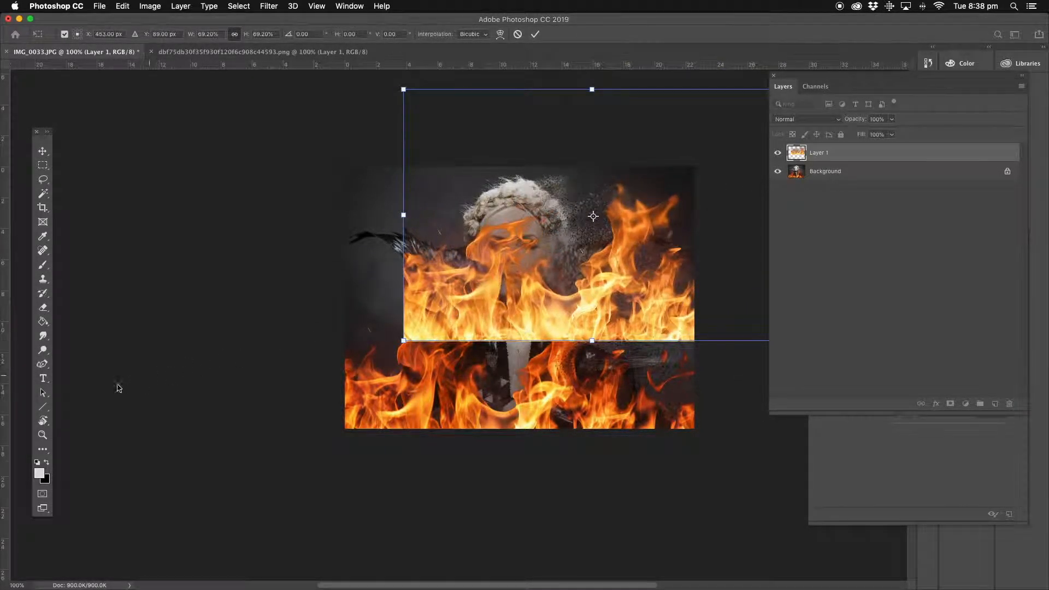
Set the new flames layer's Exposure Gamma Correction to 0.59 and its blend mode to Screen.
left_click(43, 435)
left_click(468, 326)
left_click(468, 326)
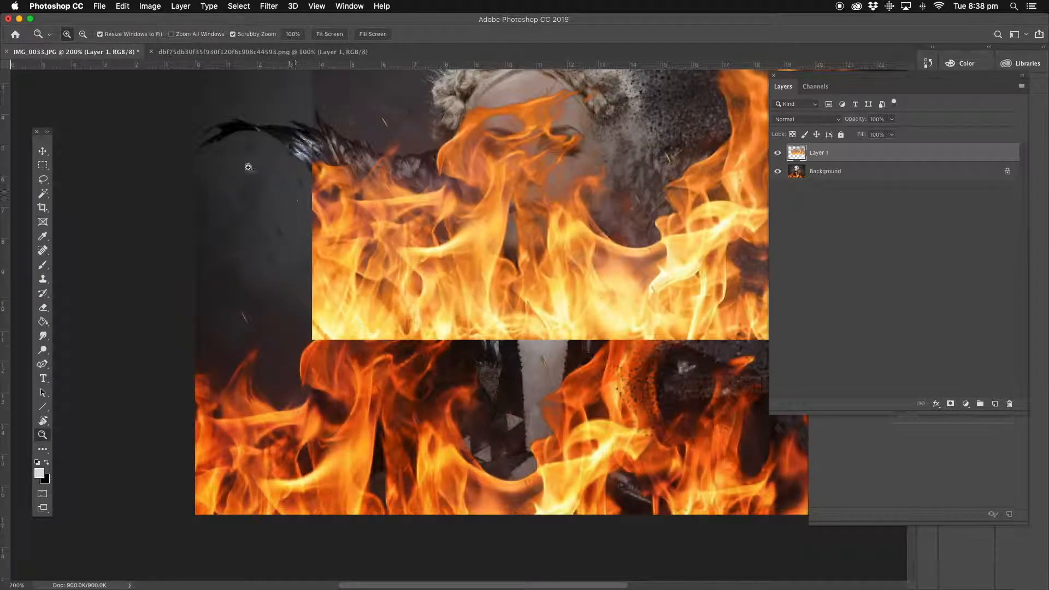
left_click(150, 6)
mouse_move(164, 36)
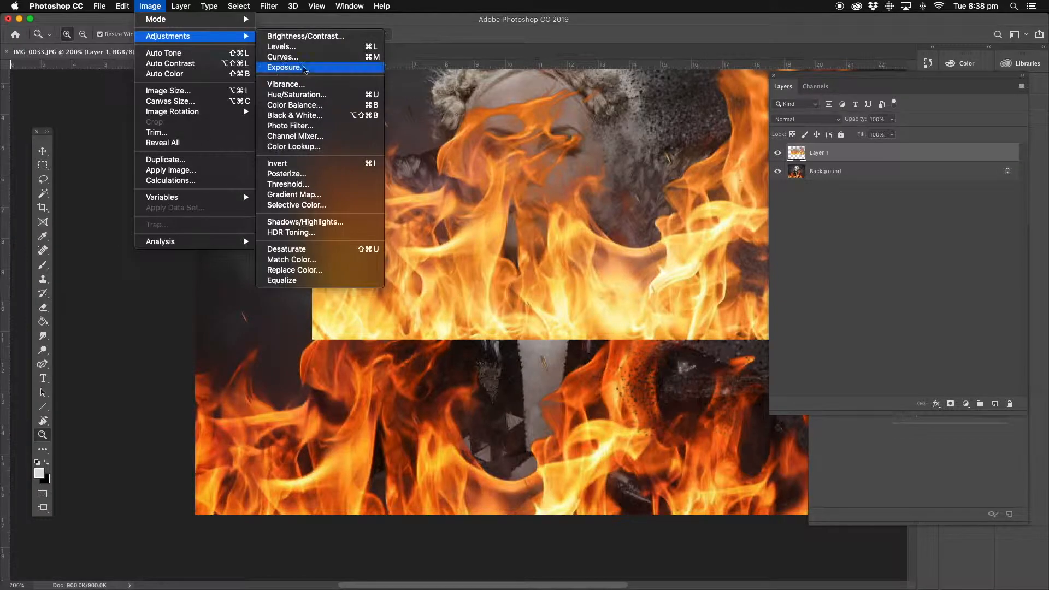
left_click(288, 68)
left_click_drag(690, 355, 710, 355)
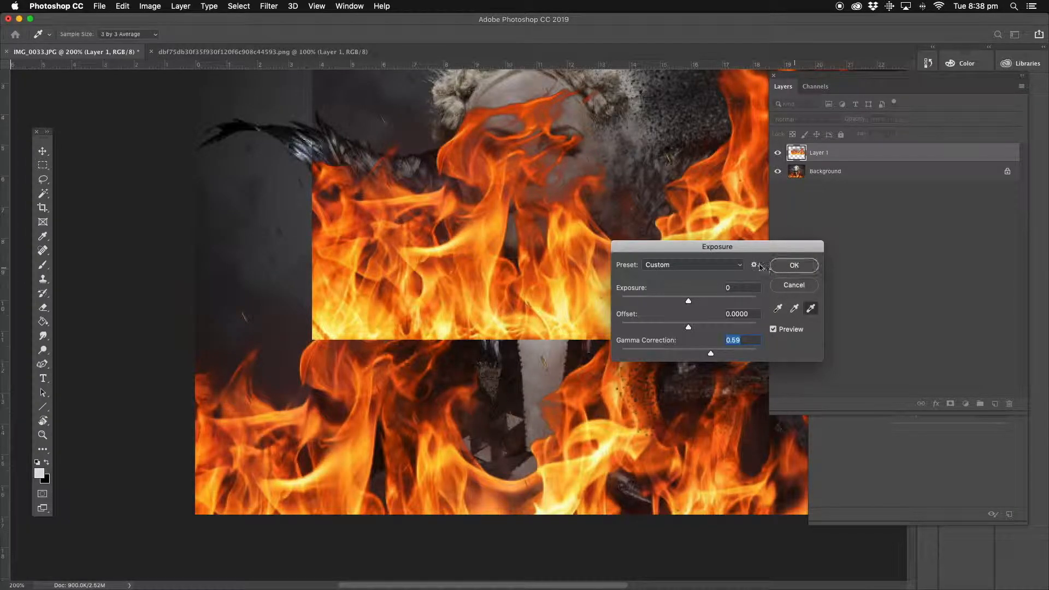
left_click(793, 265)
left_click(837, 119)
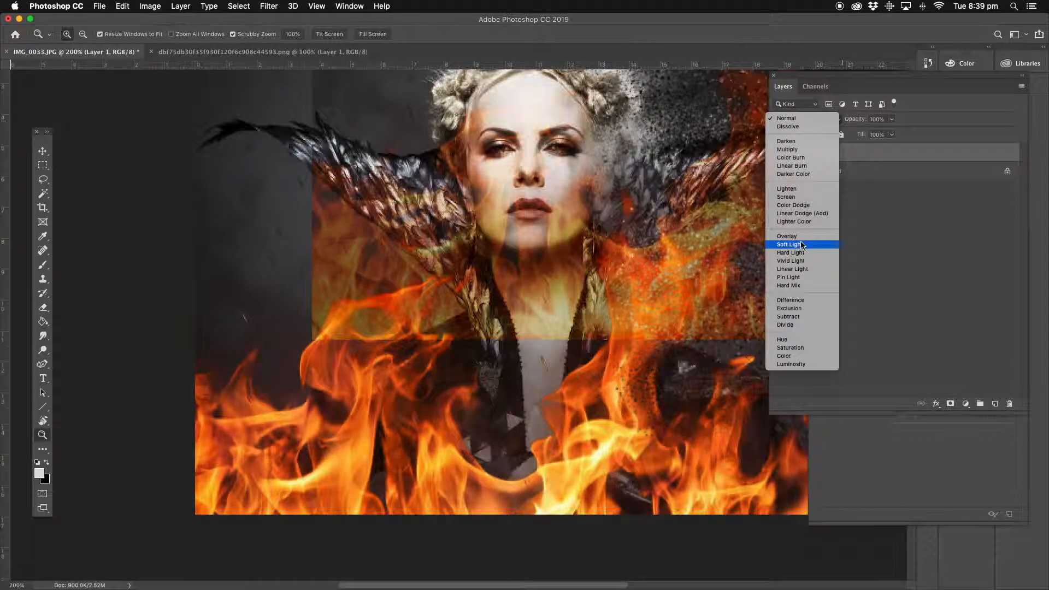
left_click(795, 197)
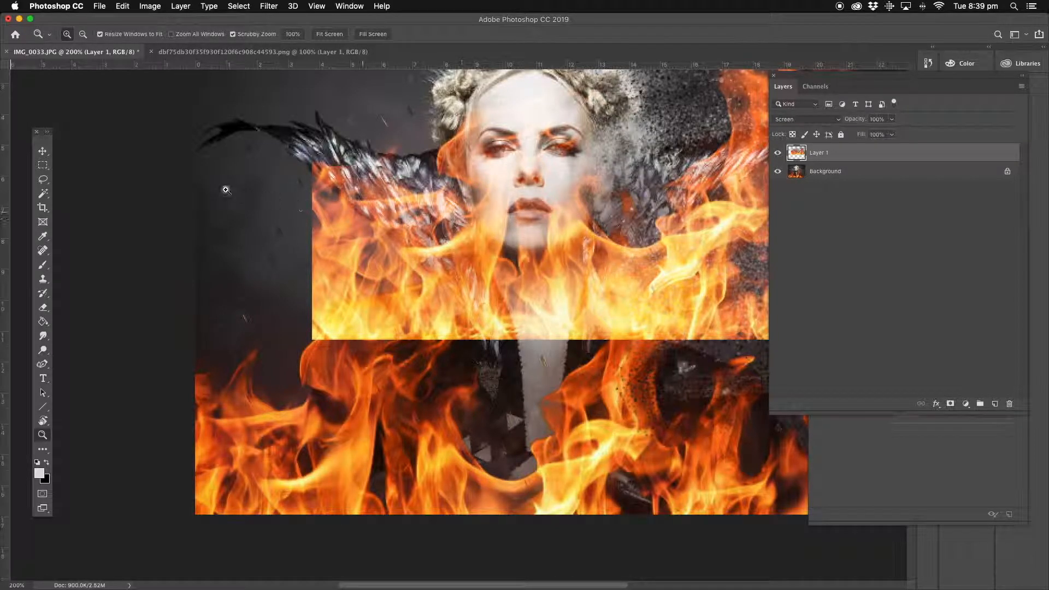
Move the flames layer left across the collar and set it to Overlay blend mode at 57% opacity.
left_click(36, 155)
left_click_drag(558, 280, 365, 273)
left_click(839, 119)
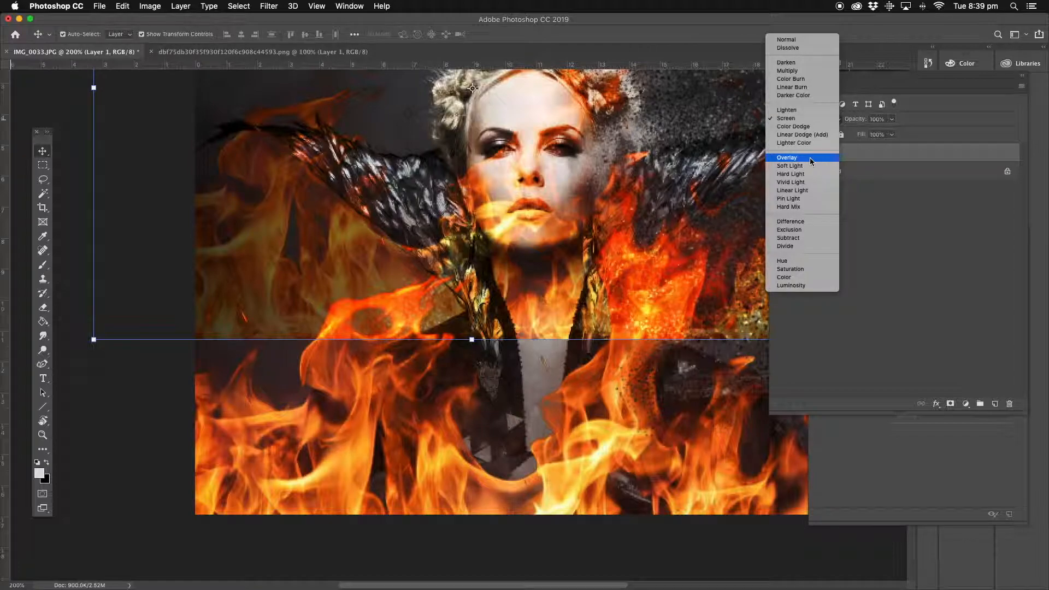
left_click(810, 157)
left_click(892, 120)
left_click(870, 135)
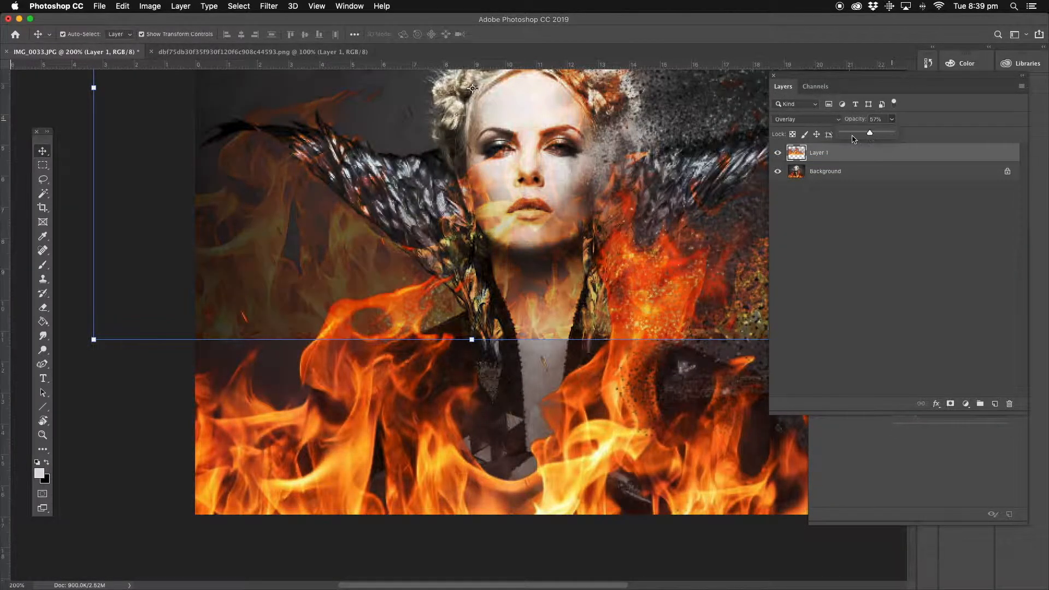
Select the excess flames on both sides of the face with the Lasso and delete them from Layer 1.
left_click_drag(355, 199, 296, 277)
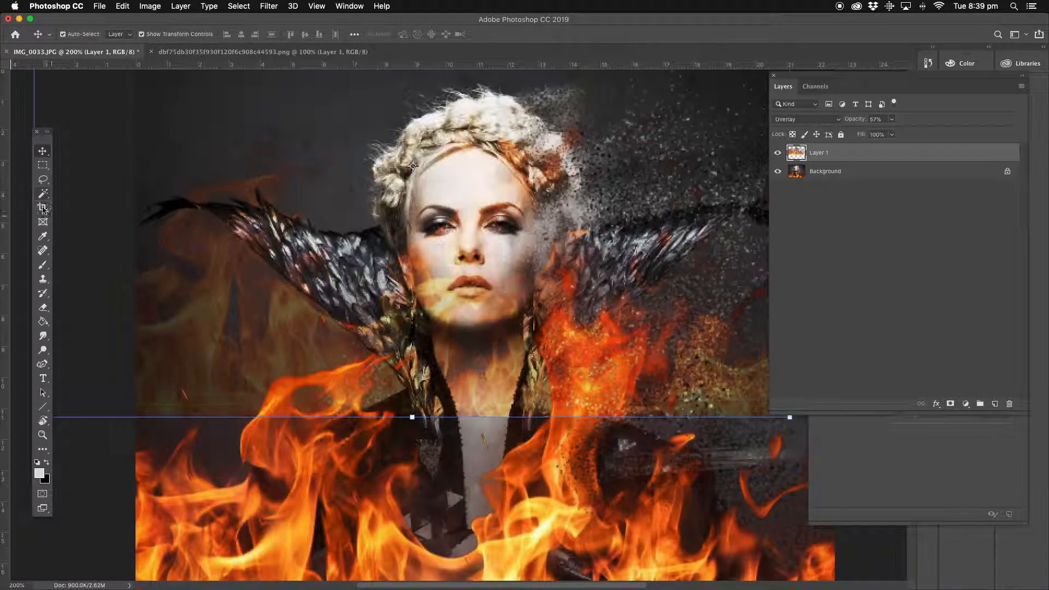
left_click(42, 179)
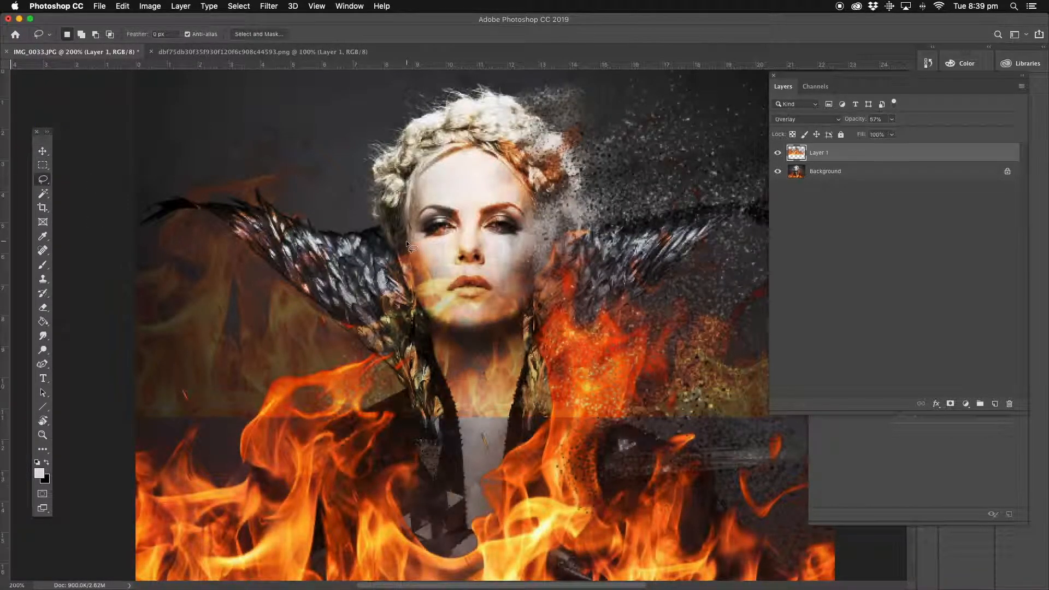
mouse_move(420, 286)
left_mouse_down()
mouse_move(432, 319)
mouse_move(358, 324)
mouse_move(410, 393)
mouse_move(250, 476)
mouse_move(31, 353)
mouse_move(115, 121)
mouse_move(337, 170)
mouse_move(383, 224)
left_mouse_up()
key("Delete")
key("ctrl+d")
mouse_move(543, 219)
left_mouse_down()
mouse_move(497, 147)
mouse_move(588, 88)
mouse_move(803, 141)
mouse_move(877, 318)
mouse_move(733, 475)
mouse_move(518, 447)
mouse_move(544, 218)
left_mouse_up()
key("Delete")
key("ctrl+d")
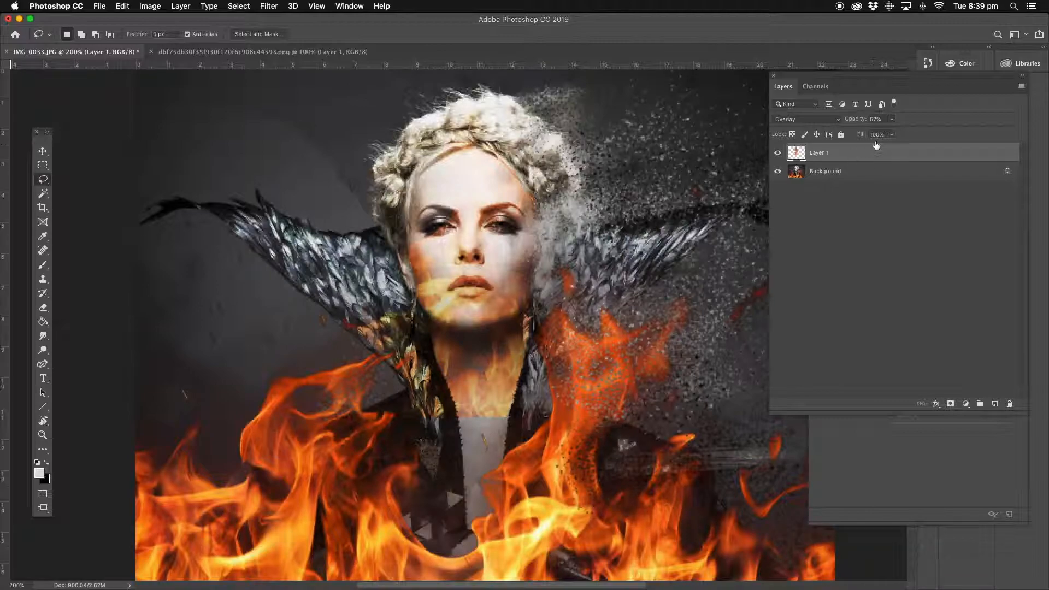
Stretch Layer 1's flames vertically to 128.79% height, extending them down over the neck and chest.
left_click(42, 435)
left_click(510, 260)
left_click(510, 260)
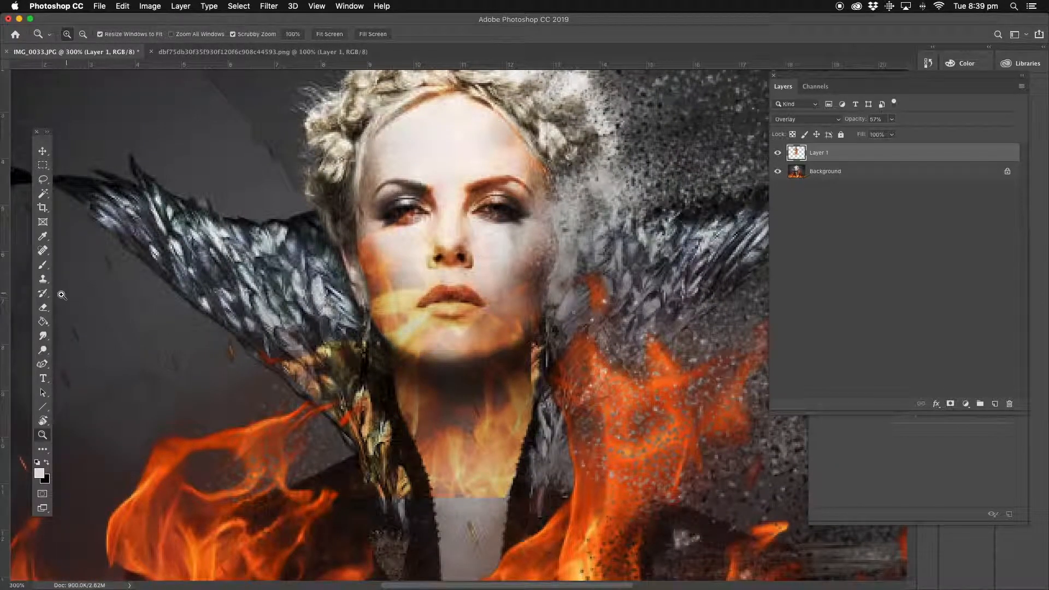
left_click(44, 307)
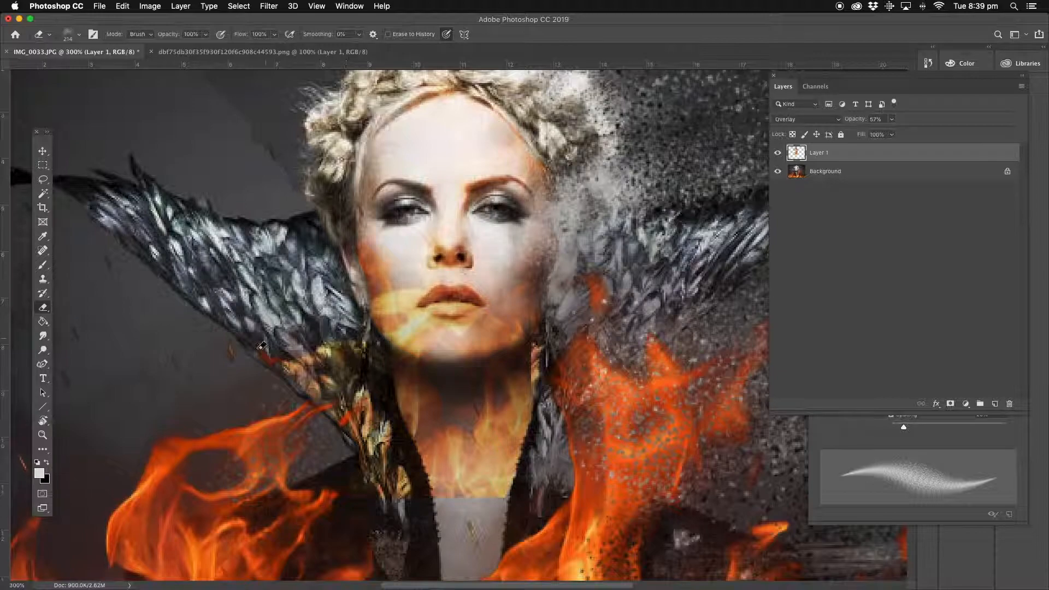
scroll(436, 270, "down", 5)
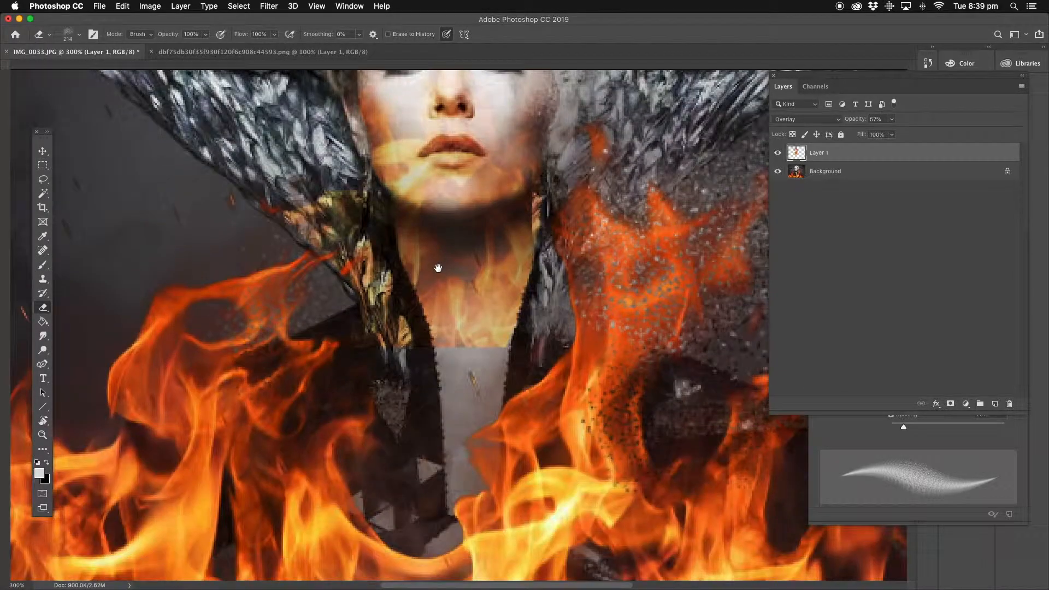
left_click(43, 151)
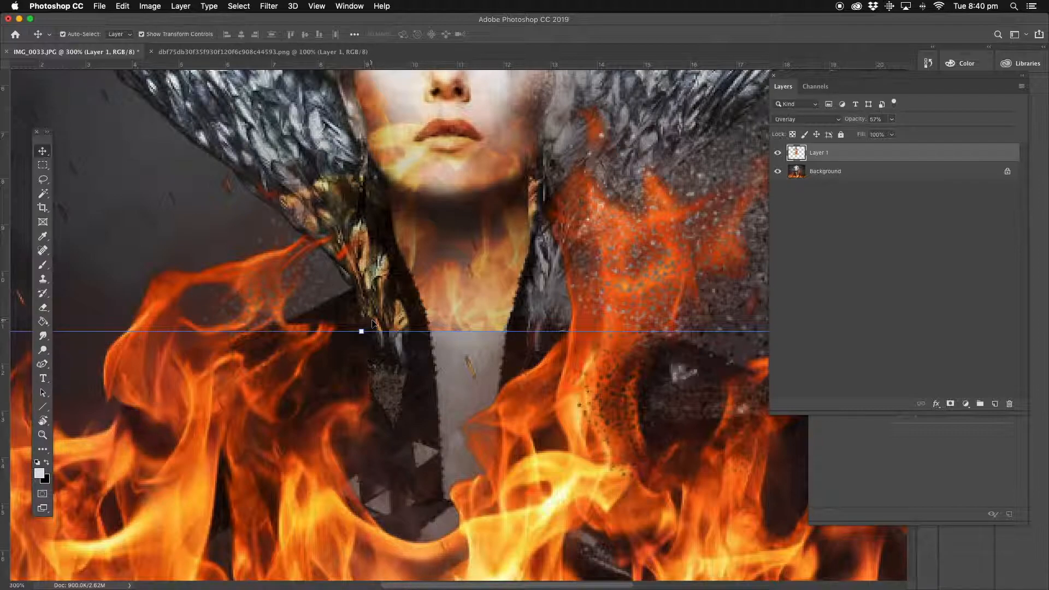
left_click_drag(361, 331, 350, 526)
left_click_drag(444, 297, 443, 268)
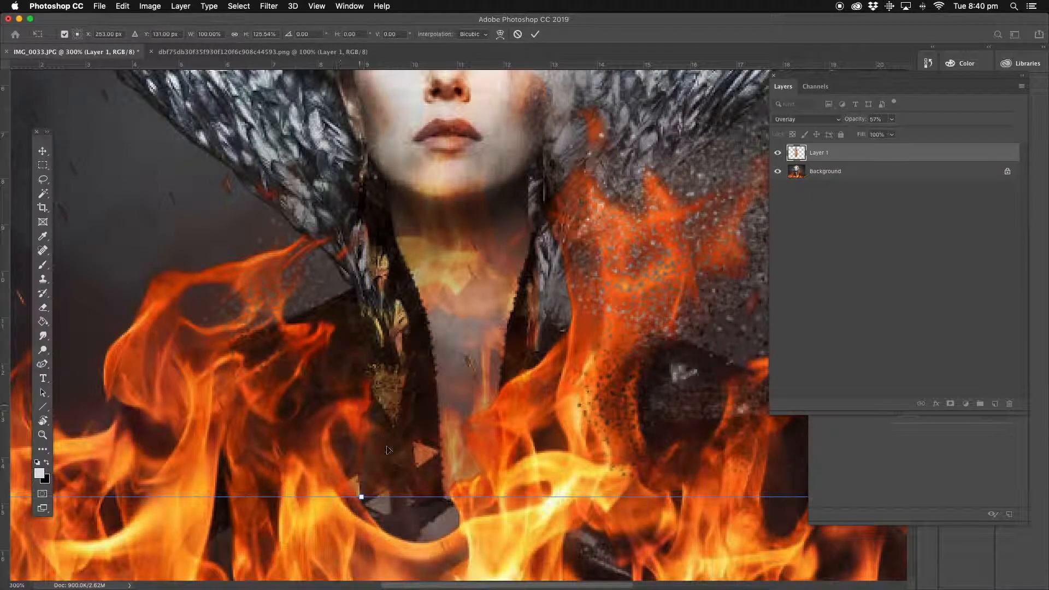
left_click_drag(360, 496, 361, 521)
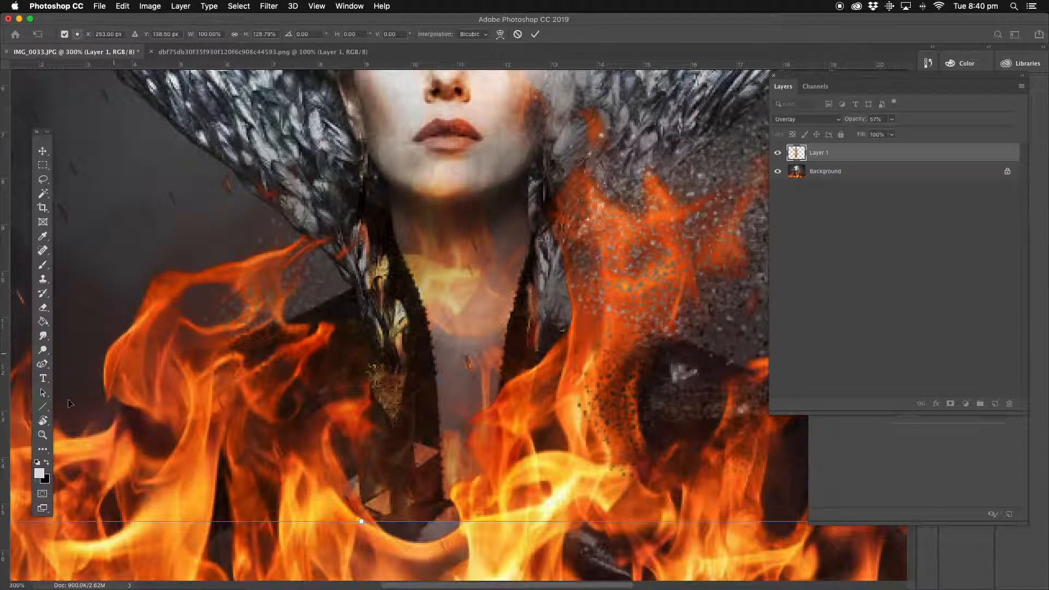
left_click(42, 435)
left_click(448, 257, "alt")
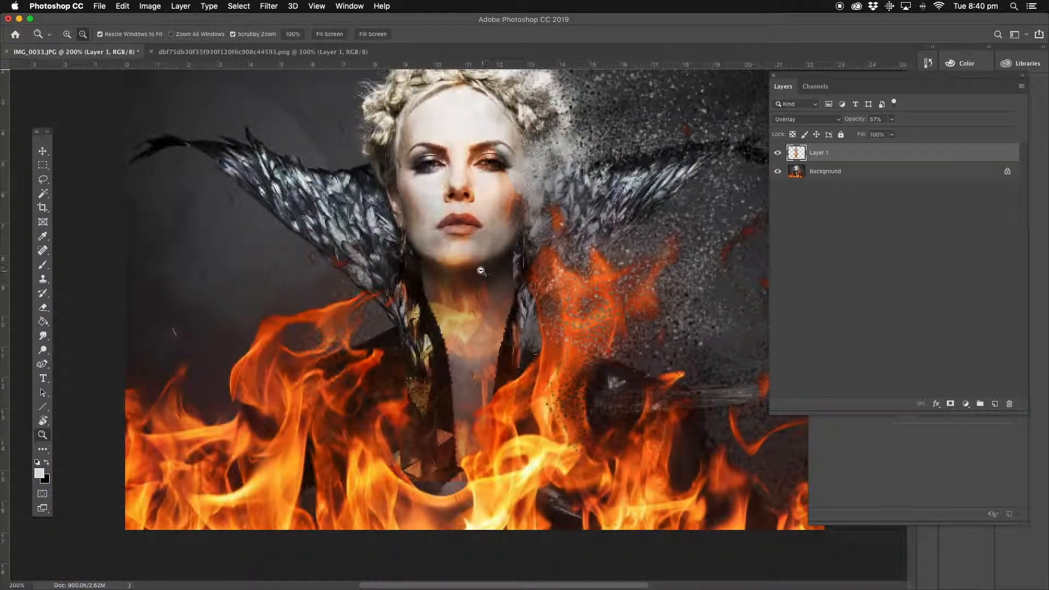
Lower Layer 1's opacity to 29%.
left_click(891, 120)
left_click_drag(881, 135, 878, 137)
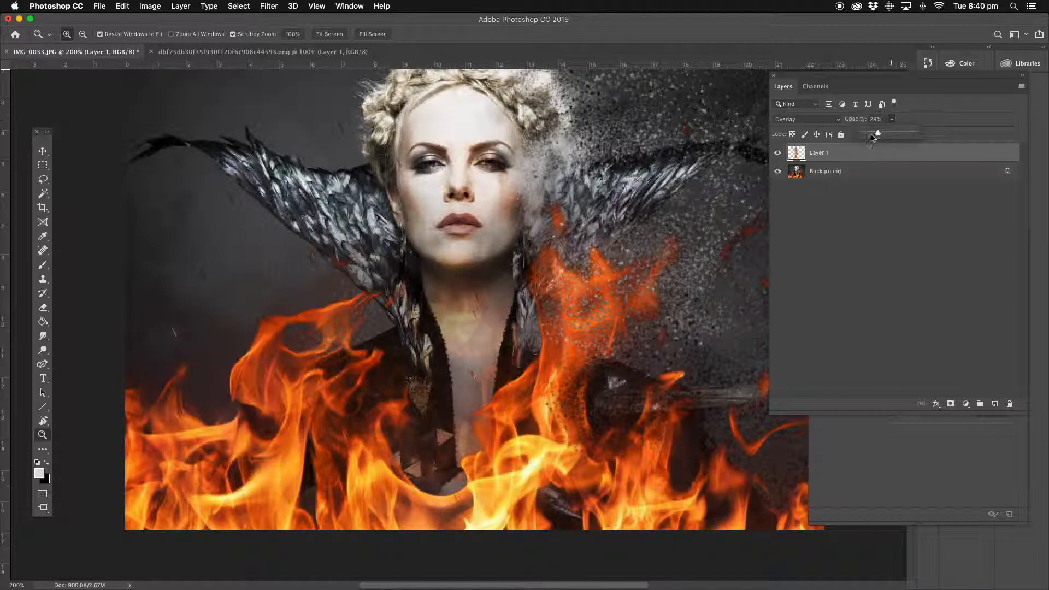
left_click(596, 241, "alt")
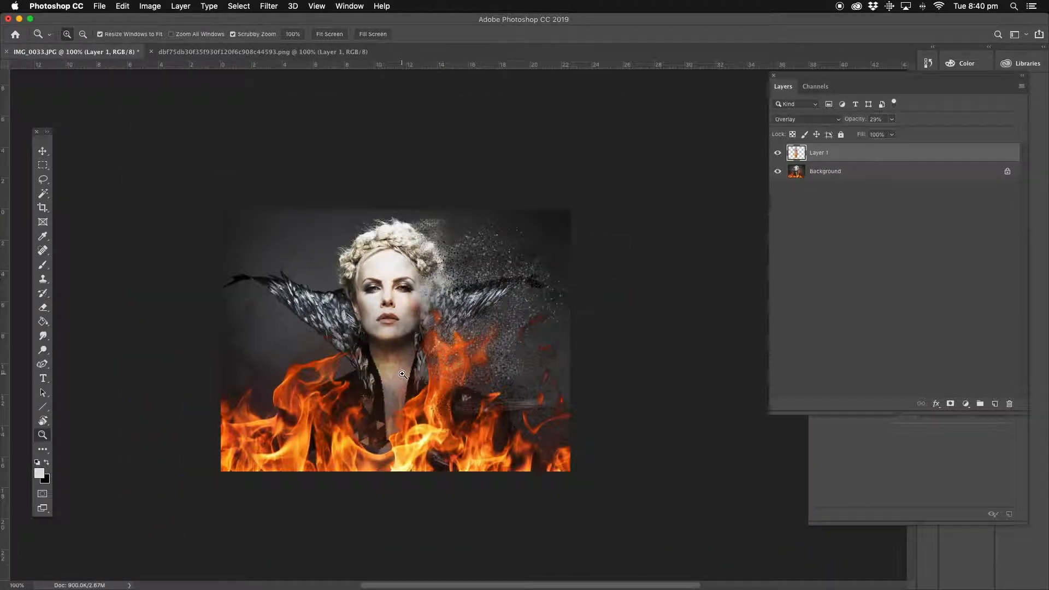
left_click(402, 374)
Try the Multiply blend mode on Layer 1, then set it to Normal at 100% opacity.
left_click(838, 119)
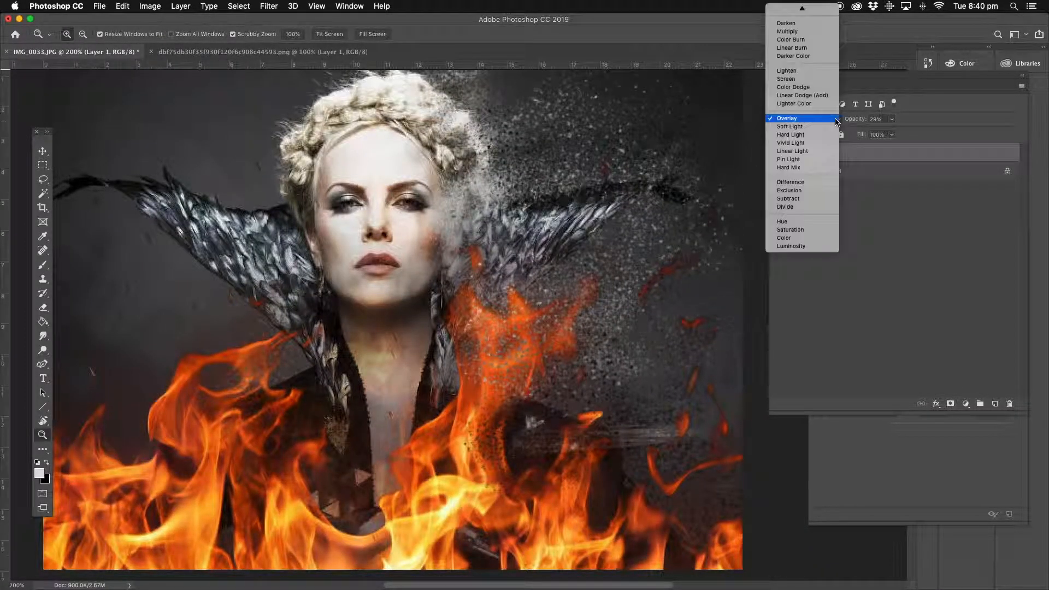
left_click(798, 34)
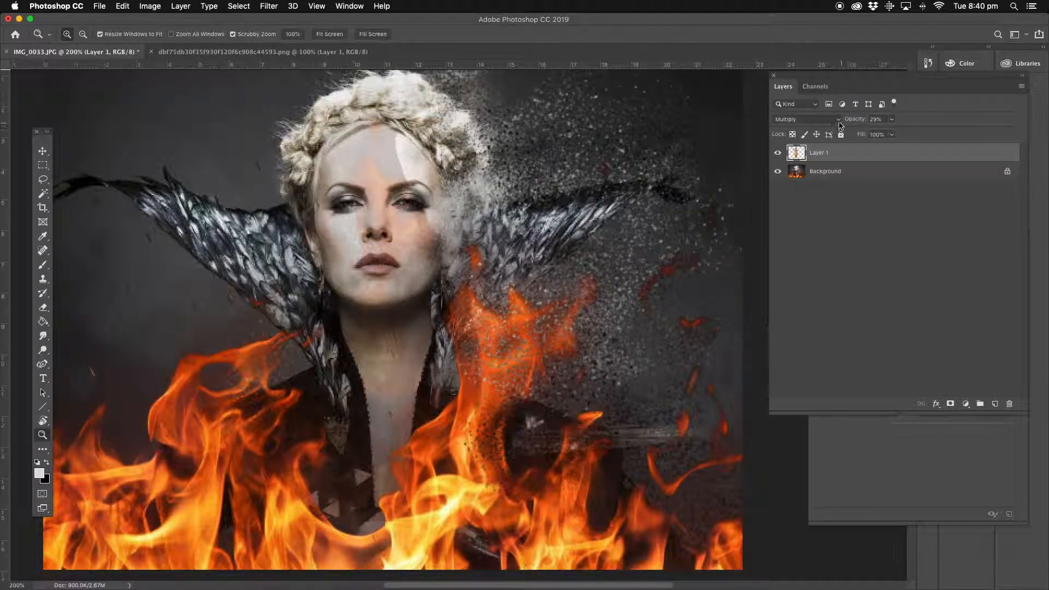
left_click(838, 121)
left_click(785, 87)
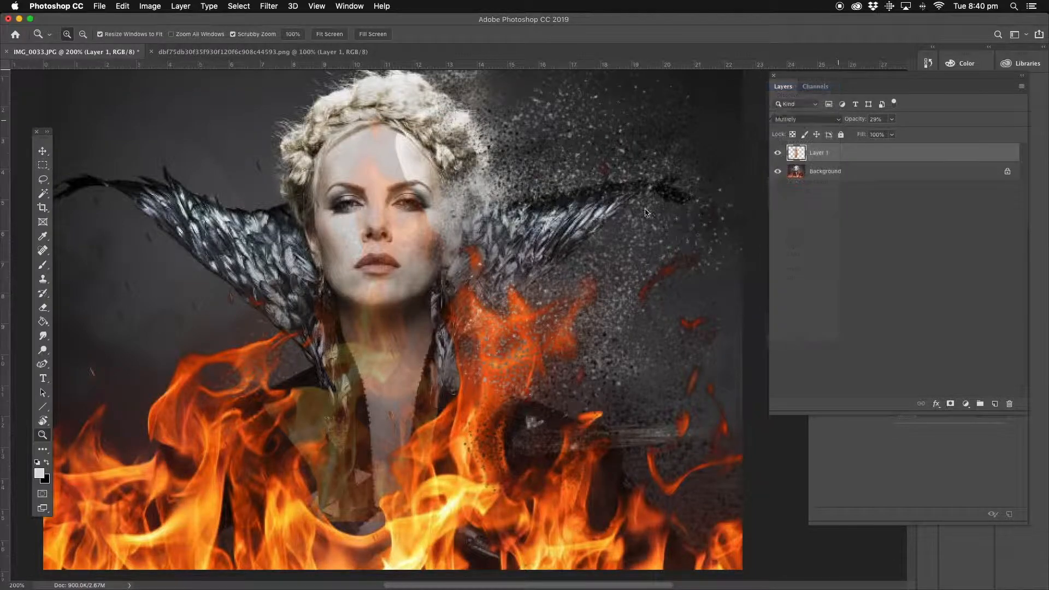
left_click(892, 120)
left_click_drag(891, 133, 934, 131)
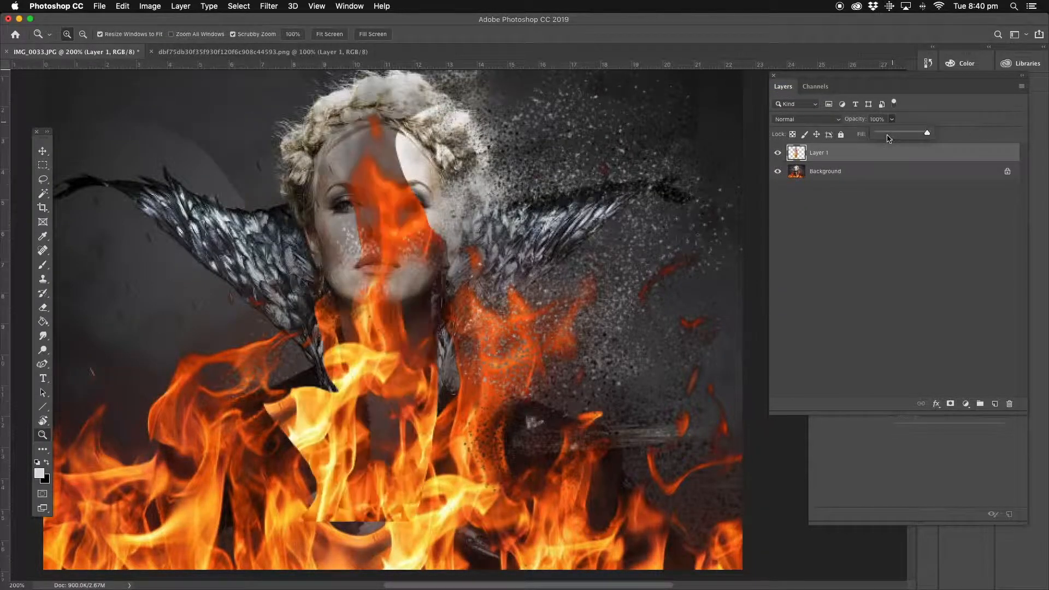
Select the grey backdrop left in Layer 1 around the face with the Magic Wand and delete it.
left_click(295, 192, "alt")
left_click(43, 193)
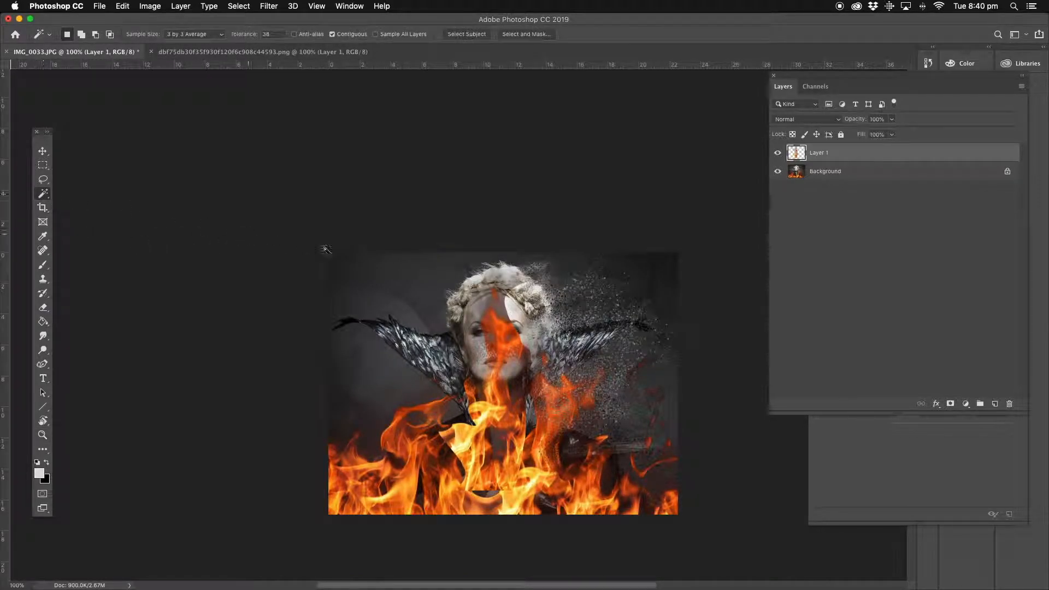
left_click(444, 267)
key("BackSpace")
key("super+d")
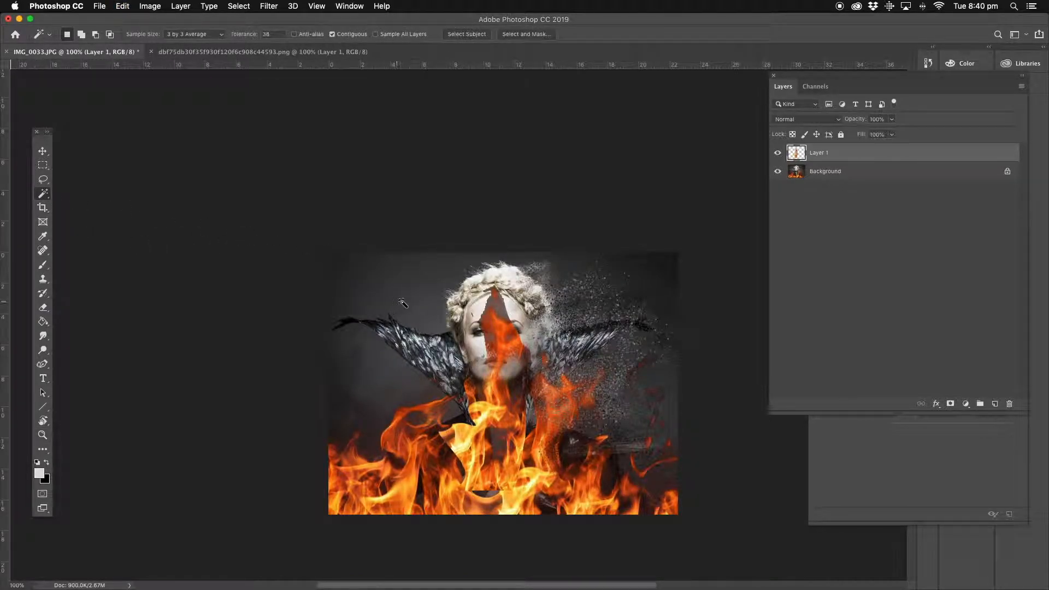
Erase Layer 1's flames from the forehead, eyes and sides of the face with the textured eraser.
left_click(43, 179)
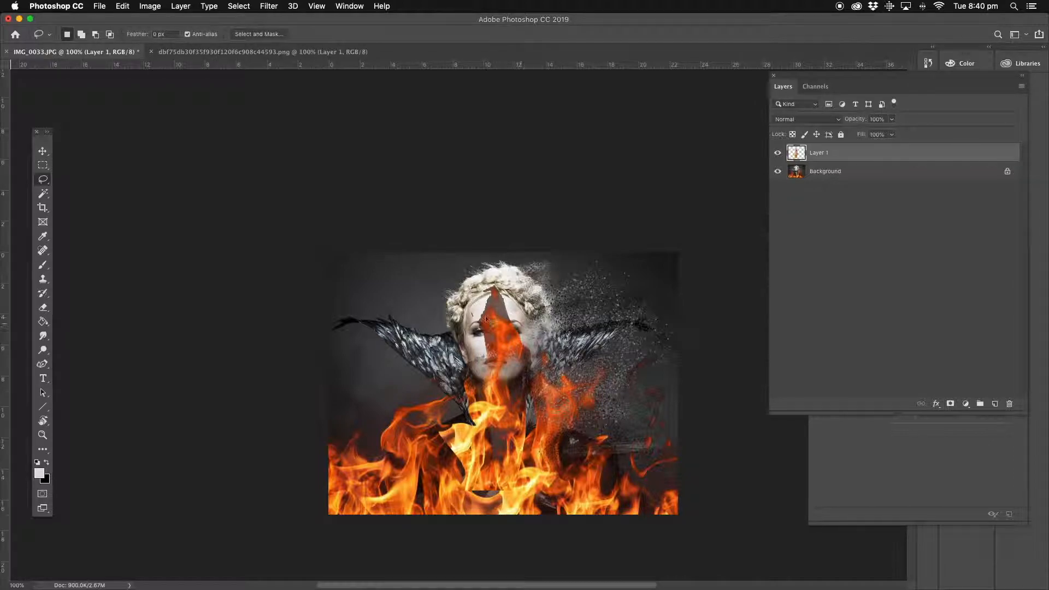
left_click(43, 307)
mouse_move(478, 330)
left_mouse_down()
mouse_move(510, 319)
mouse_move(480, 309)
mouse_move(507, 289)
mouse_move(521, 308)
mouse_move(510, 309)
mouse_move(542, 327)
left_mouse_up()
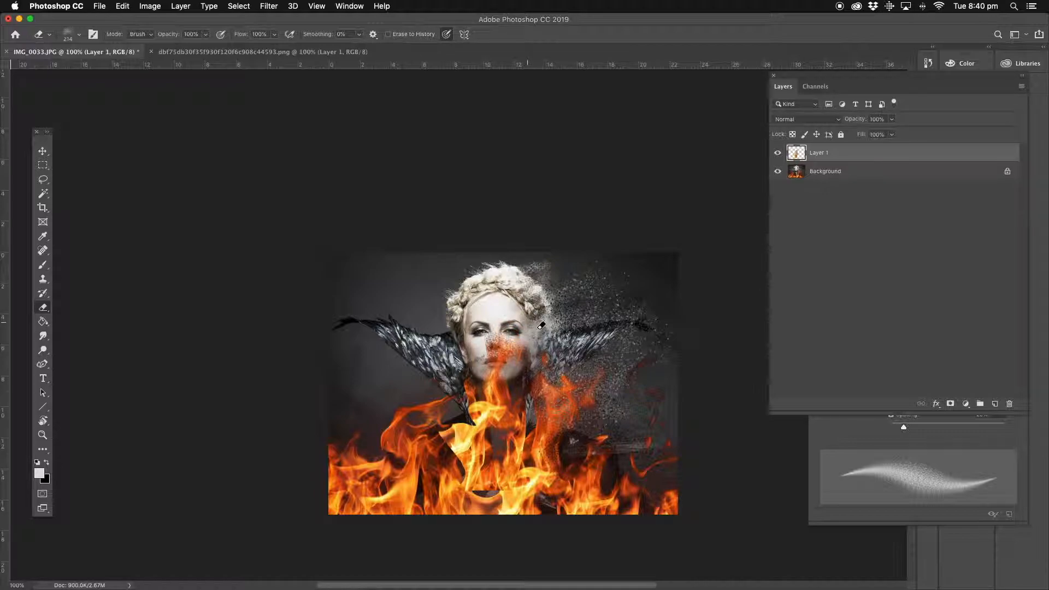
left_click(42, 435)
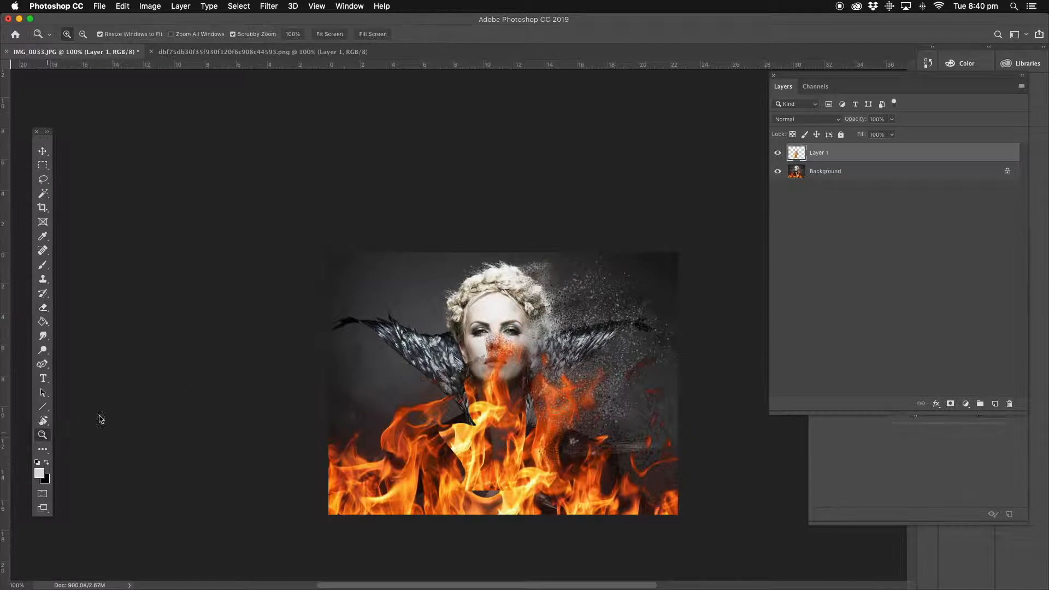
left_click(553, 405)
left_click(46, 310)
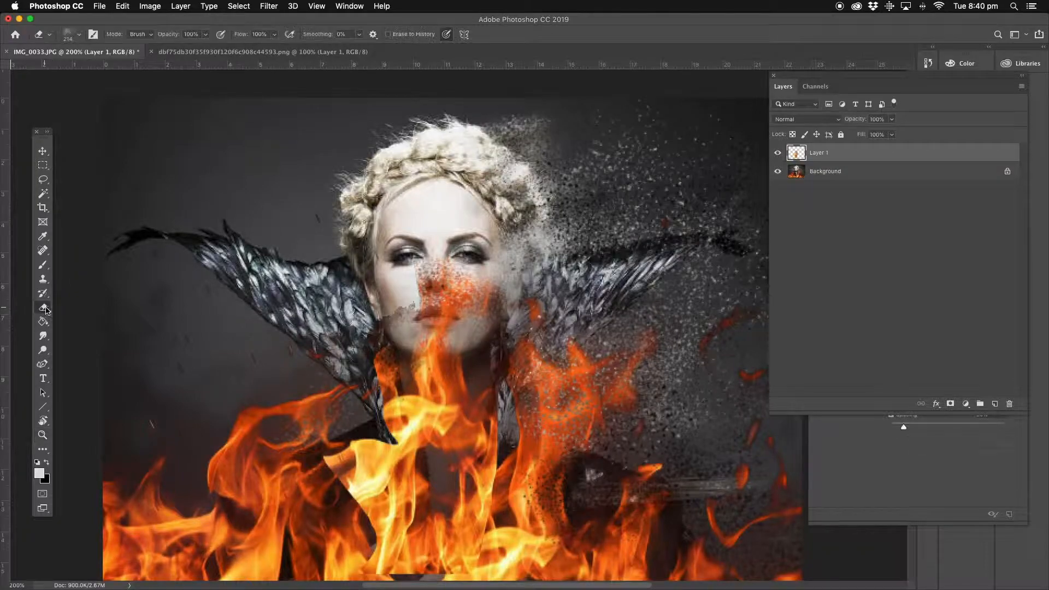
mouse_move(487, 310)
left_mouse_down()
mouse_move(478, 329)
mouse_move(511, 301)
left_mouse_up()
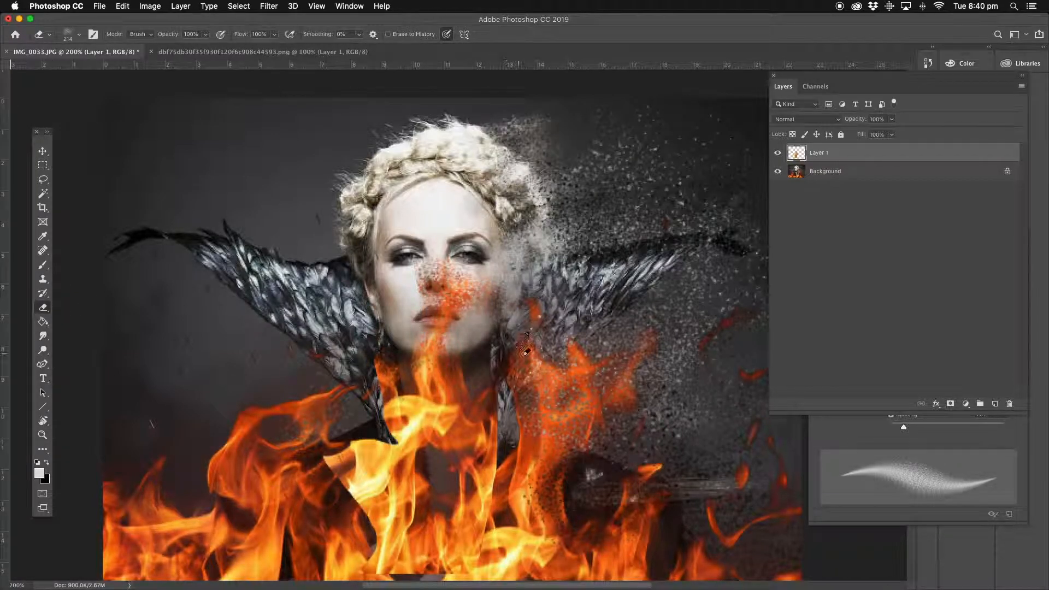
Set Layer 1's blend mode to Multiply and its opacity to 25%.
left_click(839, 119)
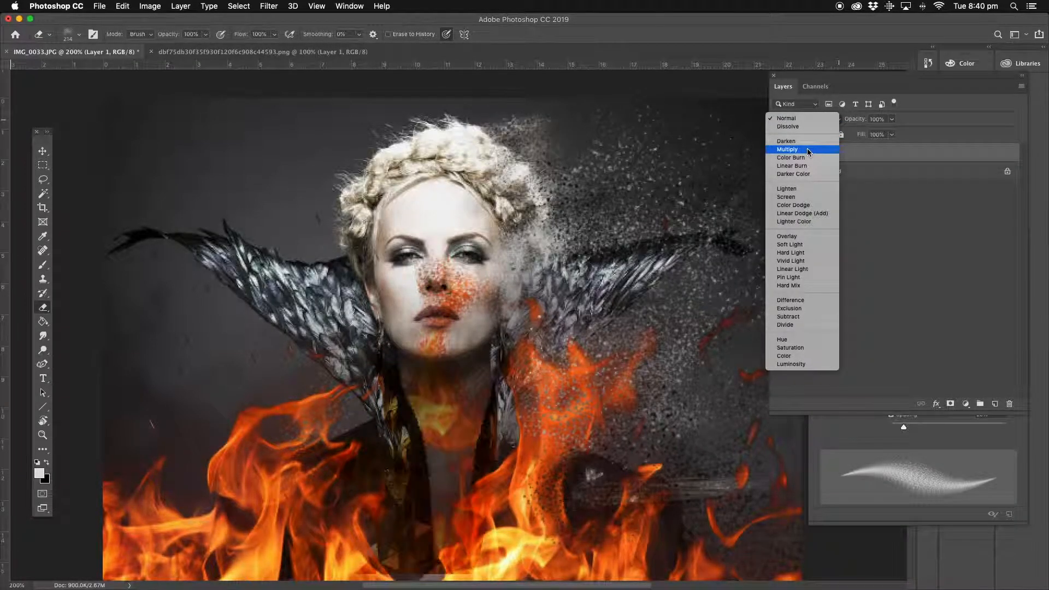
left_click(808, 149)
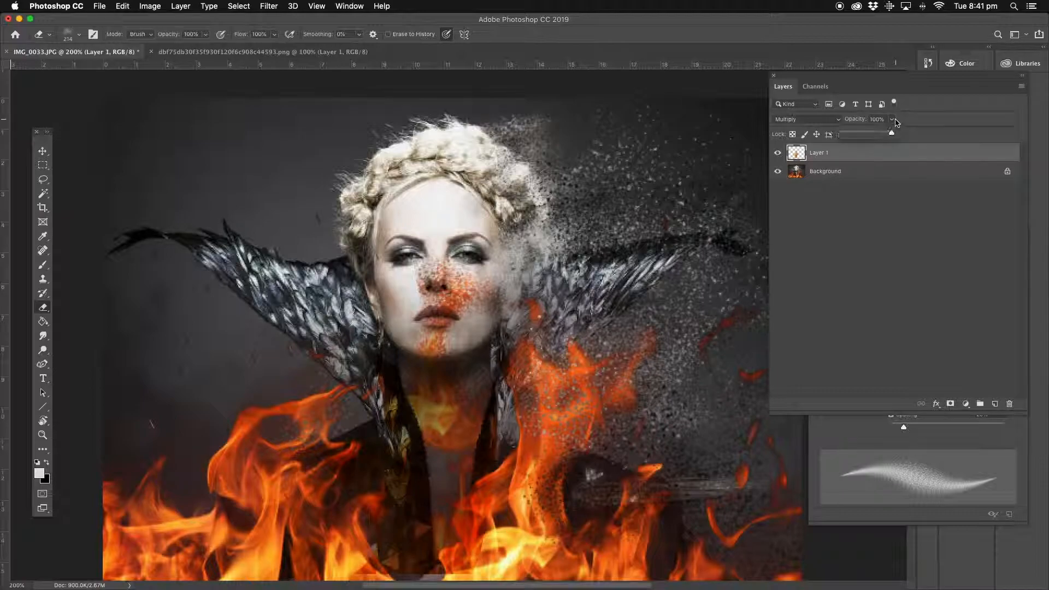
left_click_drag(869, 136, 854, 136)
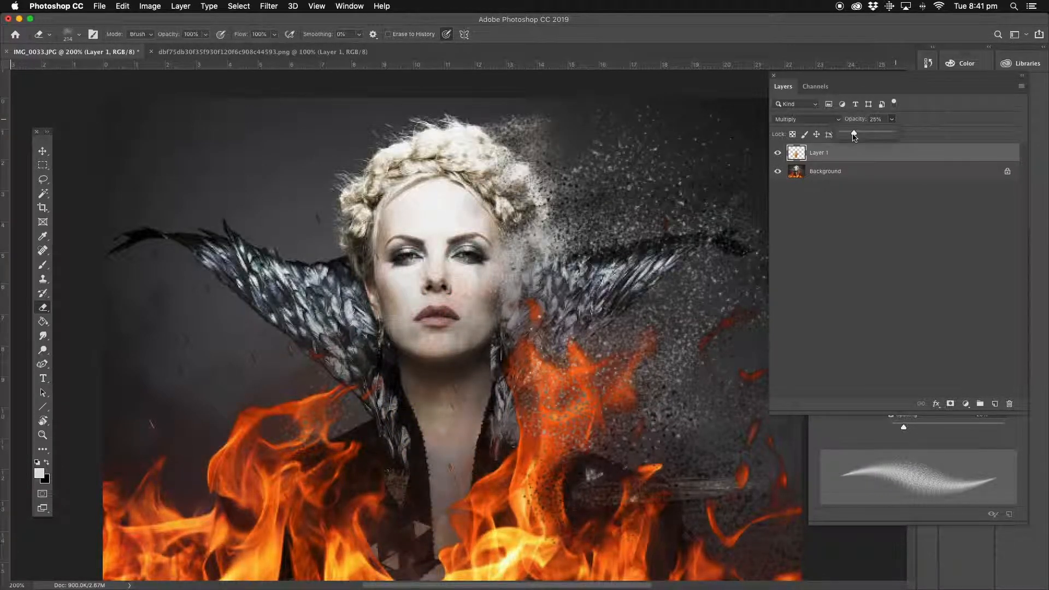
Add a new layer, sample orange from the flames and brush it over the chin and neck.
left_click(993, 404)
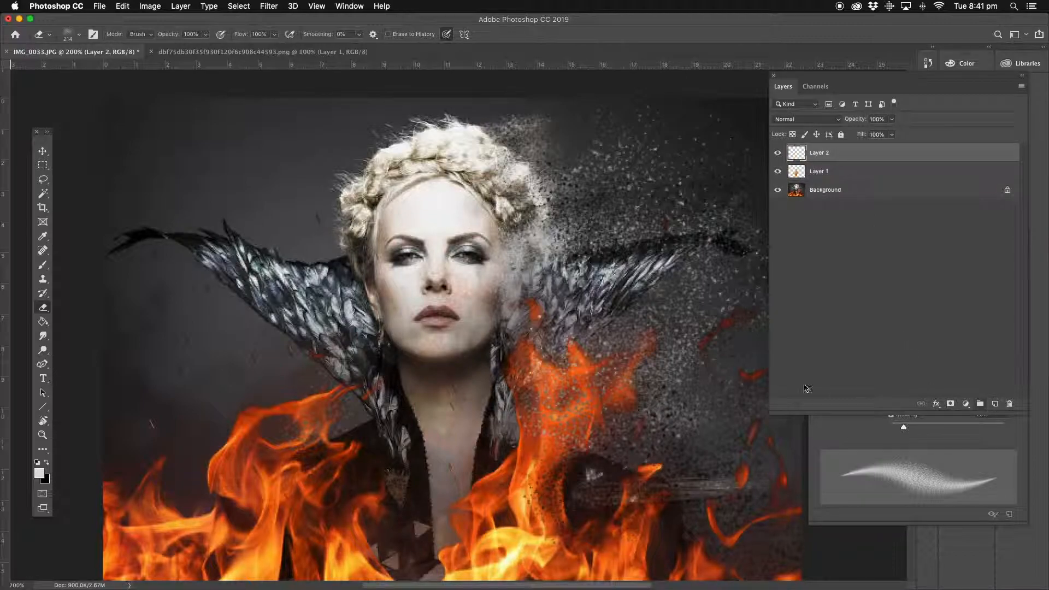
left_click(45, 267)
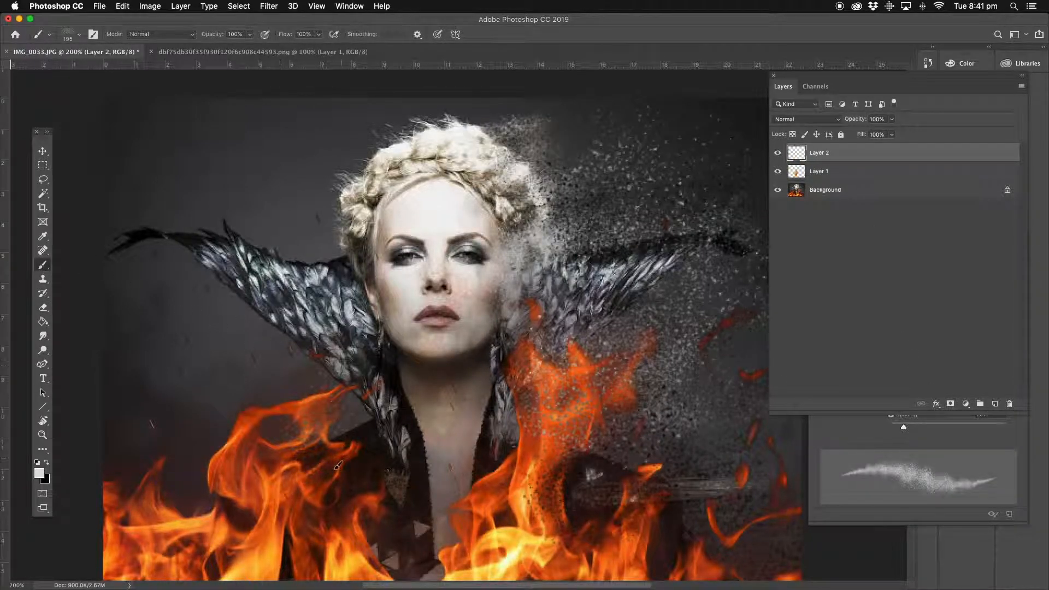
left_click(272, 477, "alt")
mouse_move(415, 364)
left_mouse_down()
mouse_move(460, 366)
mouse_move(426, 382)
mouse_move(462, 402)
left_mouse_up()
left_click_drag(428, 337, 441, 343)
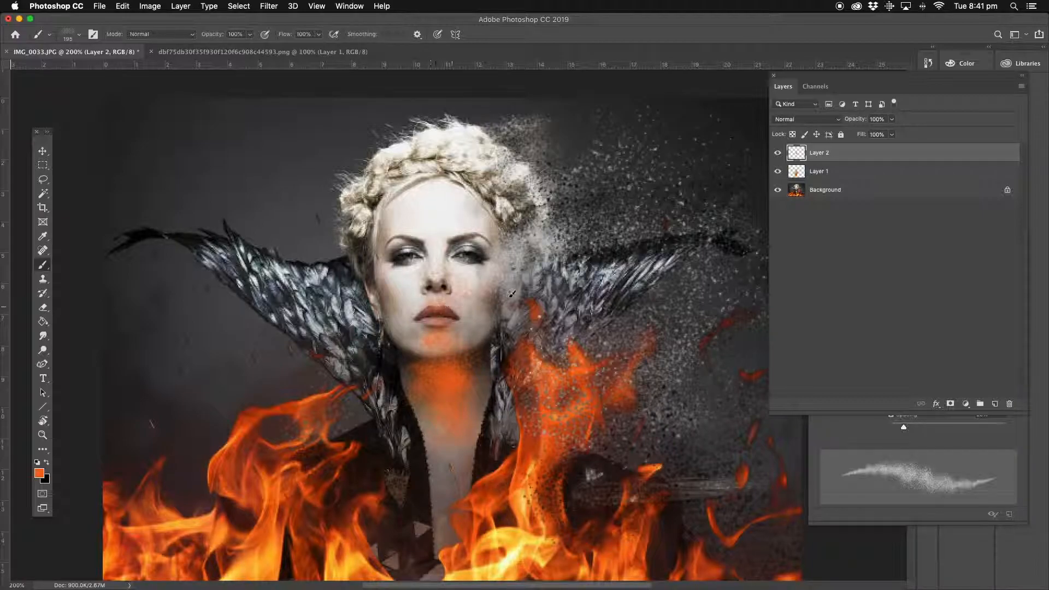
Set Layer 2 to Multiply at 35% opacity and brush more orange across the nose and cheeks.
left_click(830, 121)
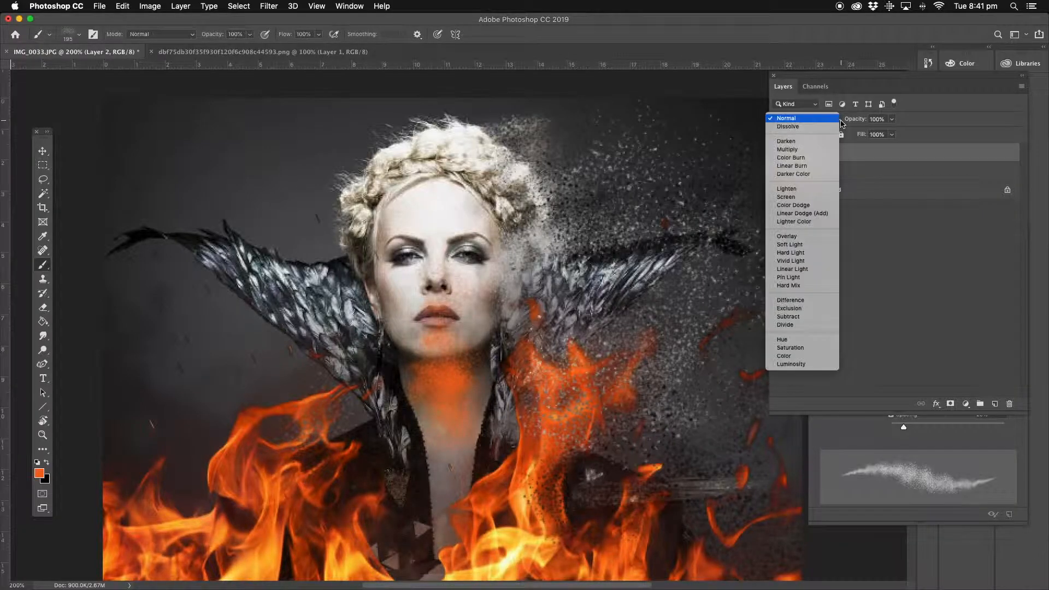
left_click(805, 149)
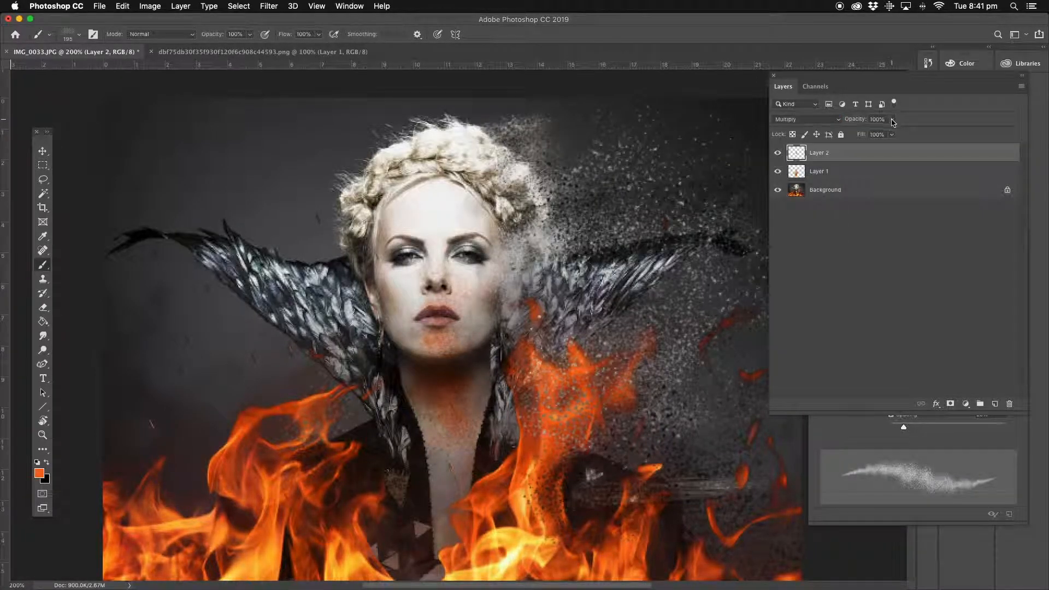
left_click_drag(859, 137, 860, 136)
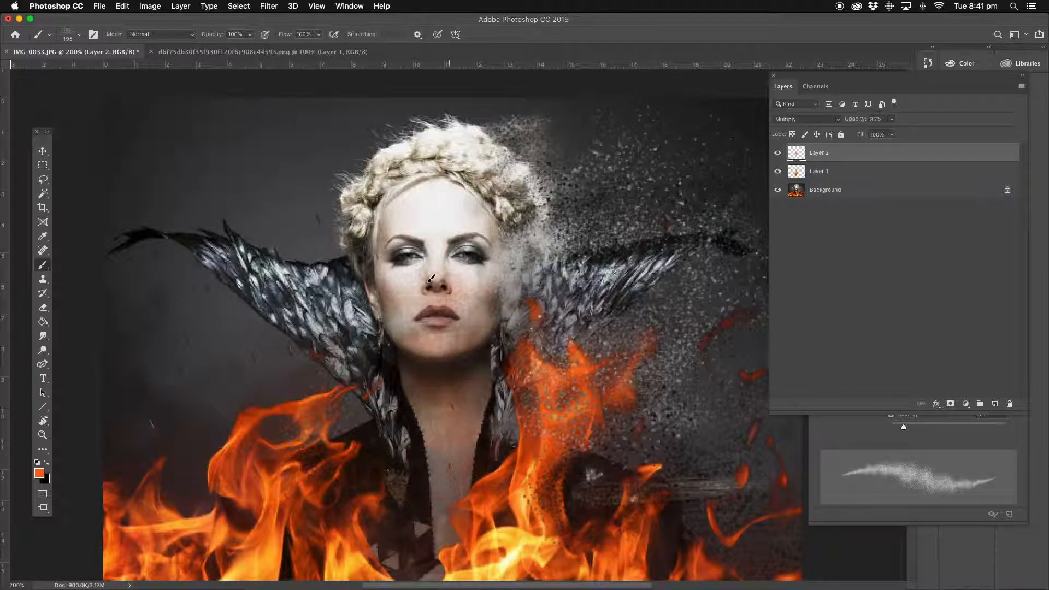
left_click_drag(424, 278, 474, 266)
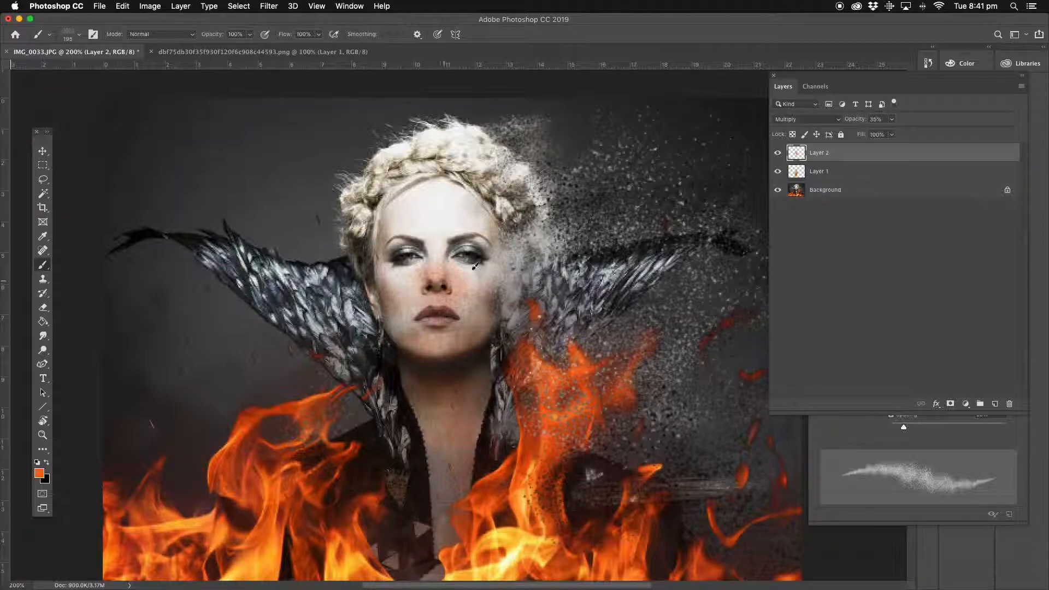
Soften the orange paint on Layer 2 with a Gaussian Blur of 7.4 pixels radius.
left_click(270, 7)
mouse_move(295, 137)
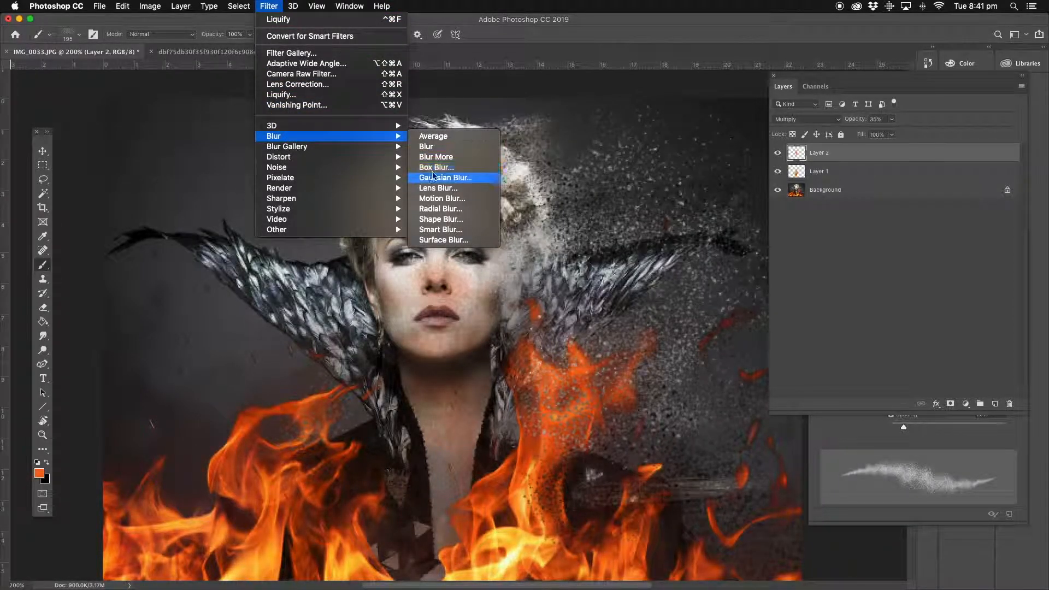
left_click(440, 178)
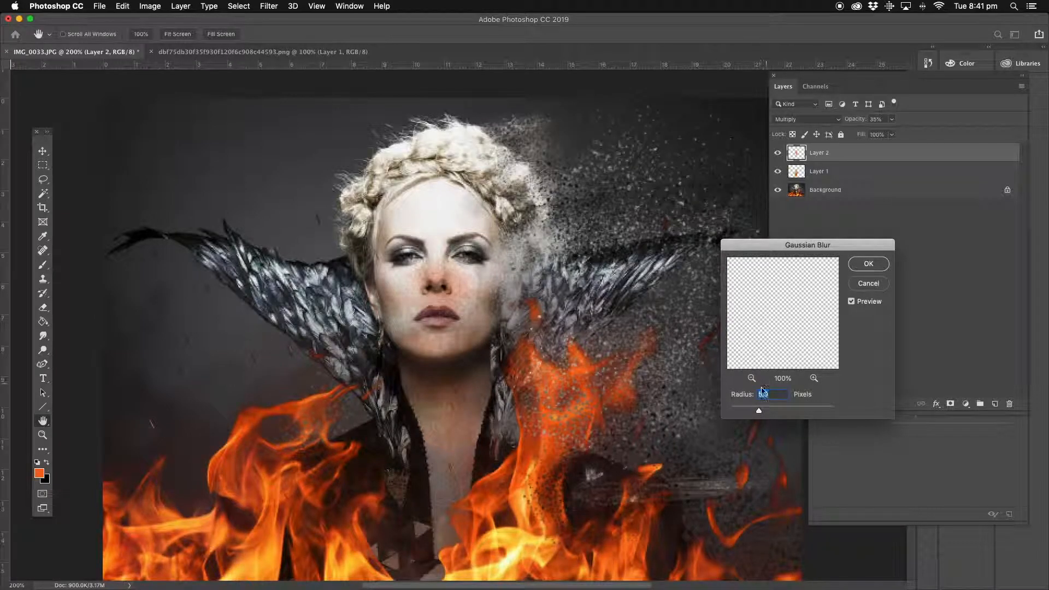
left_click_drag(759, 412, 765, 412)
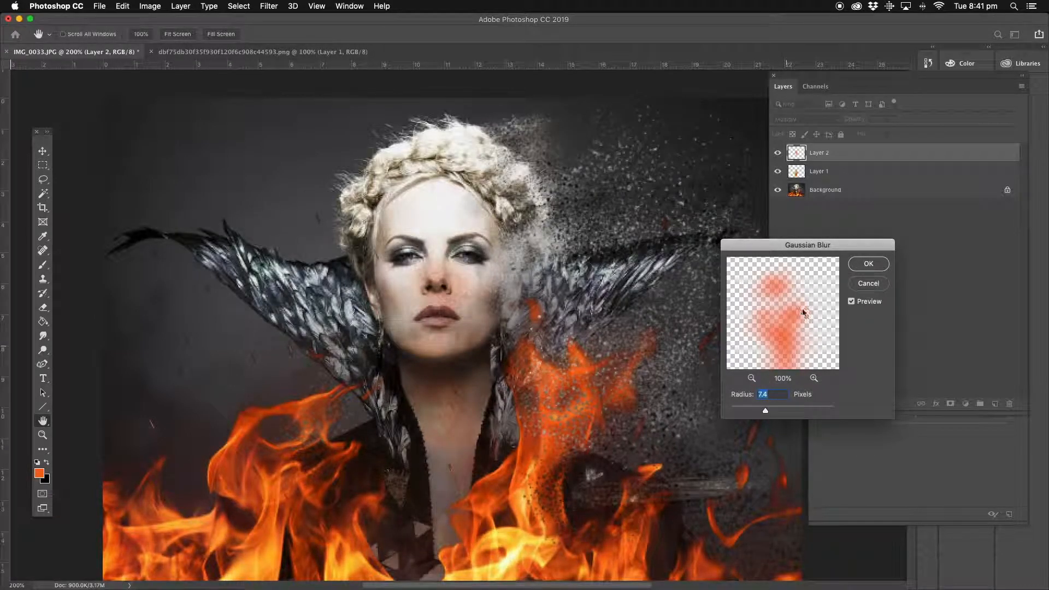
left_click(868, 264)
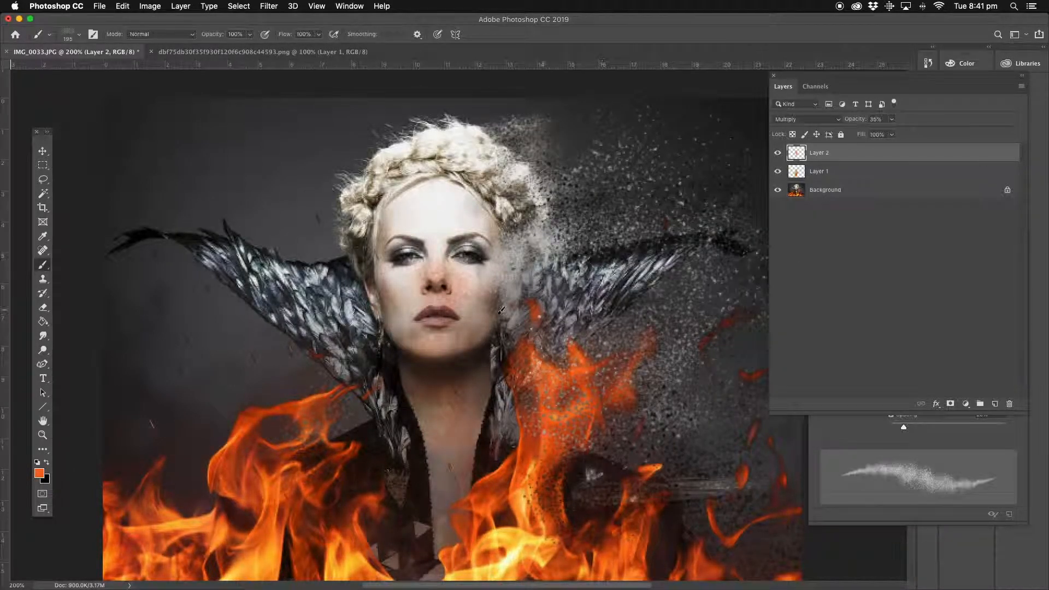
Compare the portrait with and without Layer 2's orange tint, and examine the face and the whole composition with Layer 1 selected.
left_click(777, 153)
left_click(777, 154)
left_click(837, 174)
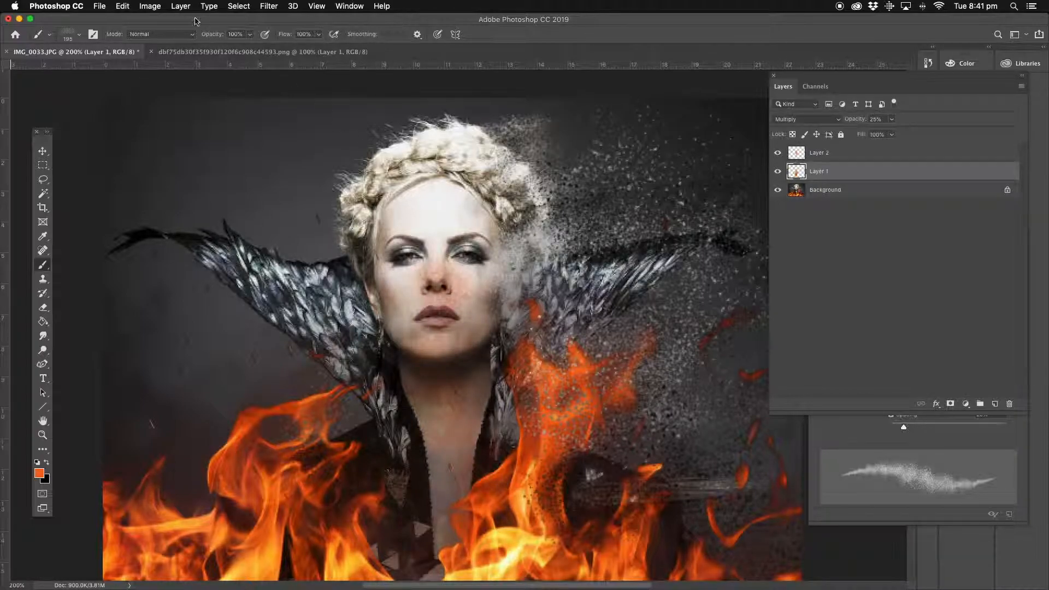
left_click(268, 6)
left_click(267, 6)
left_click(52, 435)
left_click(473, 299, "alt")
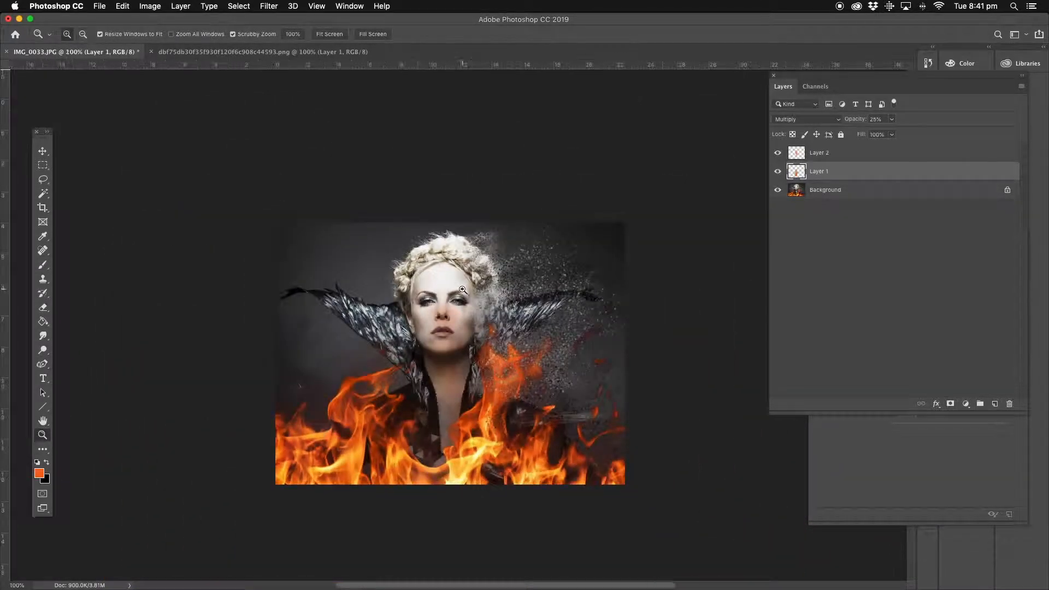
left_click(437, 386)
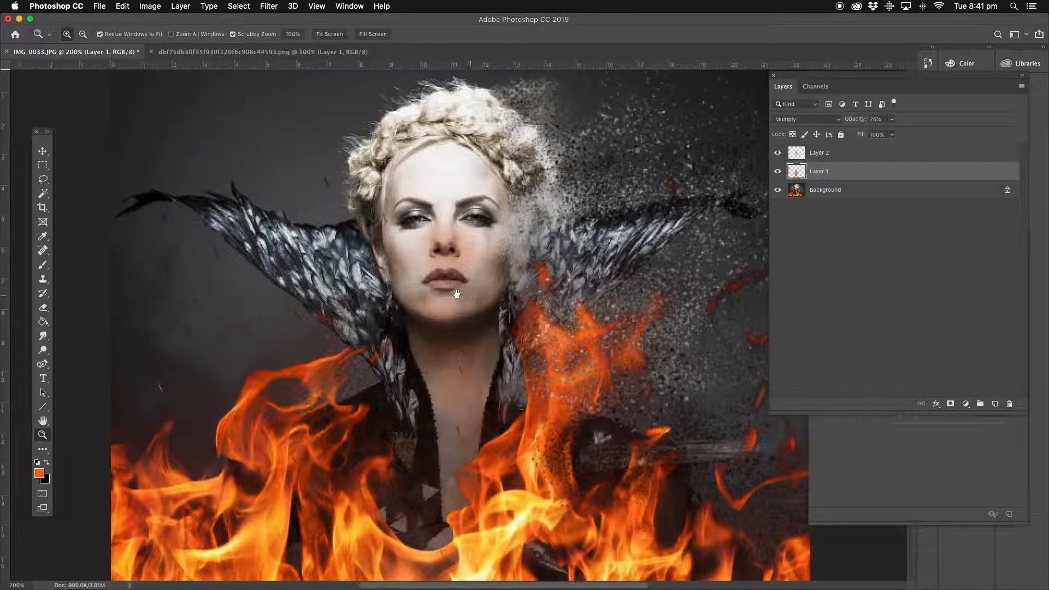
left_click_drag(457, 293, 429, 290)
left_click(468, 318, "alt")
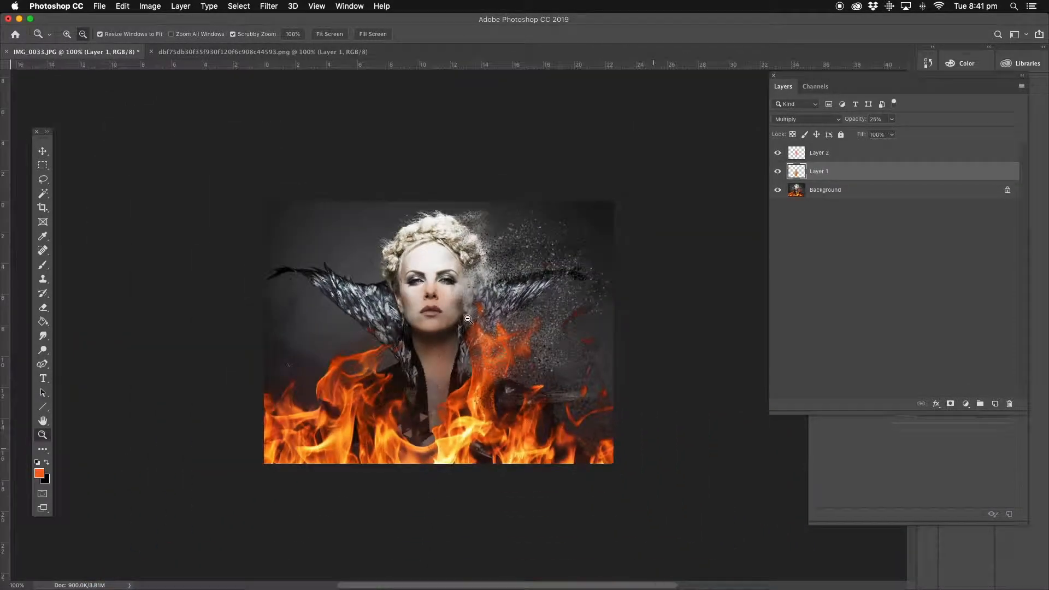